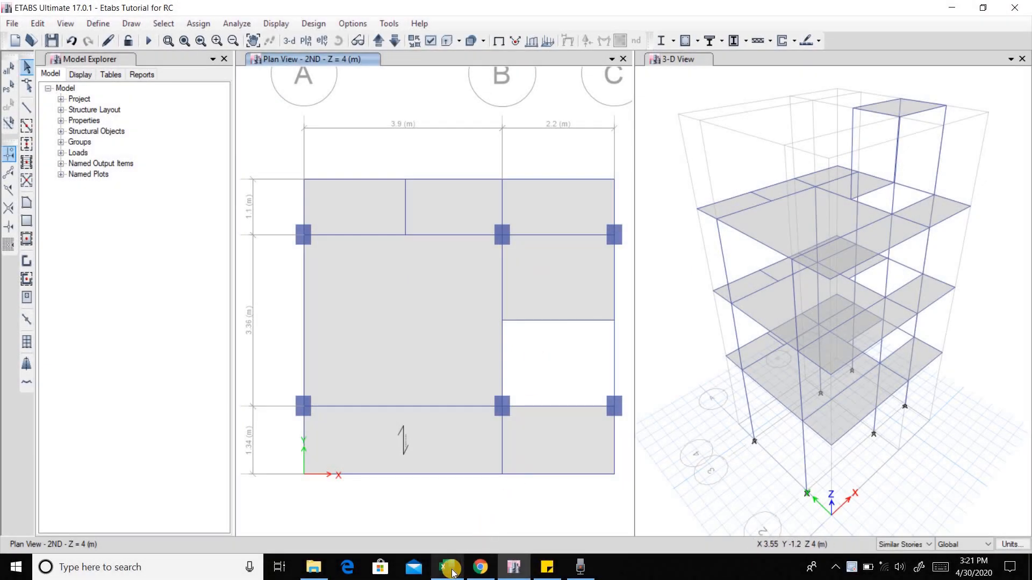
Step: Switch to the Excel workbook and review the Section 203 symbols and notation on the Load Combination sheet
left_click(450, 569)
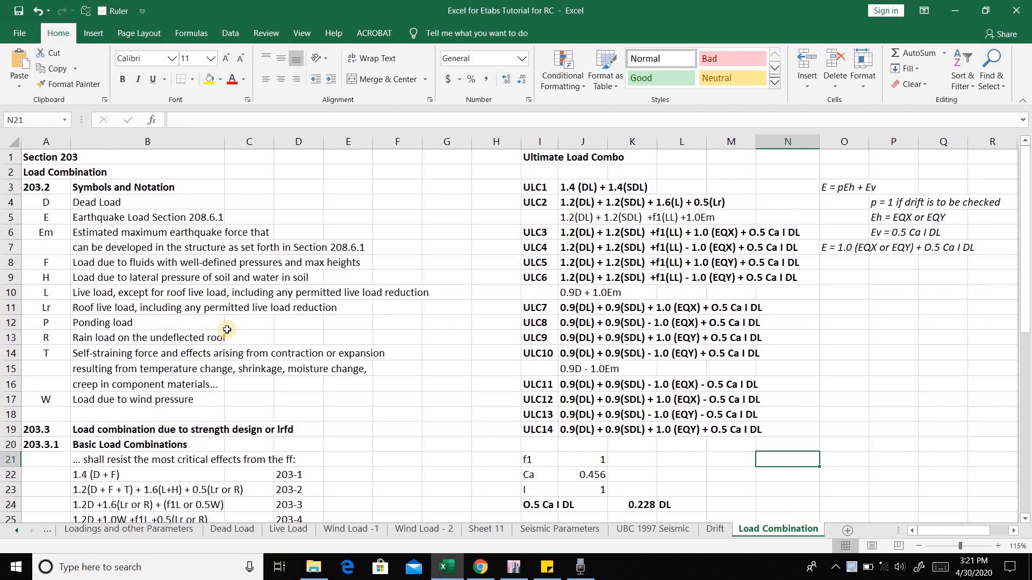
scroll(84, 188, "down", 4)
scroll(70, 188, "up", 4)
left_click(60, 159)
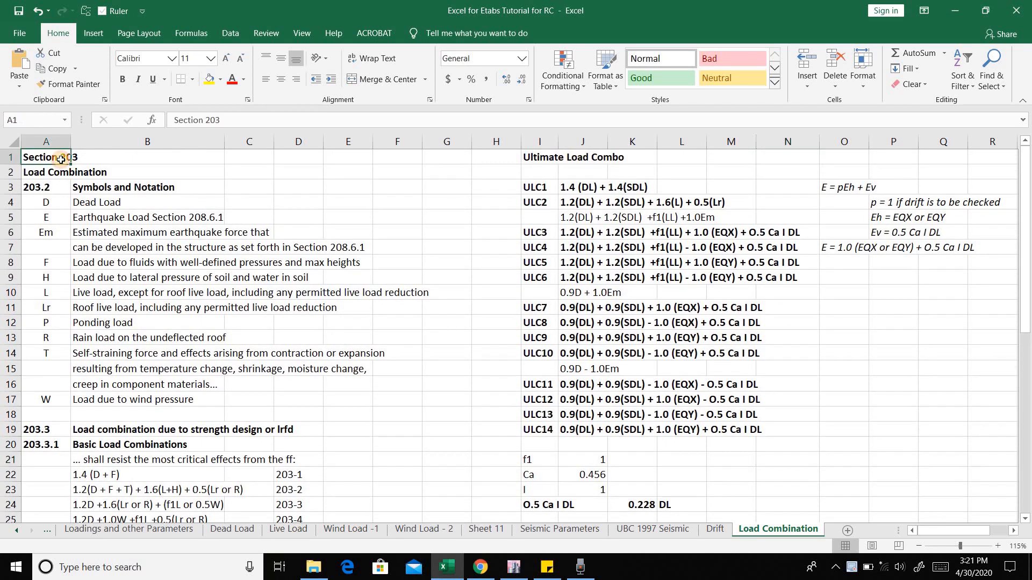
left_click(175, 235)
left_click(192, 326)
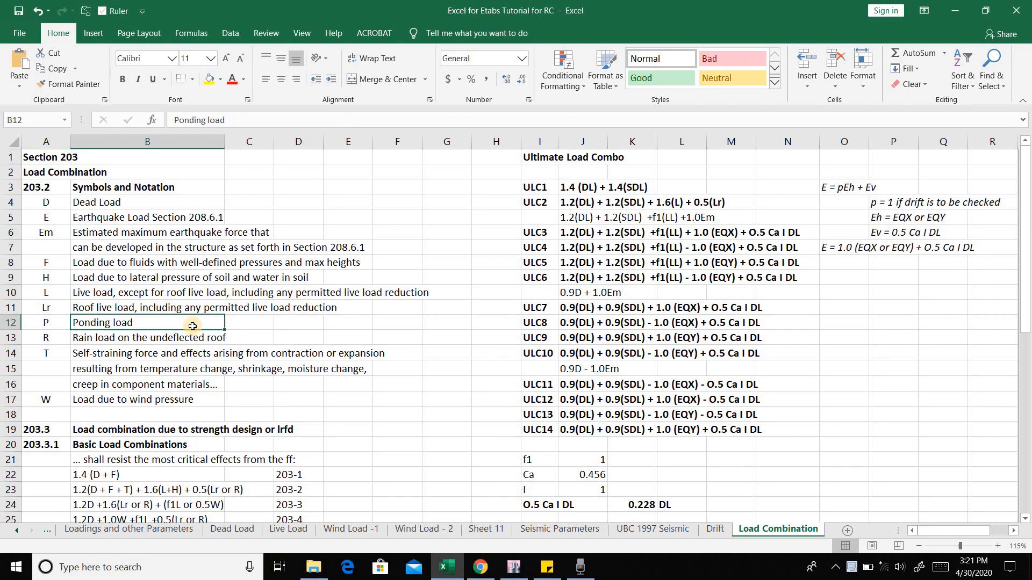
Step: Examine the Section 203.3.1 basic load combinations for strength design, focusing on equations 203-1 and 203-2
scroll(192, 326, "down", 3)
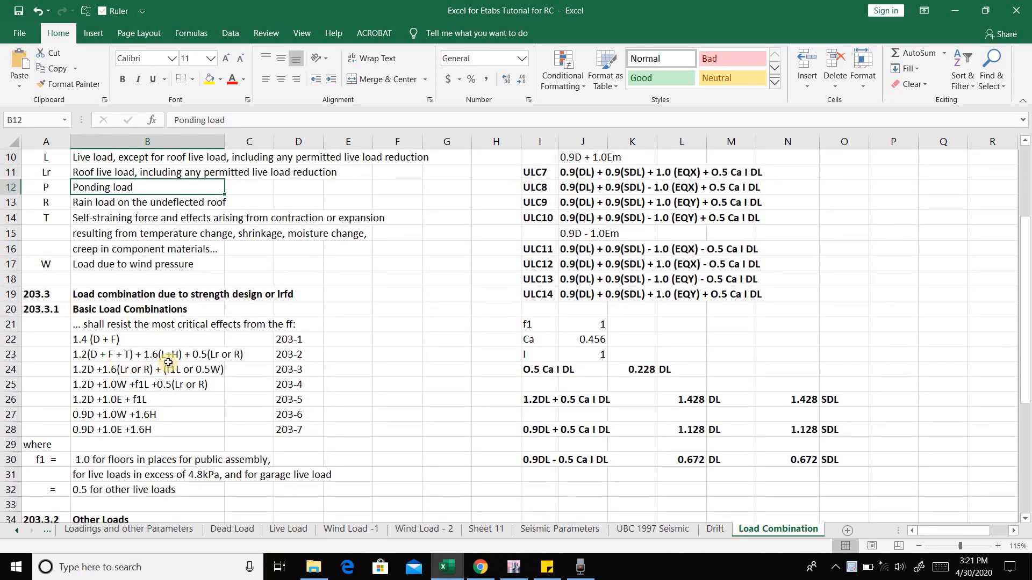
left_click(191, 296)
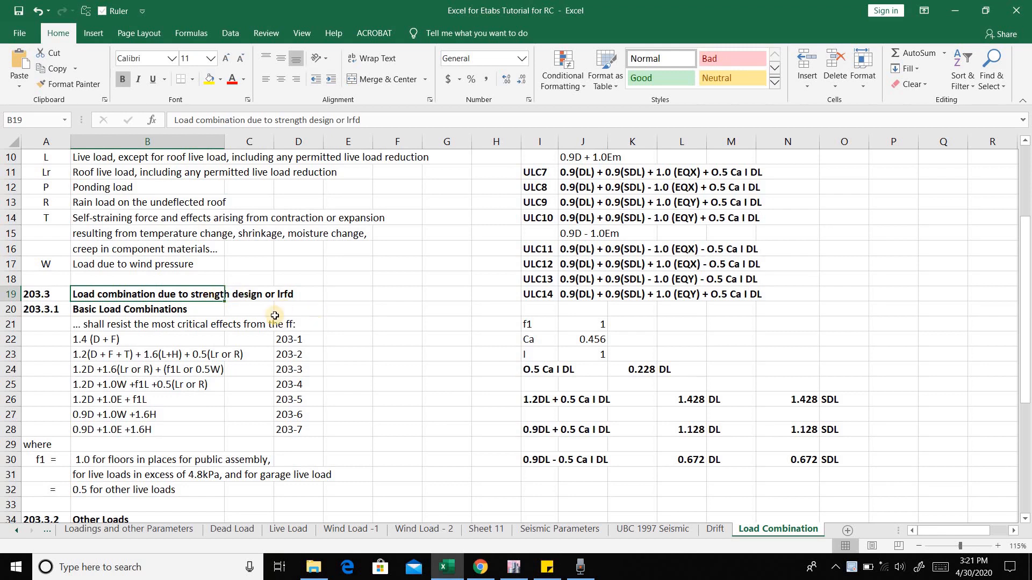
left_click_drag(94, 337, 290, 435)
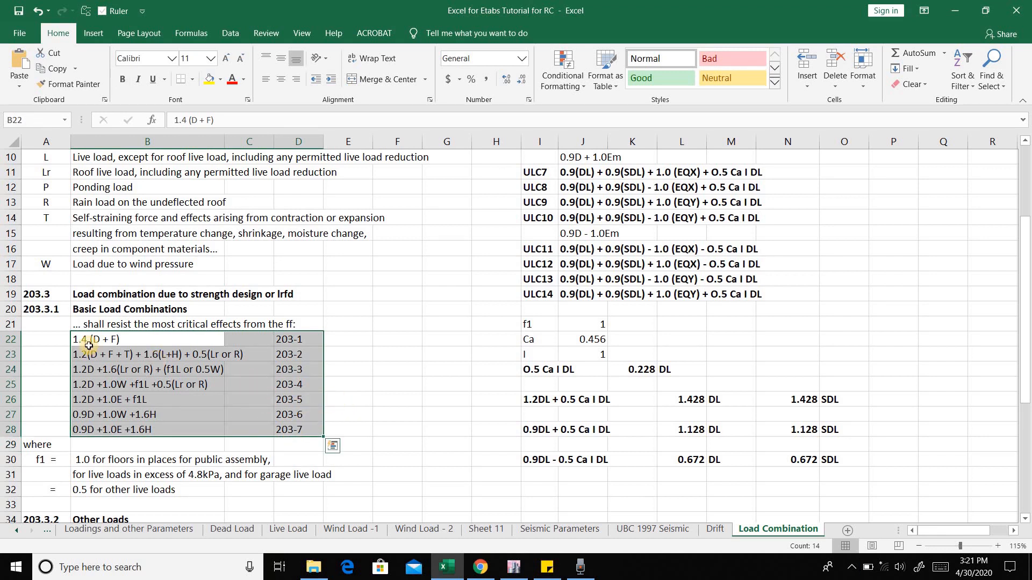
left_click(203, 340)
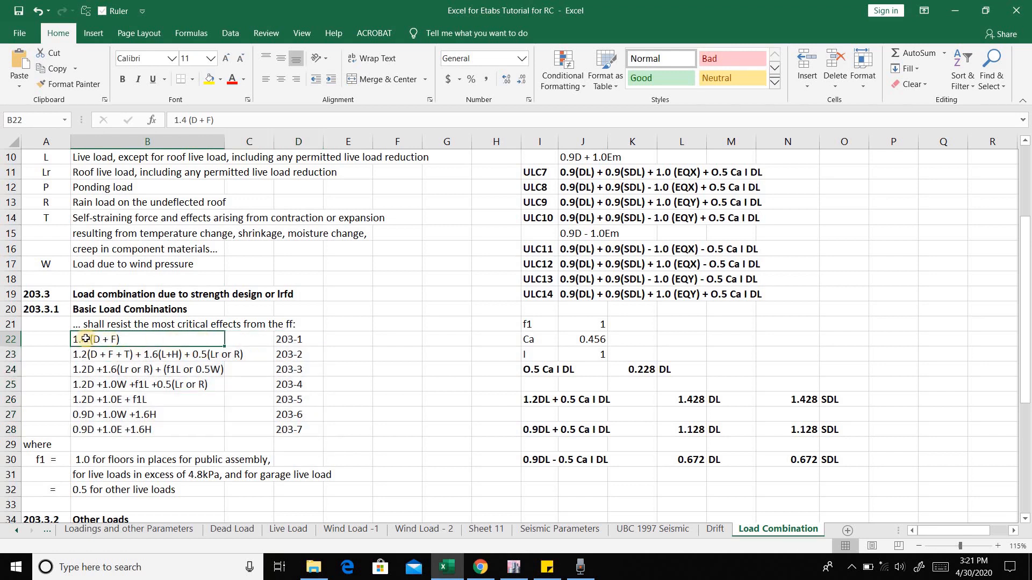
left_click_drag(83, 343, 298, 355)
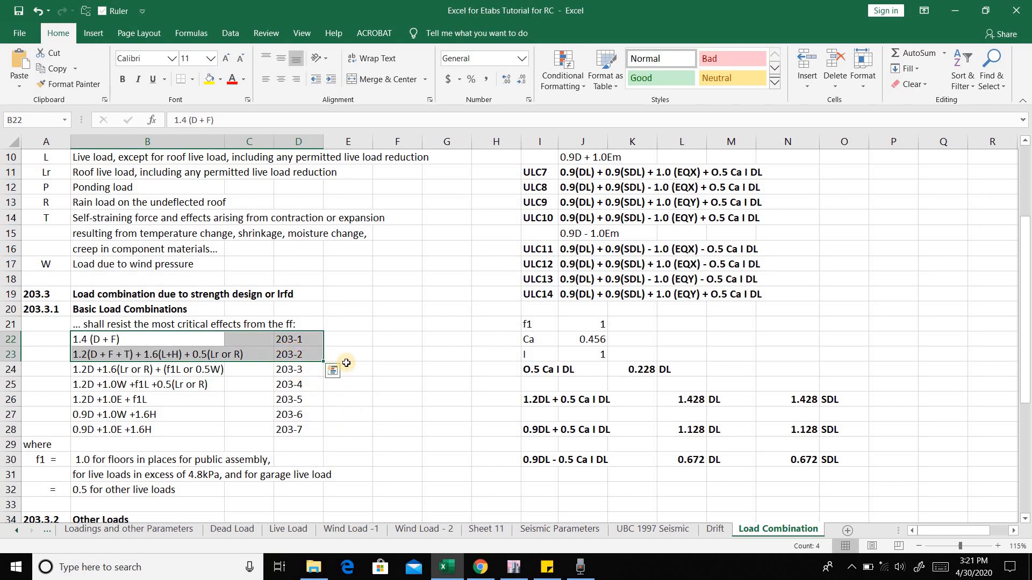
Step: Examine the Section 203.5 special seismic load combinations, equations 203-19 and 203-20
scroll(346, 364, "down", 5)
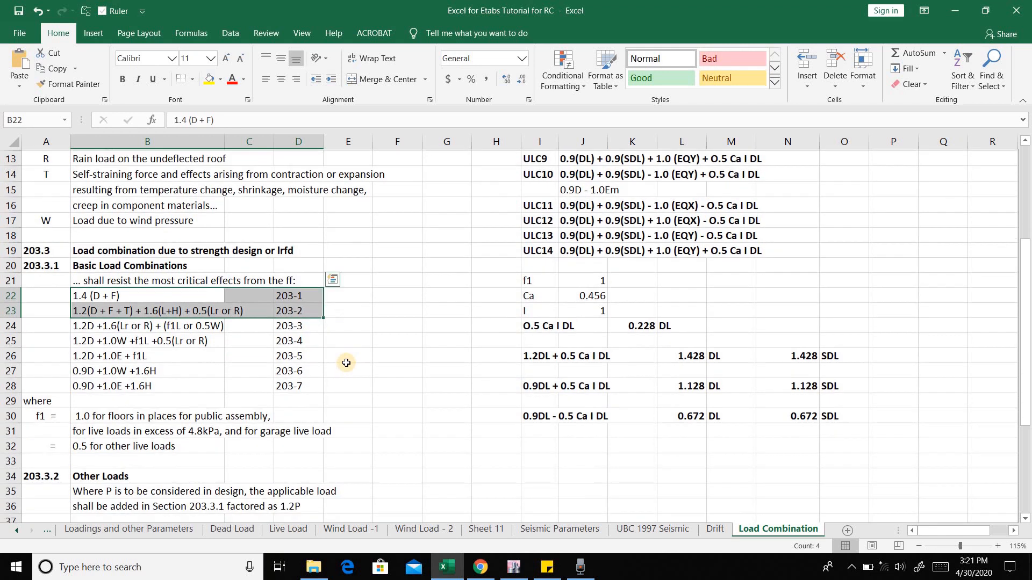
scroll(346, 363, "down", 2)
scroll(346, 363, "up", 1)
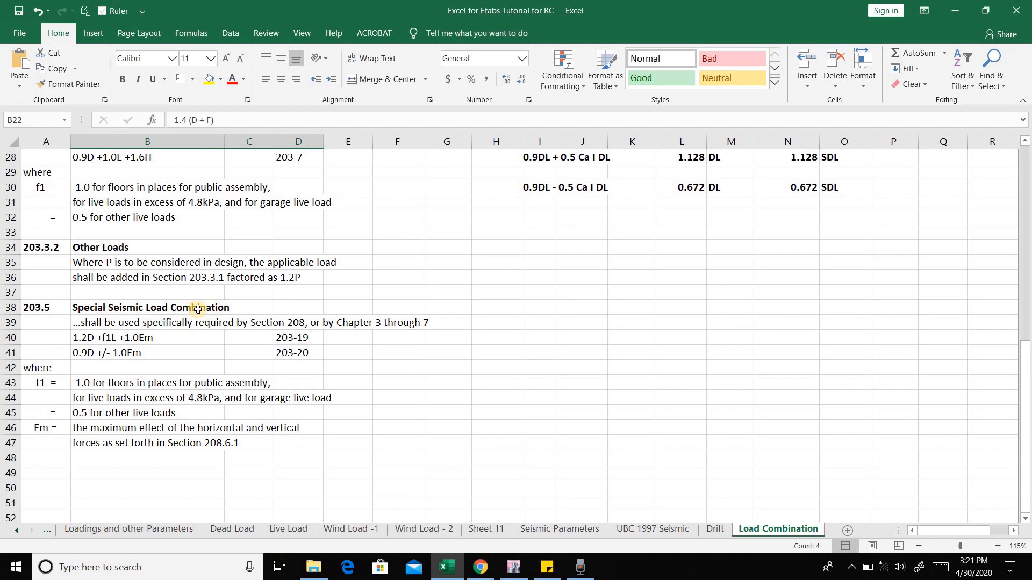
left_click(83, 337)
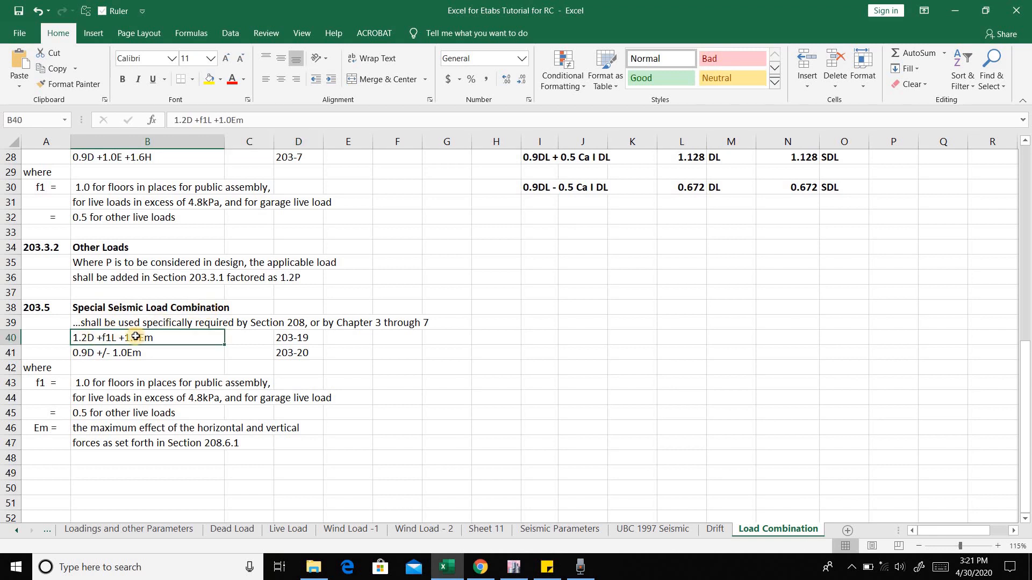
left_click(89, 354)
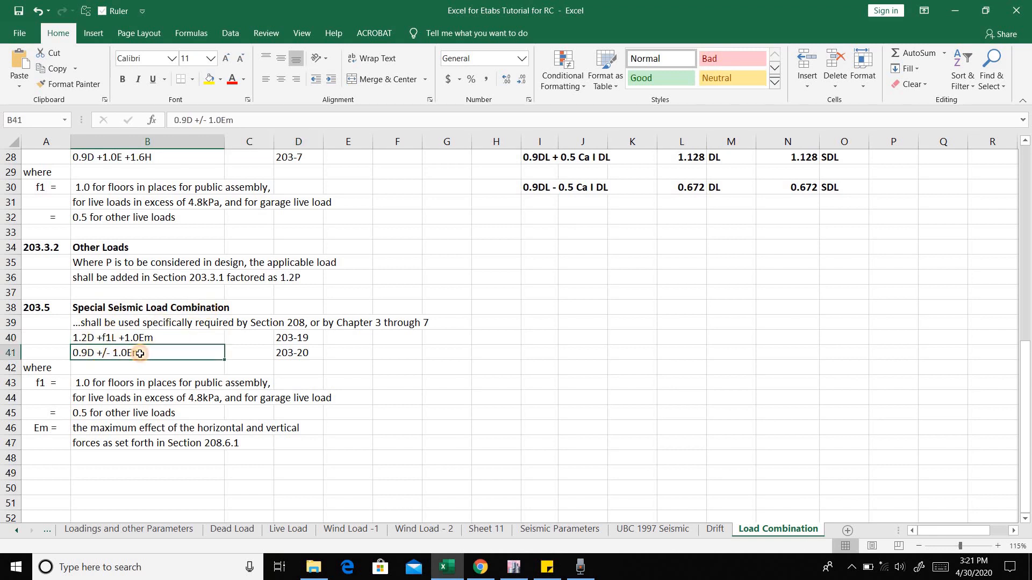
left_click(288, 338)
left_click(284, 353)
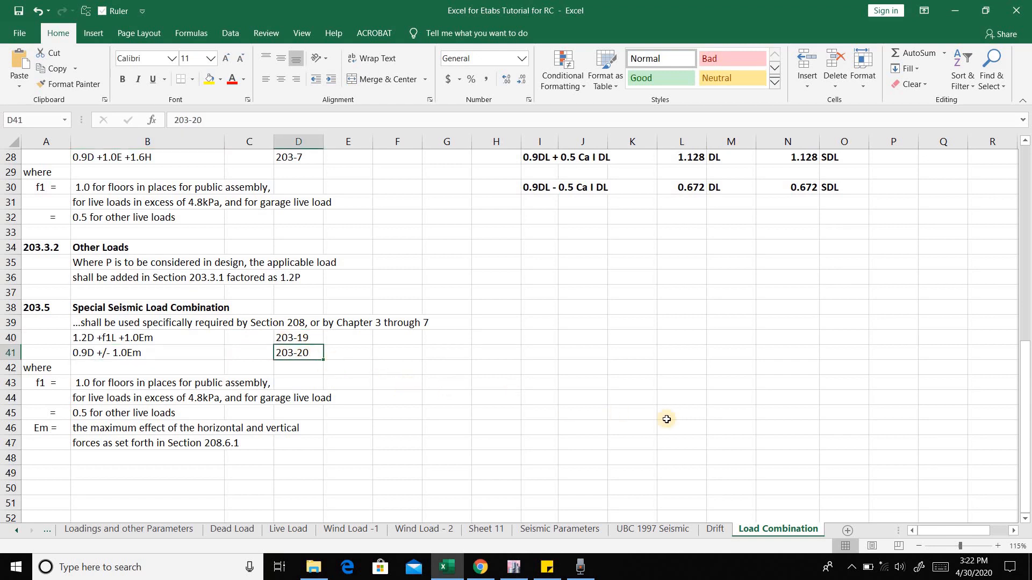
Step: Review the Ultimate Load Combo list from ULC1 to ULC14, focusing on the ULC1 expression
scroll(667, 419, "up", 9)
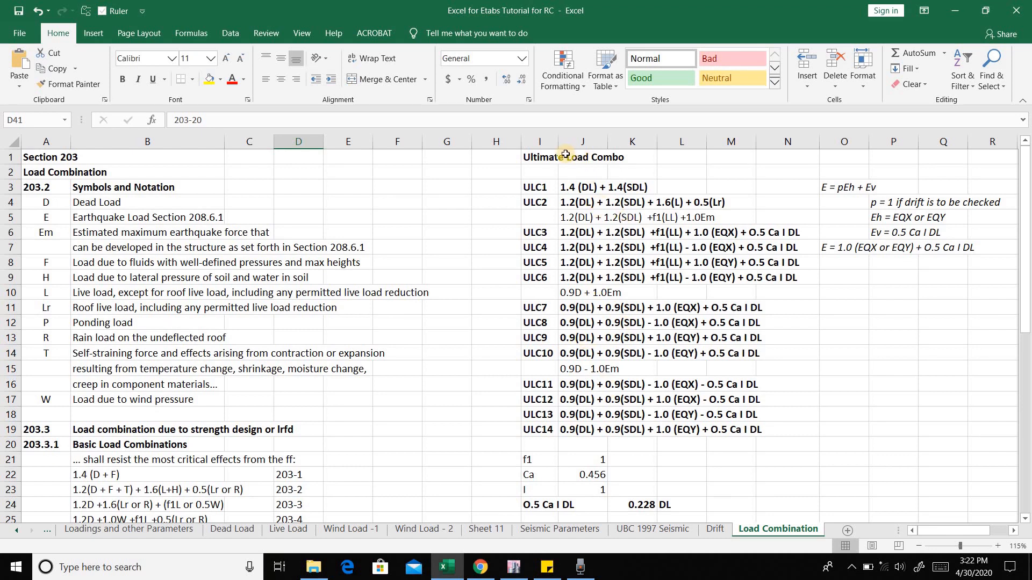
left_click(537, 157)
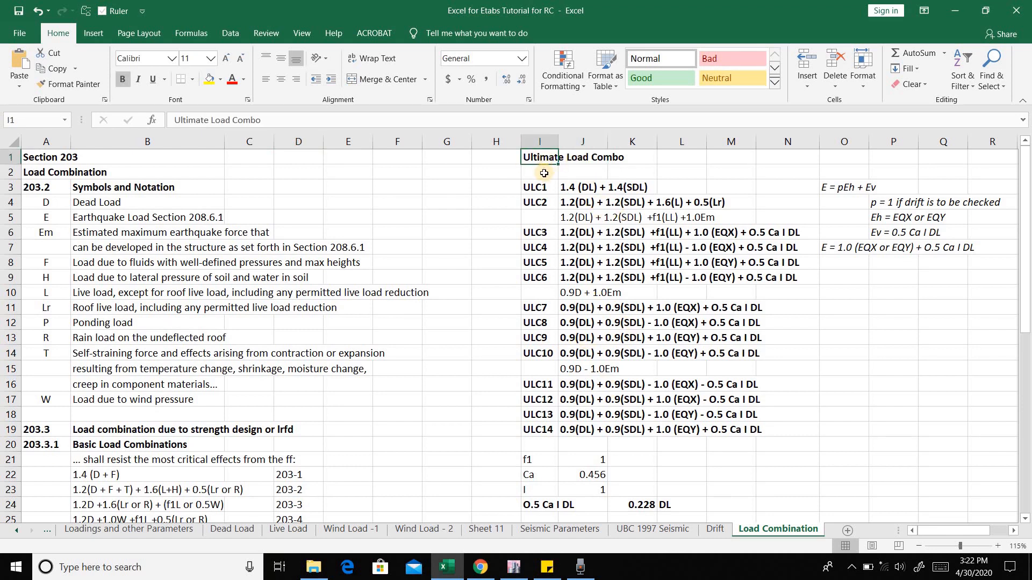
left_click_drag(536, 183, 537, 429)
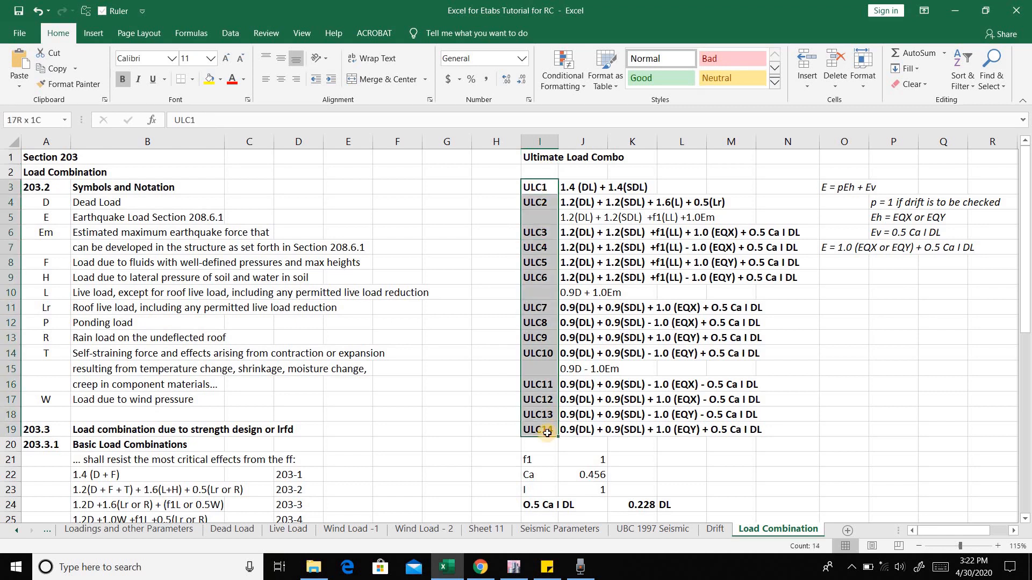
left_click(537, 187)
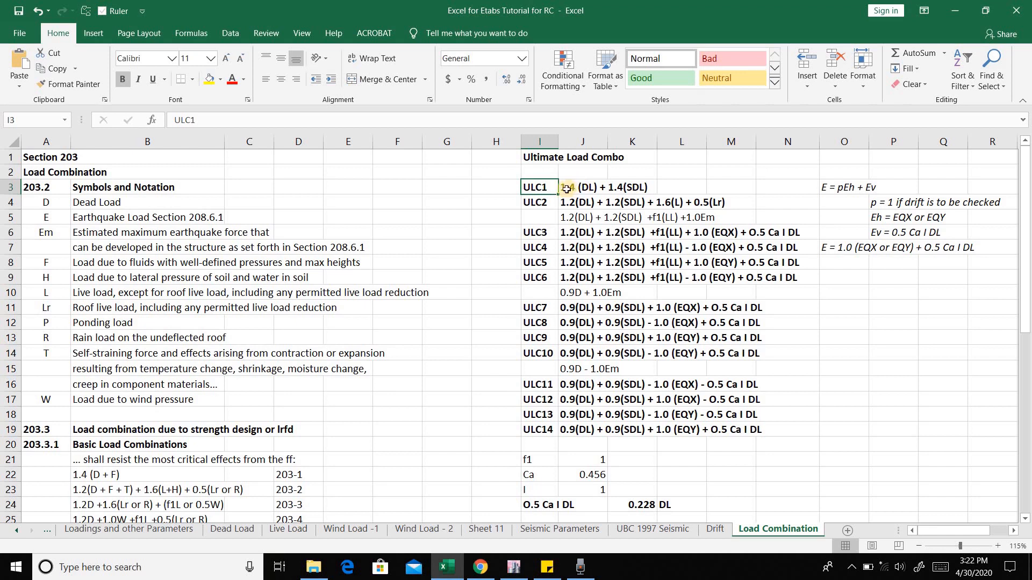
left_click_drag(535, 187, 626, 187)
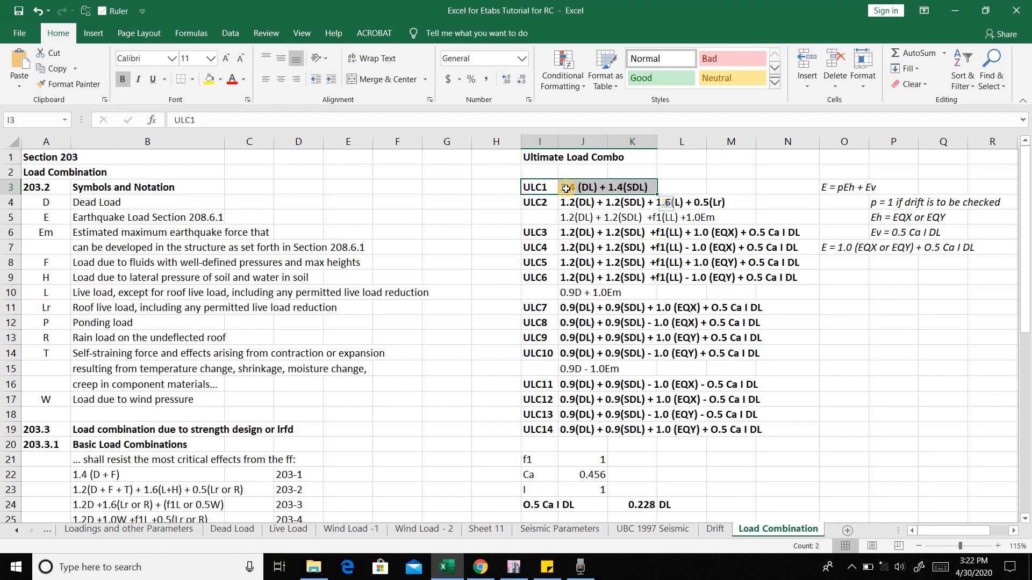
Step: Inspect the dead, superimposed dead and live load terms of ULC2 and compare them with the basic load combinations
left_click(543, 202)
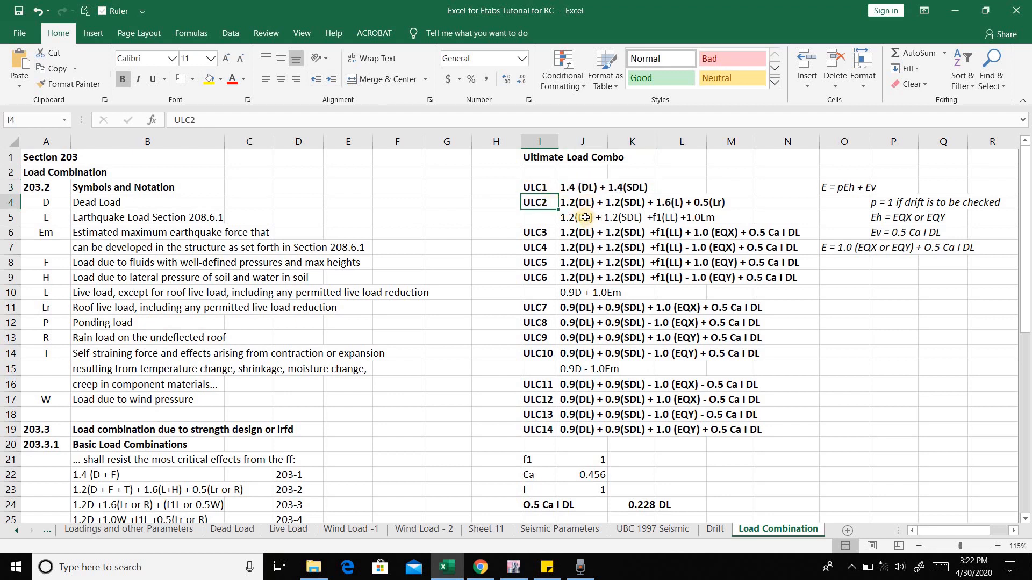
left_click(592, 202)
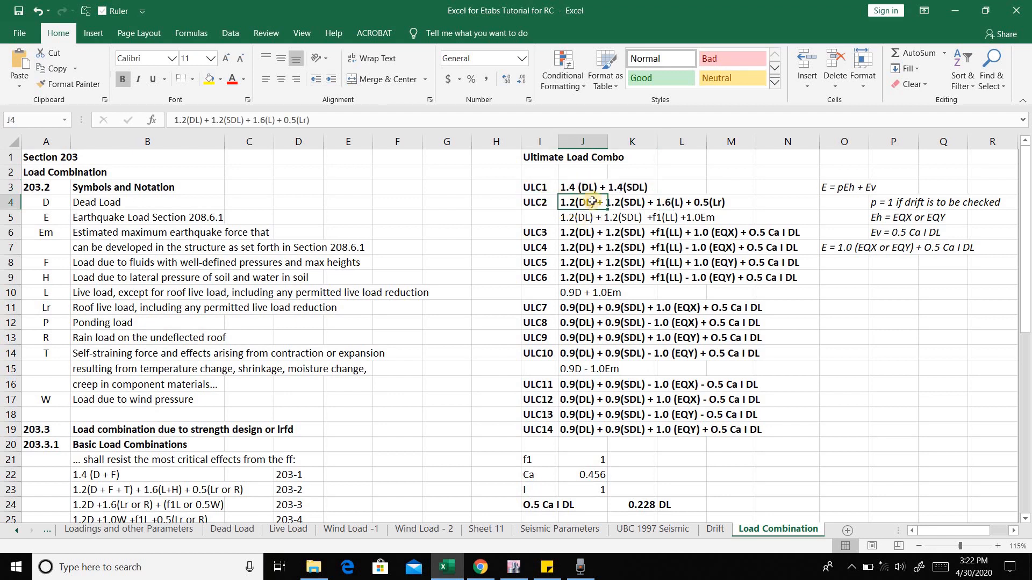
left_click(629, 200)
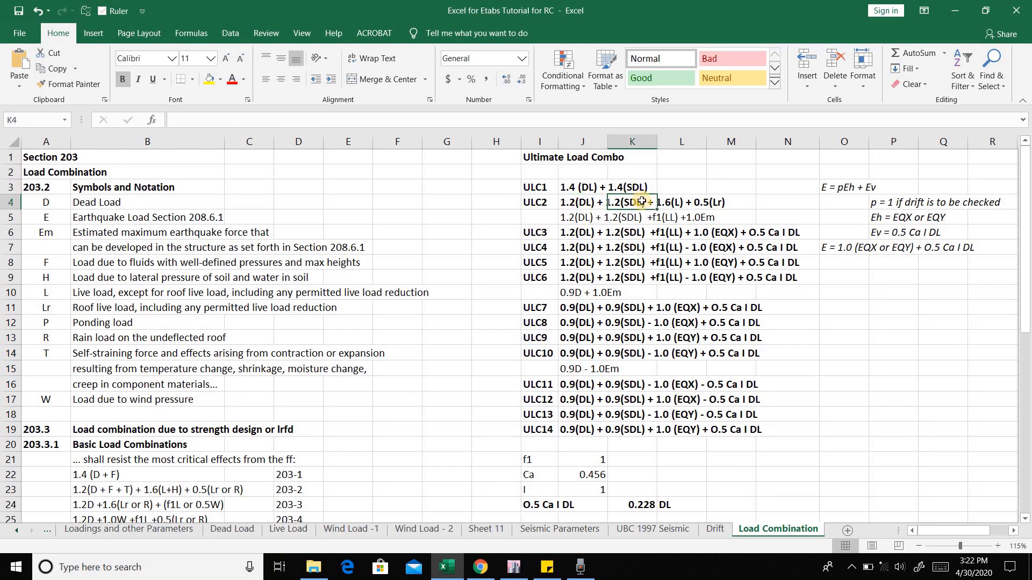
left_click(669, 203)
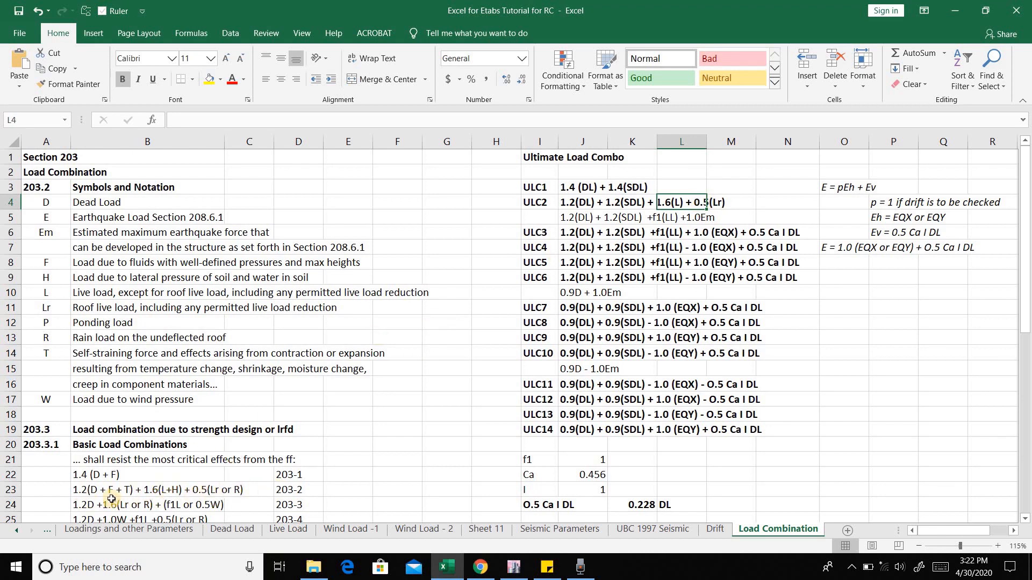
scroll(415, 474, "down", 2)
scroll(415, 474, "up", 2)
Step: Compare the seismic expression in row 5 with equation 203-19 and review its expanded combinations ULC3 to ULC6
left_click_drag(569, 216, 720, 215)
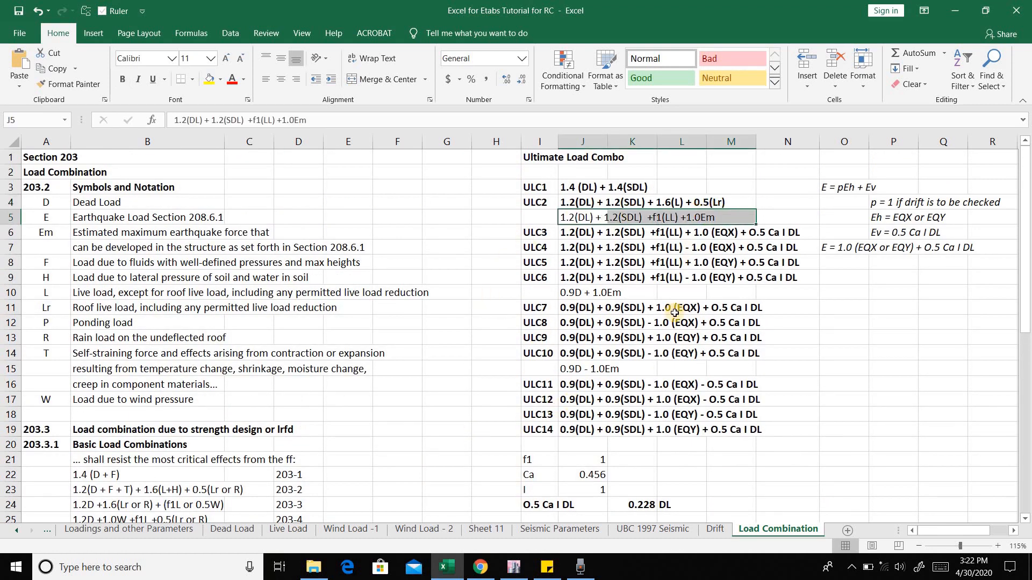
scroll(293, 417, "down", 5)
scroll(283, 422, "down", 2)
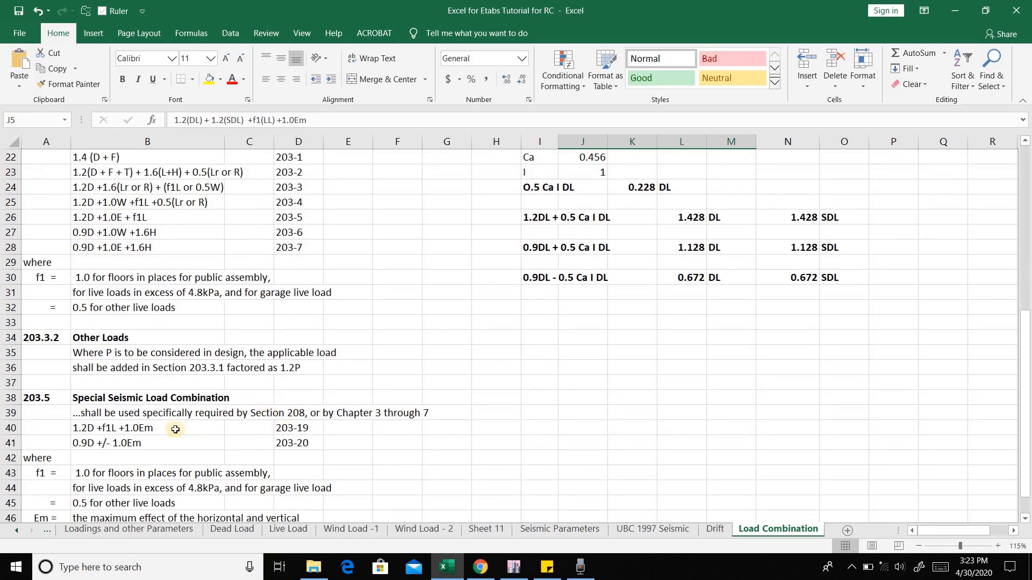
left_click_drag(158, 428, 310, 430)
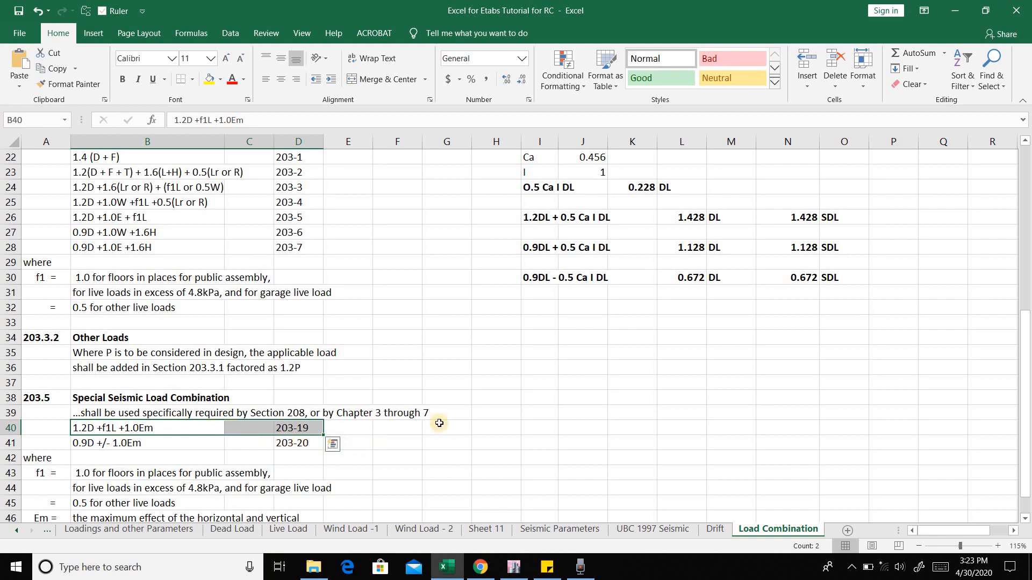
scroll(529, 403, "up", 7)
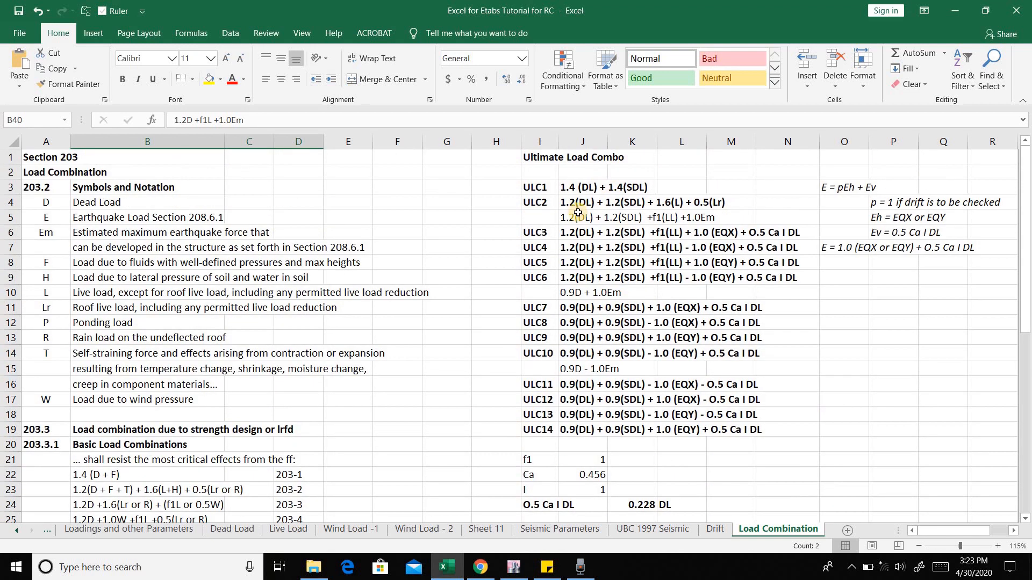
left_click_drag(543, 234, 787, 279)
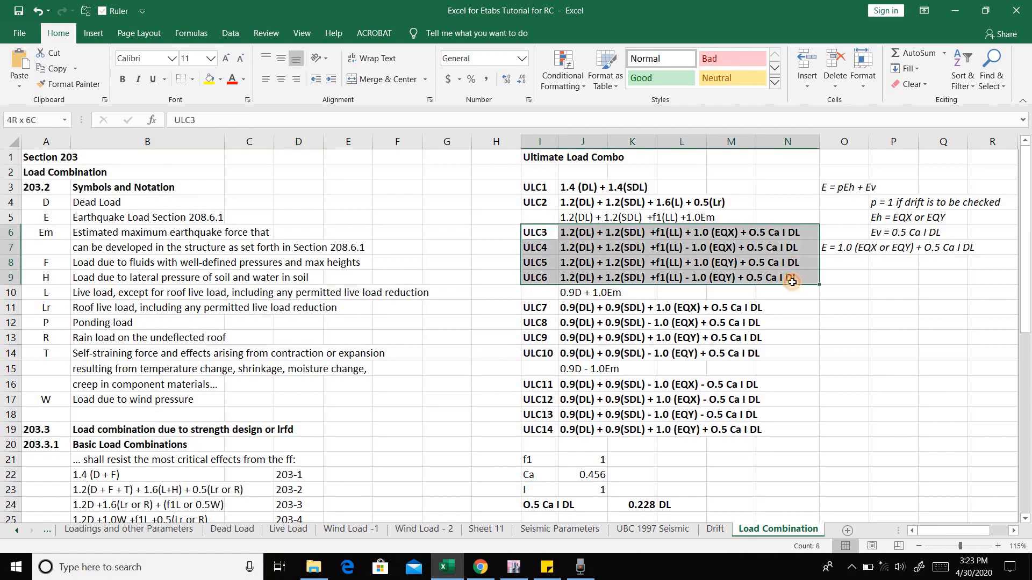
left_click(795, 332)
Step: Examine the Em term and the E = pEh + Ev definition, and consult the Drift sheet before returning to Load Combination
left_click(702, 217)
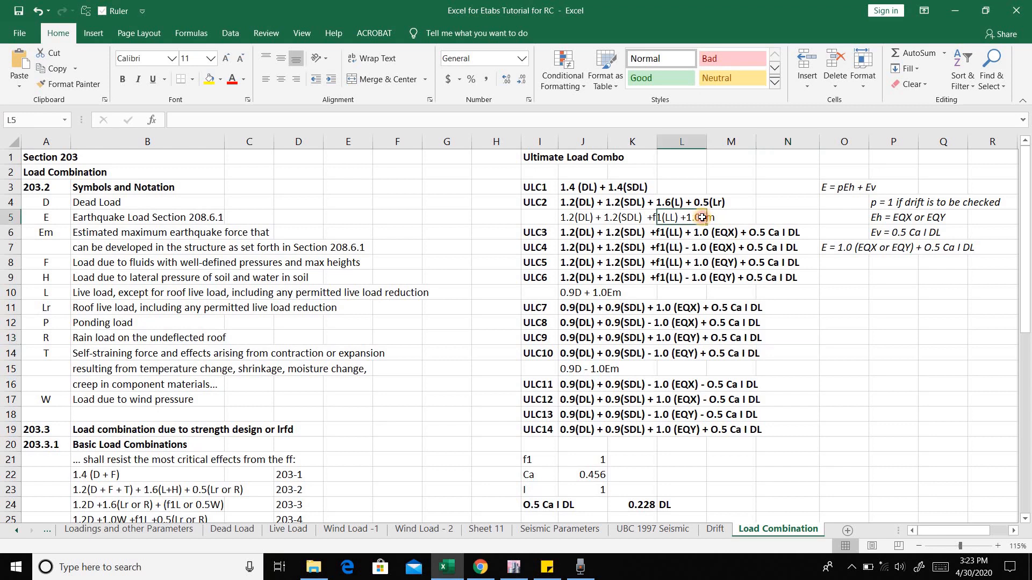
left_click(716, 217)
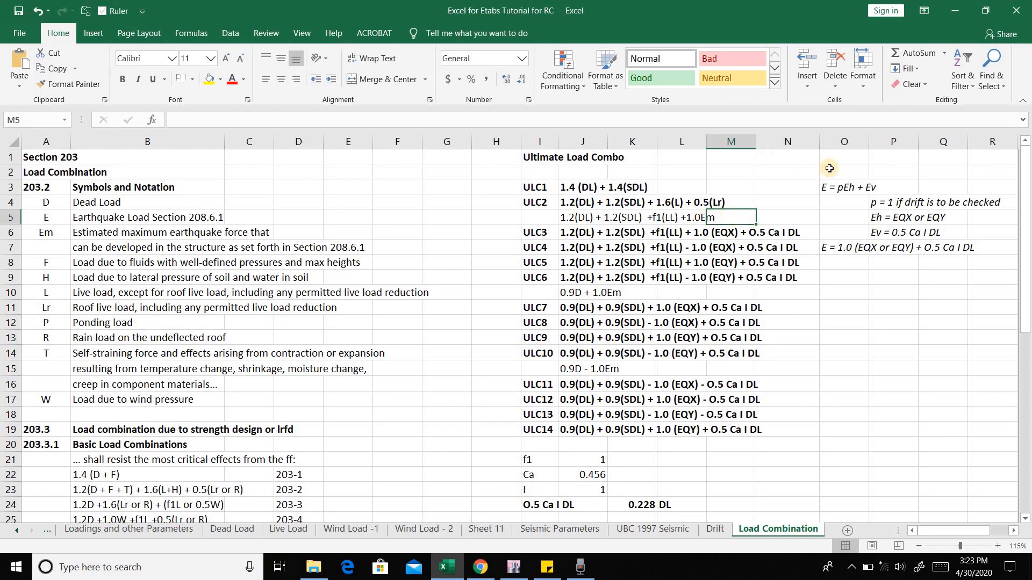
left_click_drag(830, 185, 984, 244)
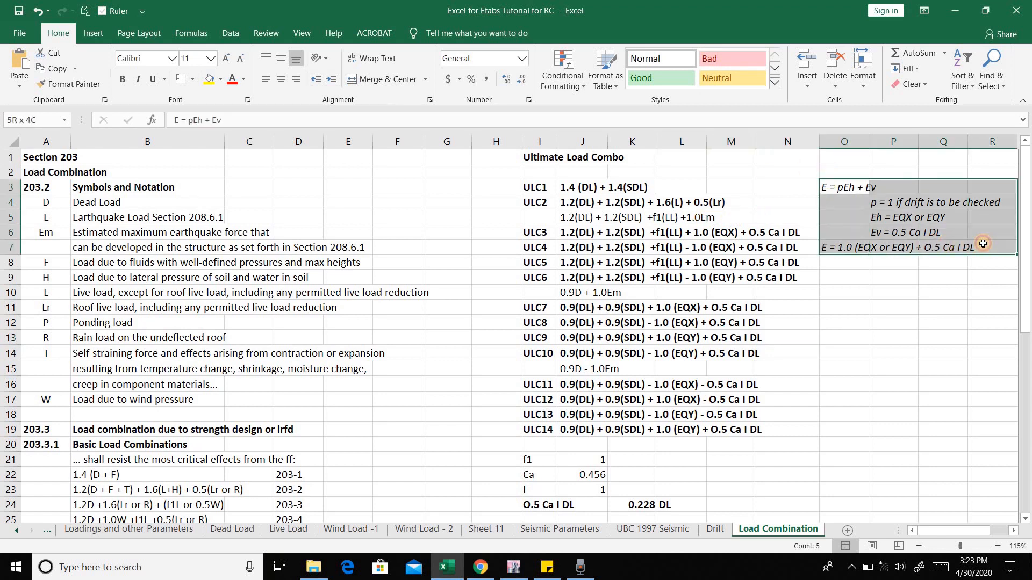
left_click(836, 187)
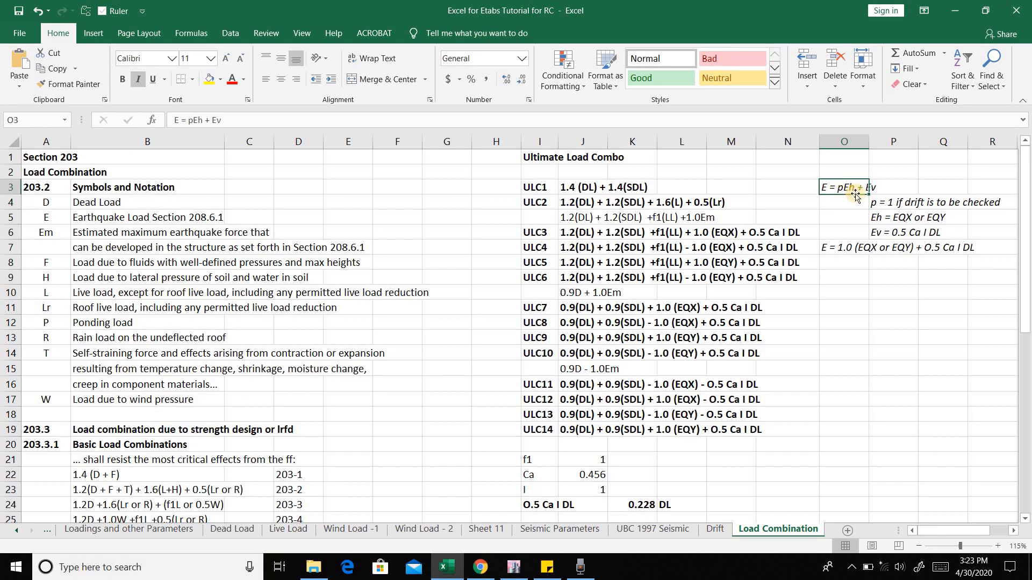
left_click(881, 188)
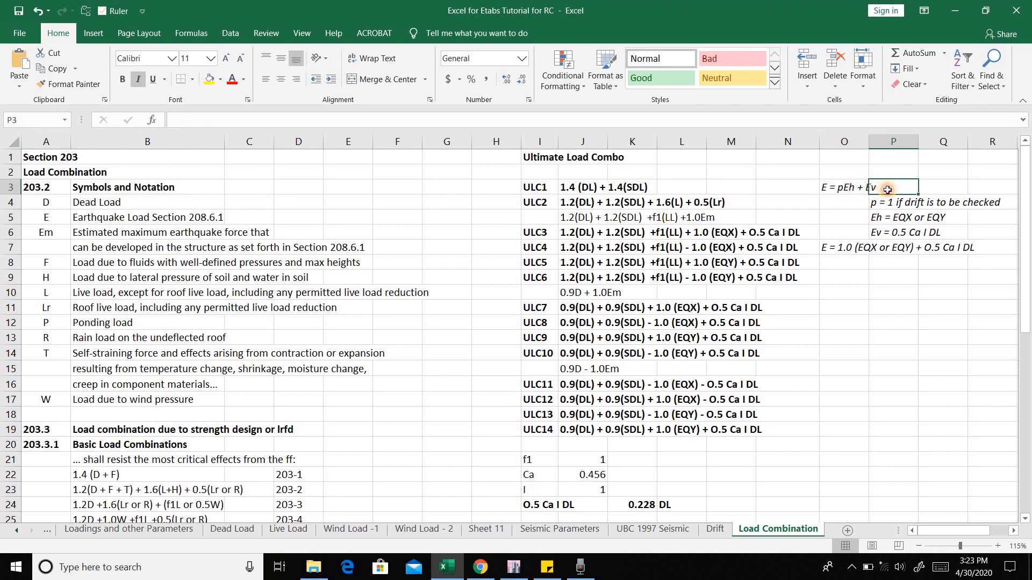
left_click_drag(856, 188, 887, 190)
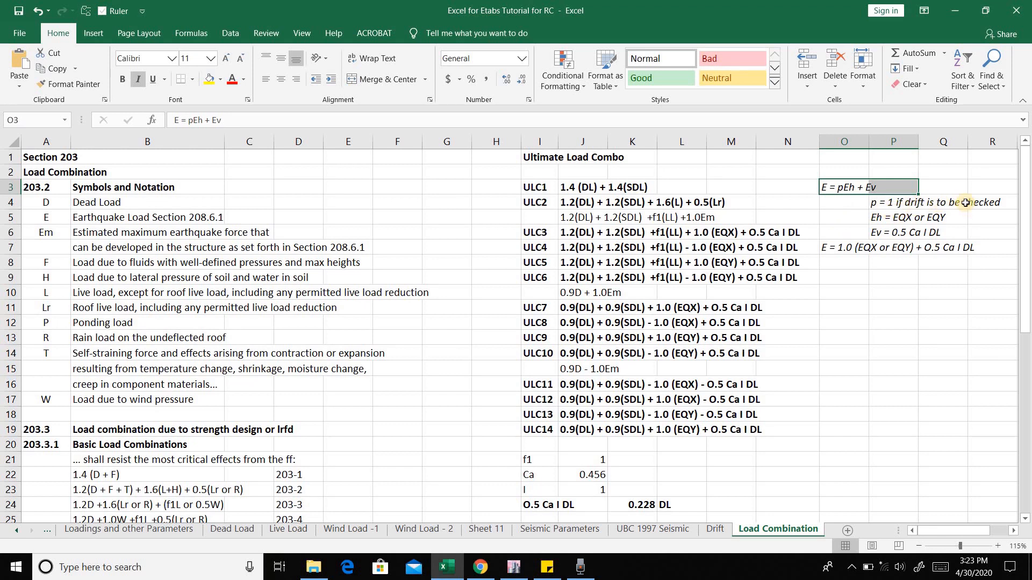
left_click(717, 529)
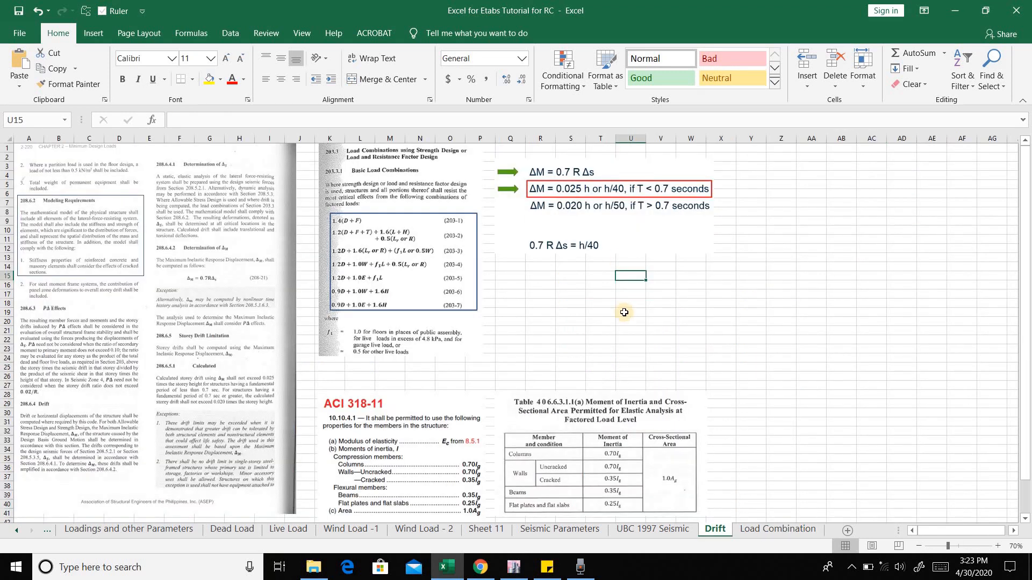
left_click(754, 530)
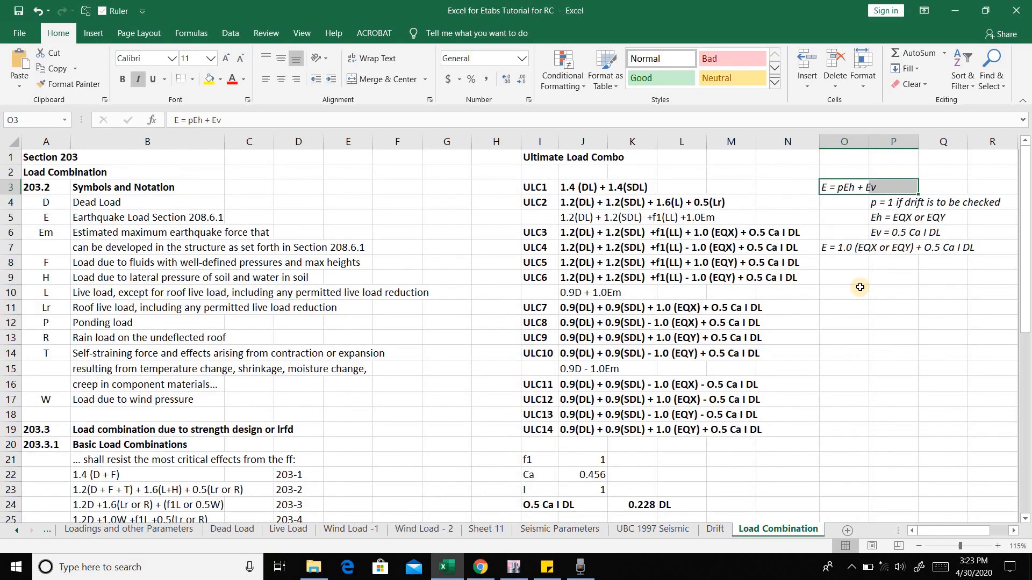
Step: Examine the Eh, Ev and combined E definitions and relate them to the earthquake terms in ULC3
left_click(886, 218)
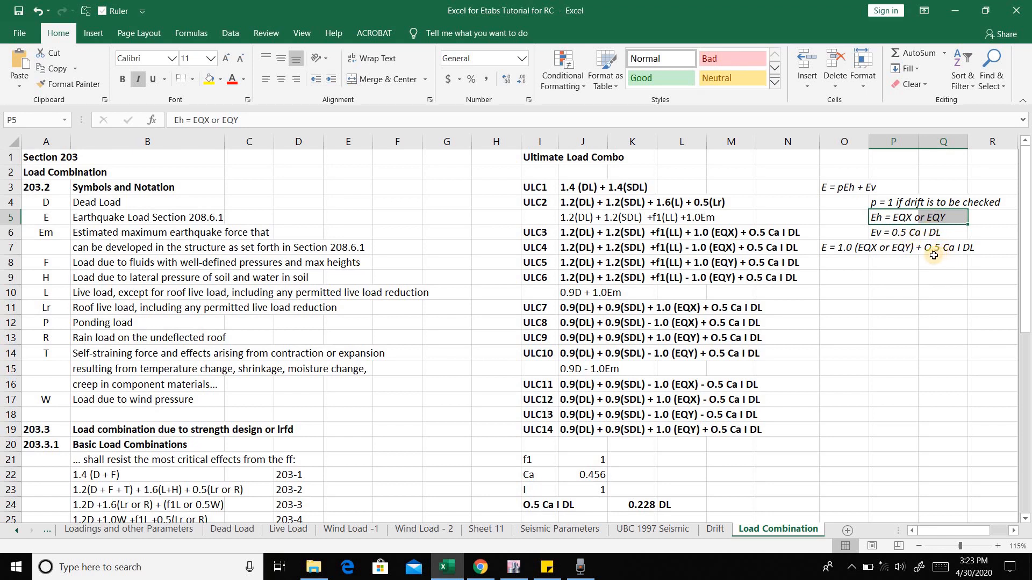
left_click(877, 233)
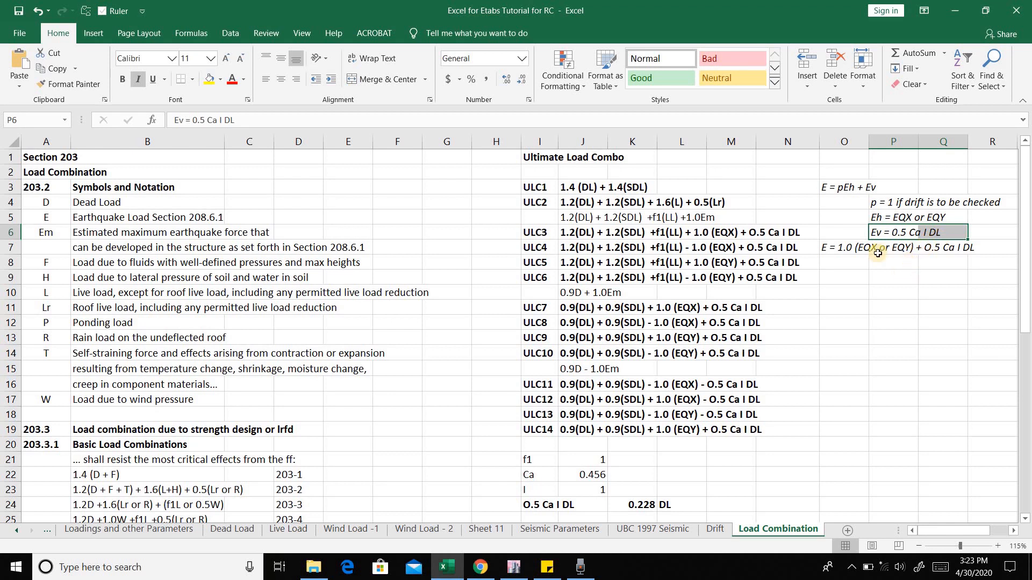
left_click_drag(855, 247, 964, 246)
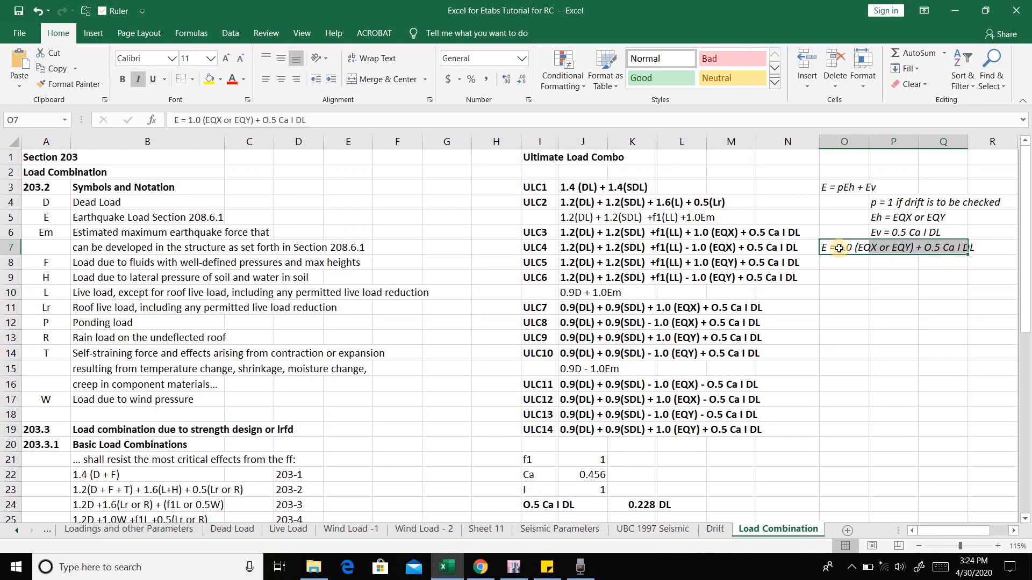
left_click_drag(702, 234, 774, 234)
left_click(866, 319)
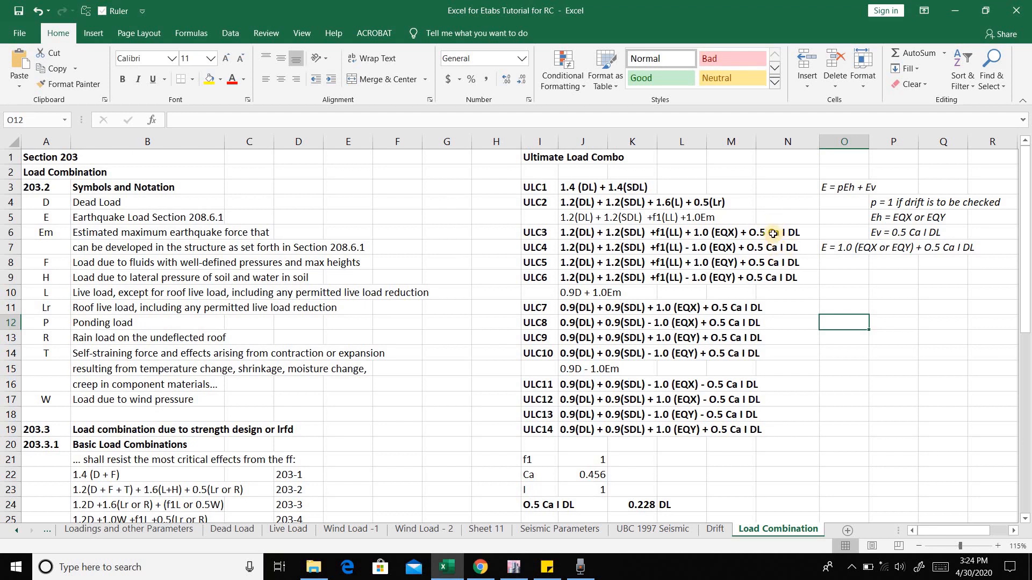
Step: Check the Ca, I and f1 inputs and consult the f1 definition under Basic Load Combinations
left_click(593, 474)
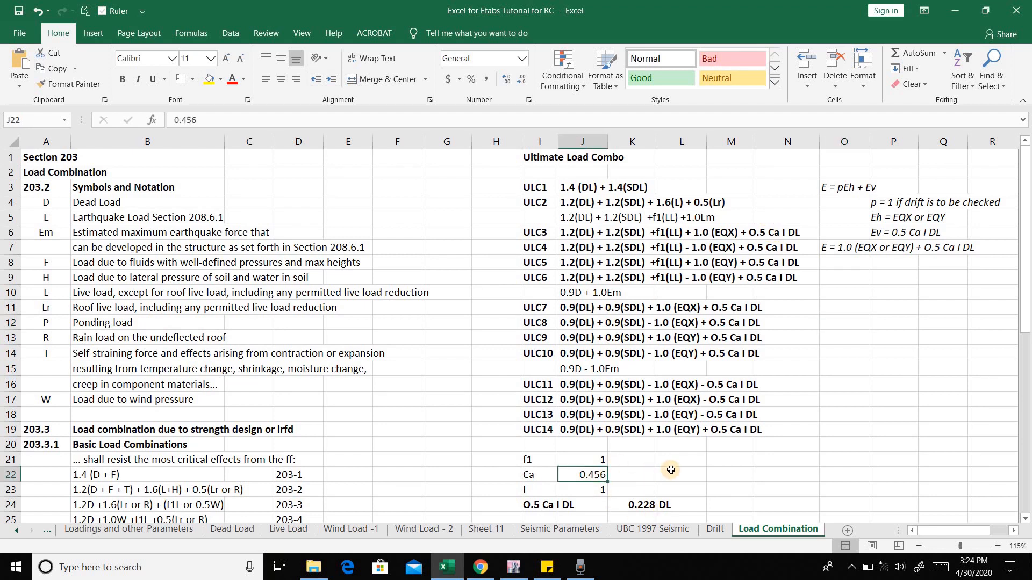
left_click(565, 488)
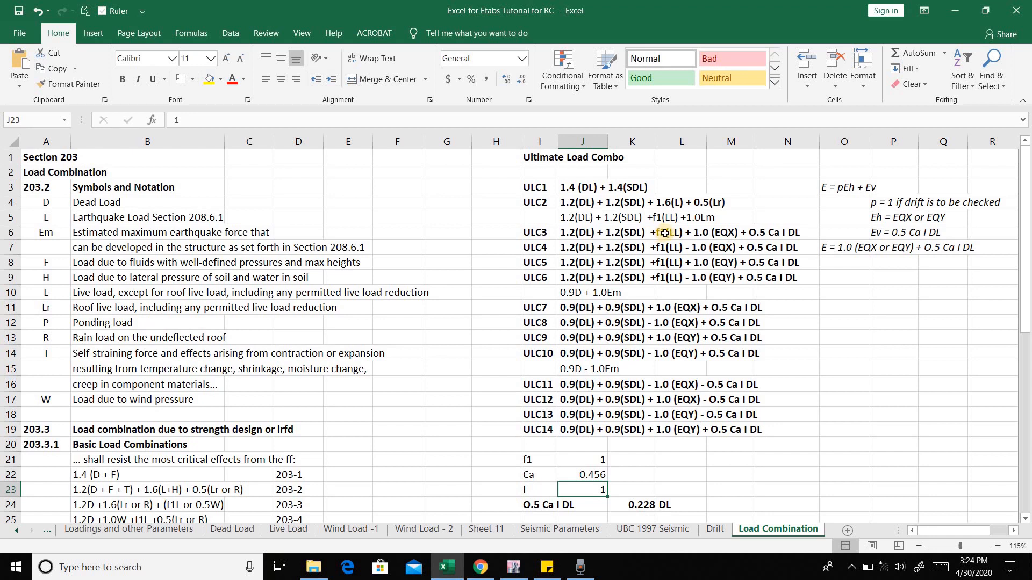
left_click(579, 455)
scroll(537, 457, "down", 3)
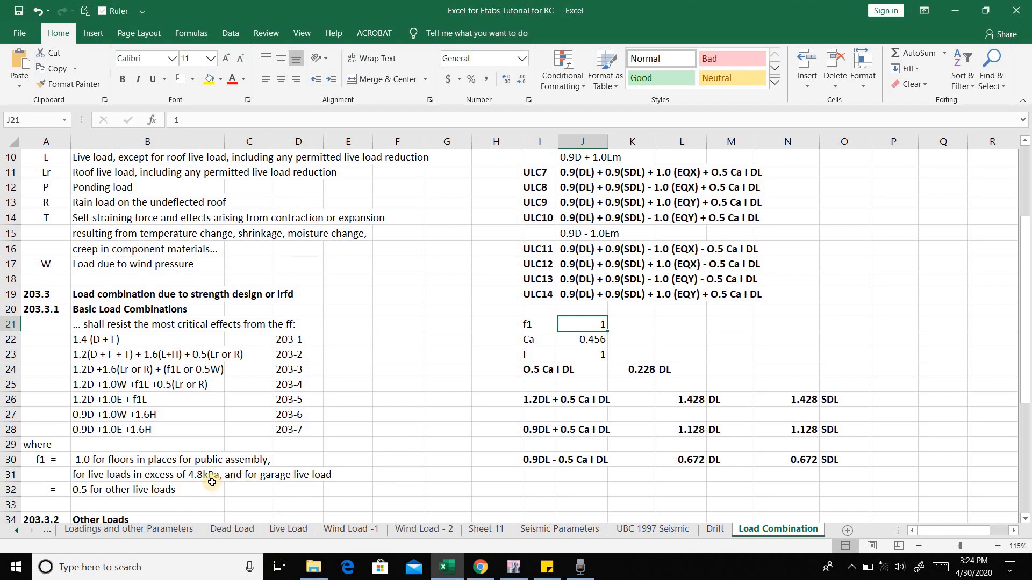
scroll(651, 398, "up", 3)
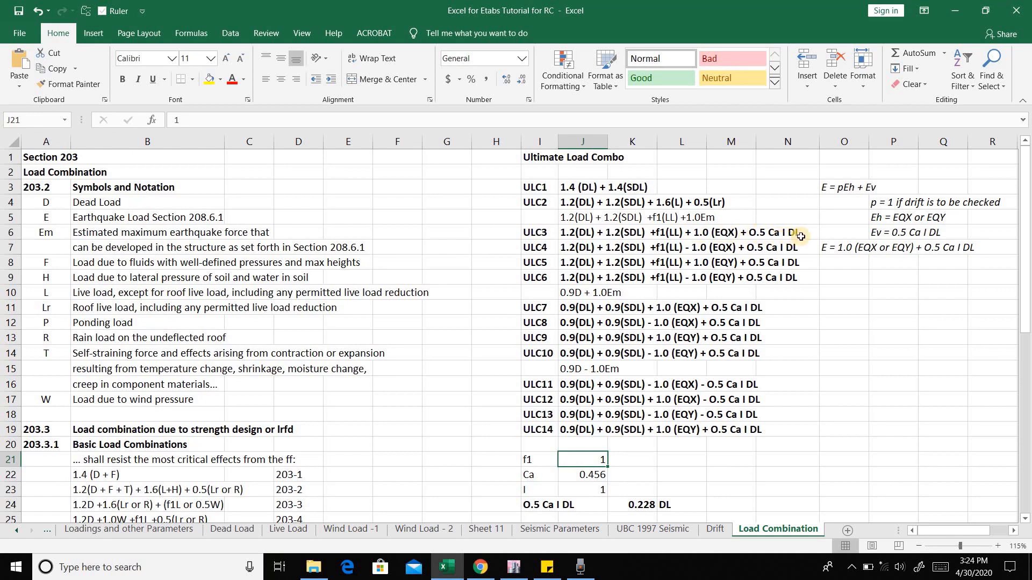
Step: Trace the 0.5 Ca I DL and 1.2DL + 0.5 Ca I DL factors for DL and SDL that apply to ULC3 to ULC6
left_click(534, 249)
left_click_drag(630, 247, 804, 248)
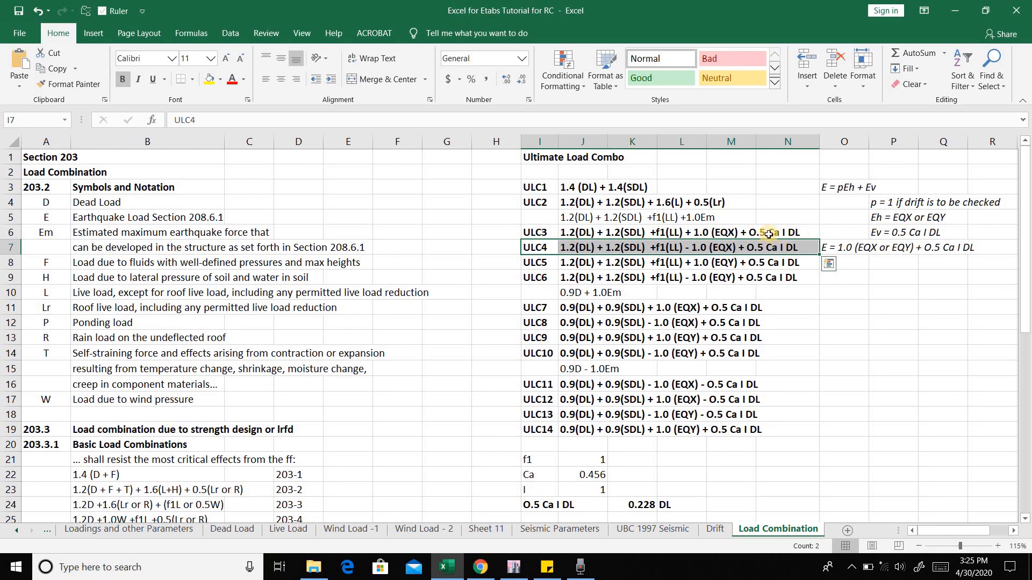
scroll(768, 234, "down", 3)
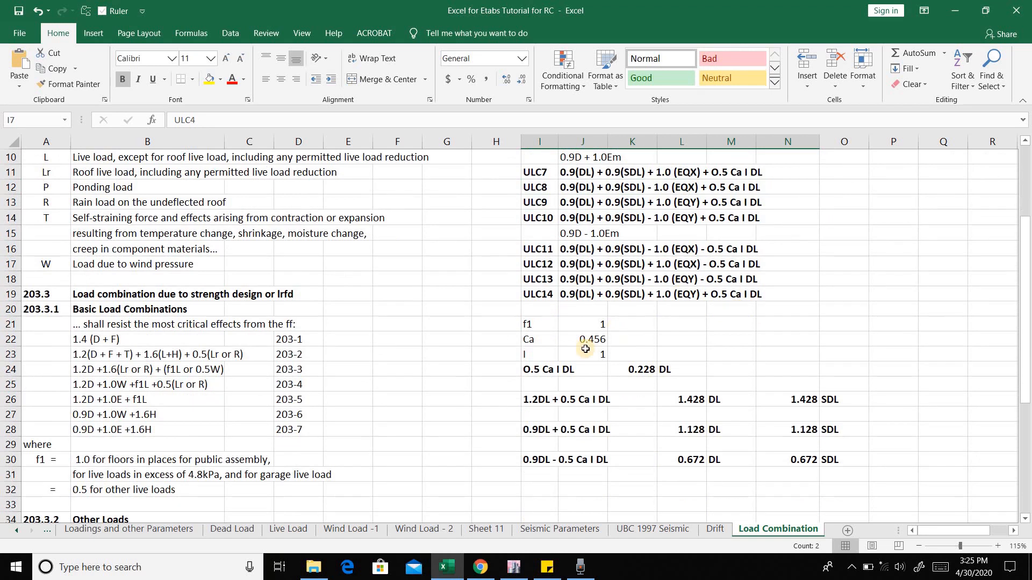
left_click_drag(532, 370, 587, 368)
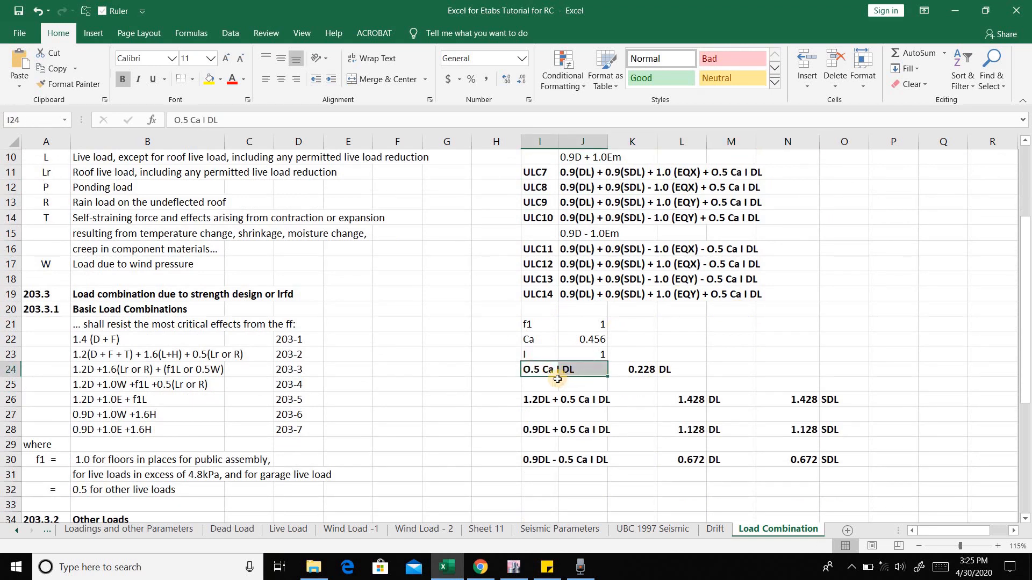
left_click(631, 370)
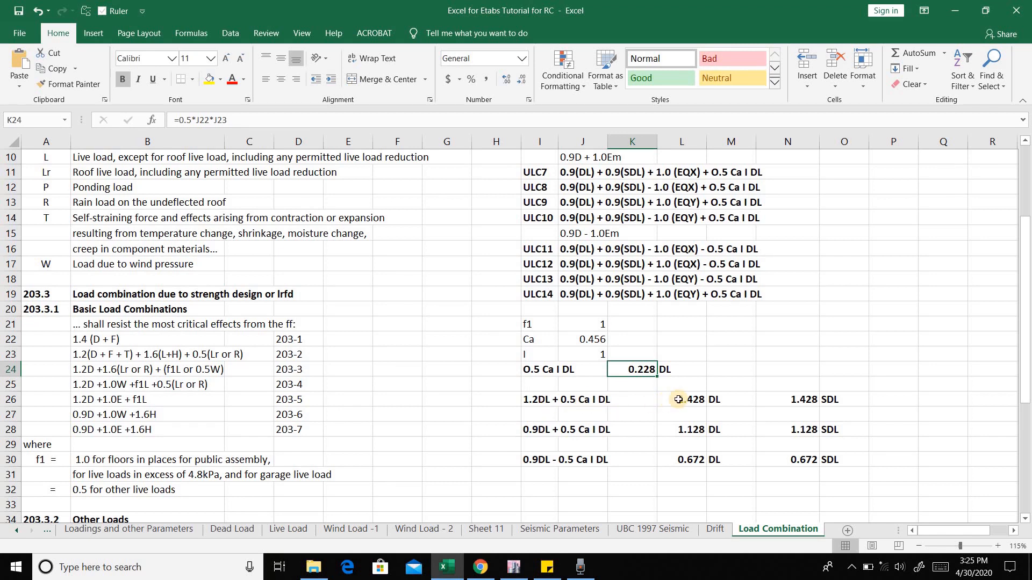
left_click_drag(678, 399, 739, 398)
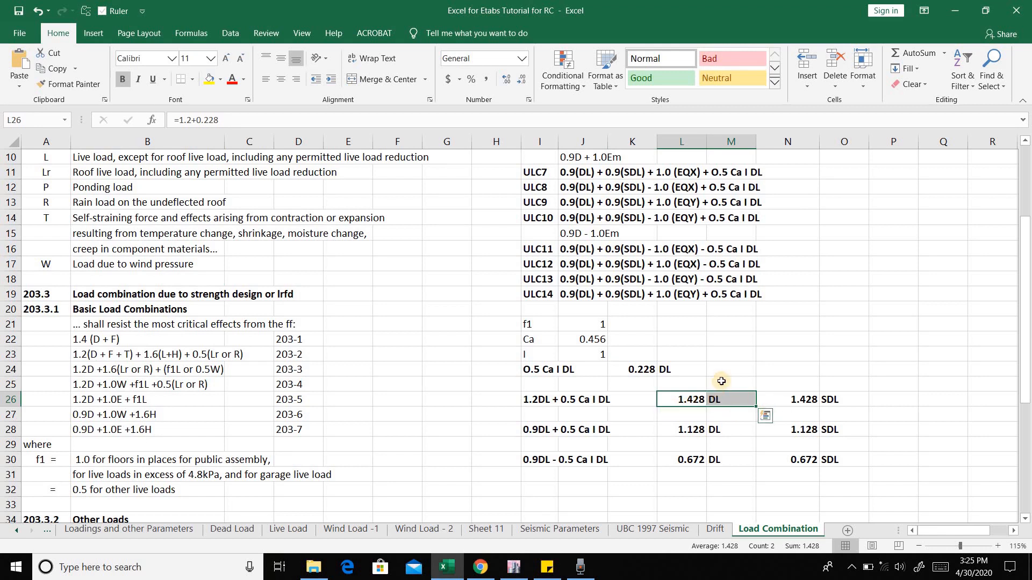
left_click_drag(791, 399, 822, 400)
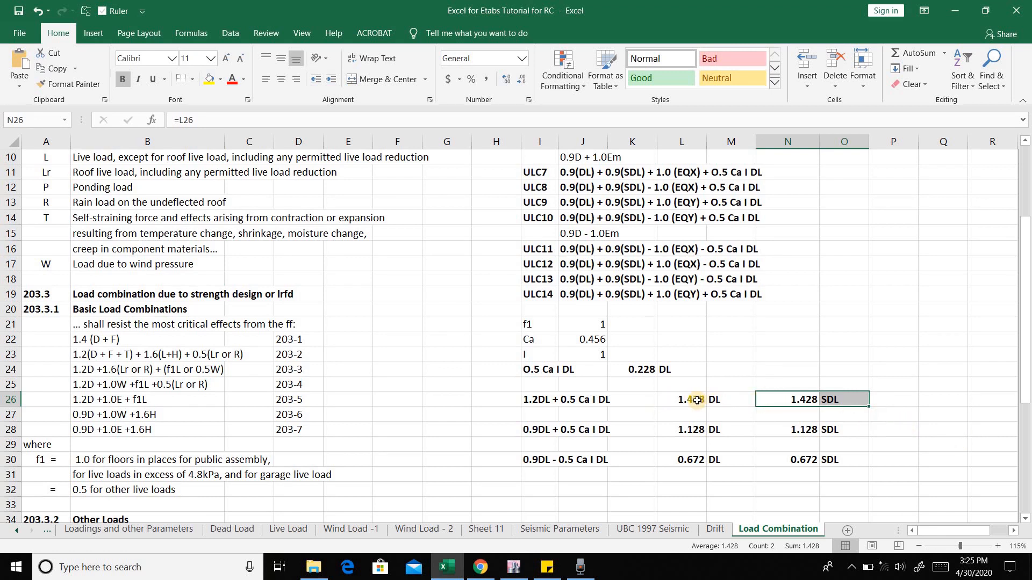
scroll(720, 399, "up", 3)
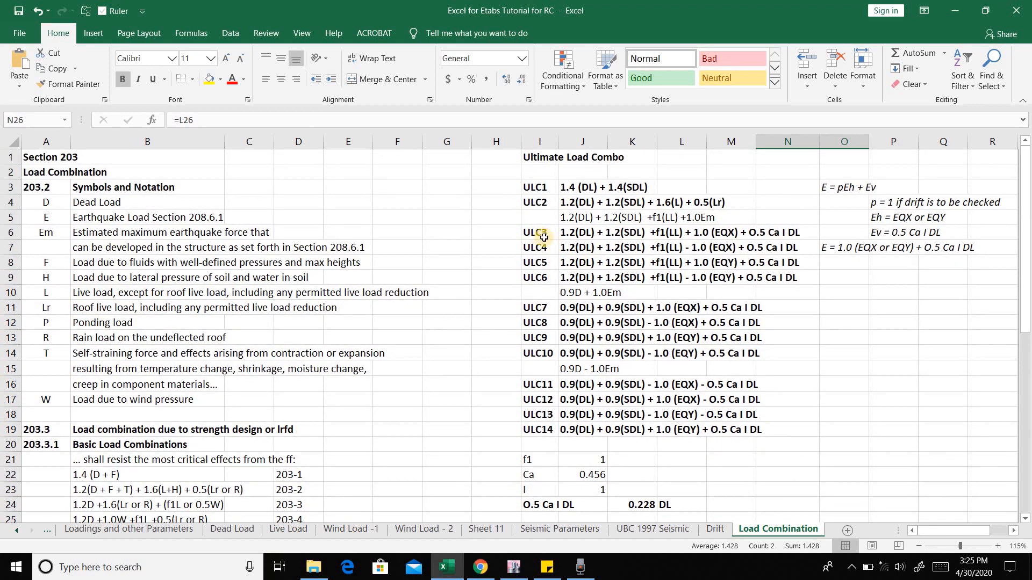
left_click_drag(536, 232, 787, 288)
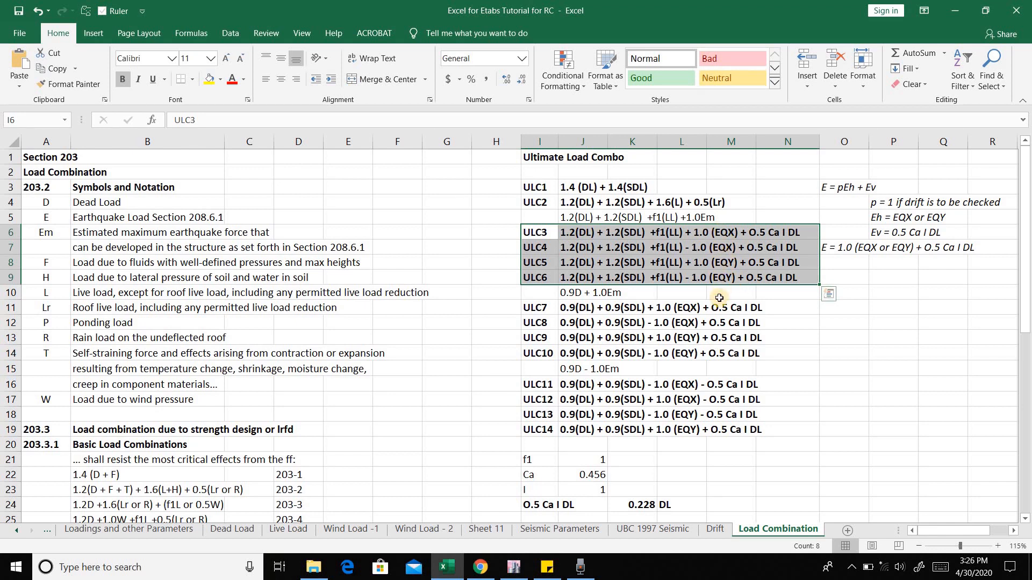
Step: Compare the 0.9D + 1.0Em expression with equation 203-20 and review the expanded combinations ULC7 to ULC14
left_click_drag(567, 291, 777, 277)
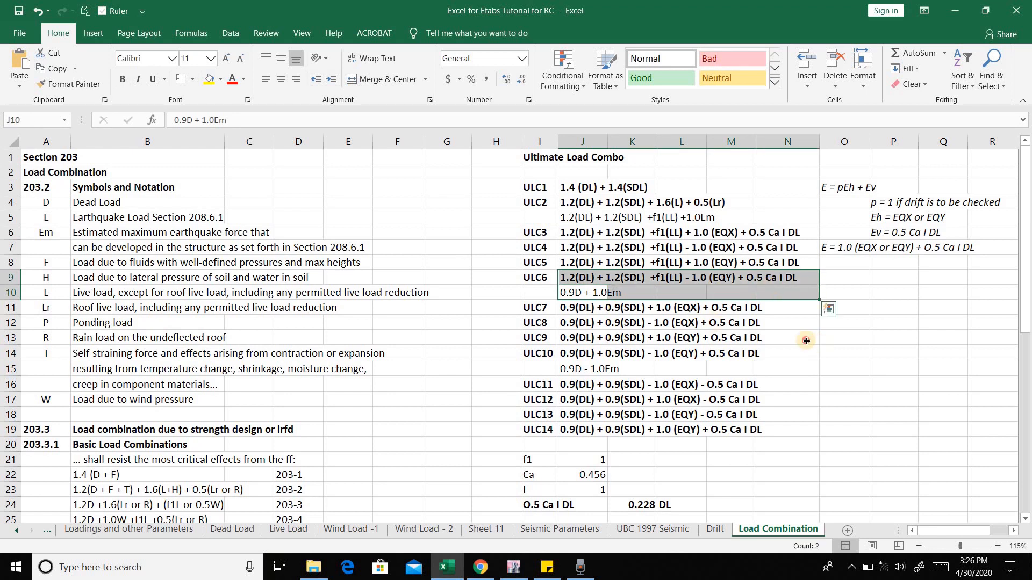
left_click(573, 291)
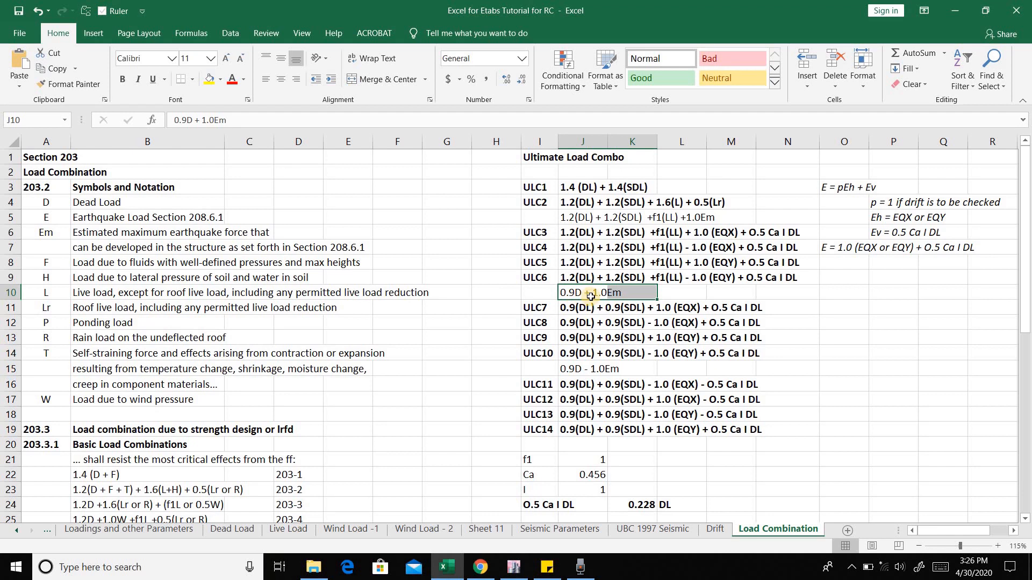
scroll(608, 293, "down", 8)
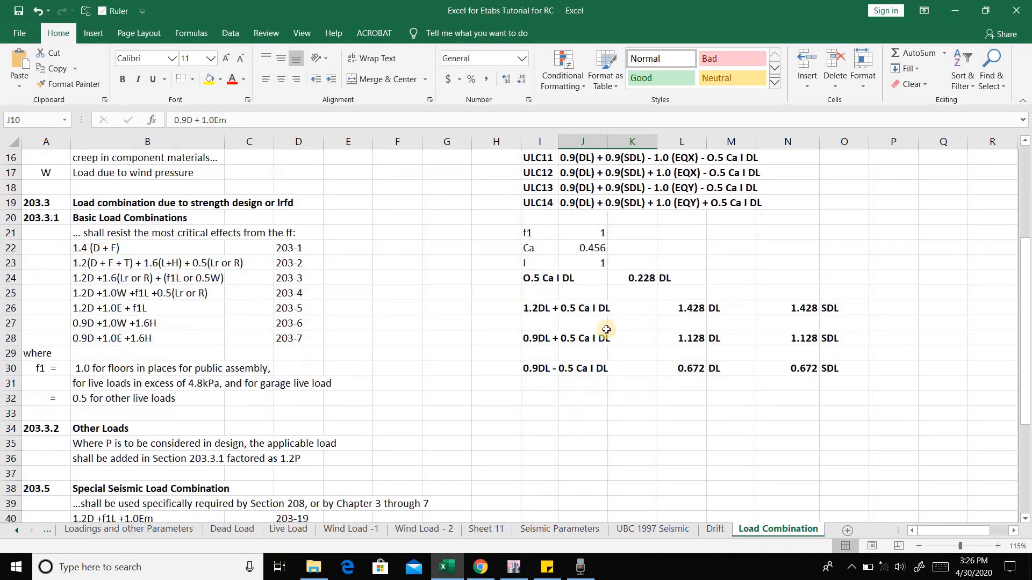
left_click(96, 399)
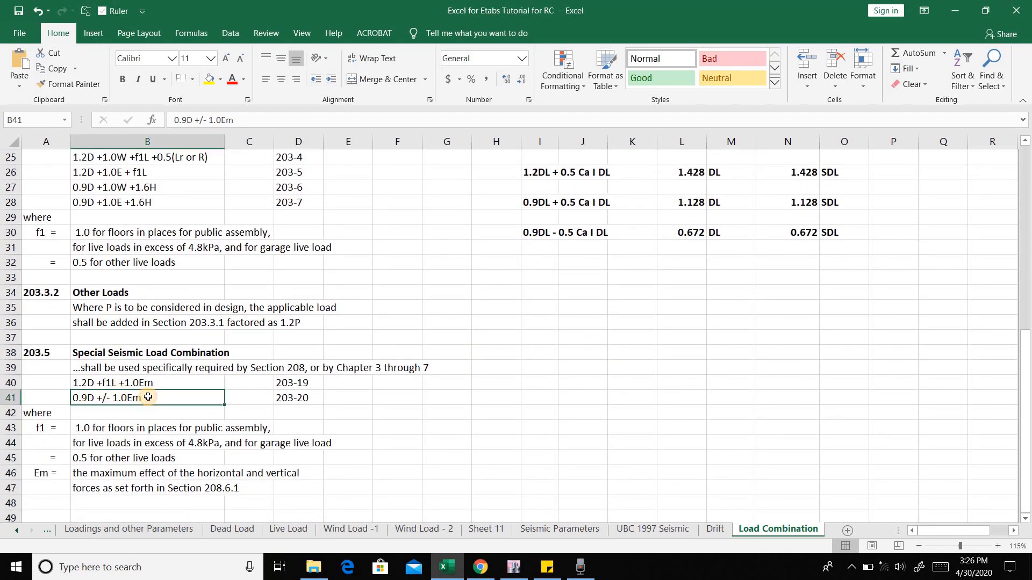
scroll(588, 401, "up", 7)
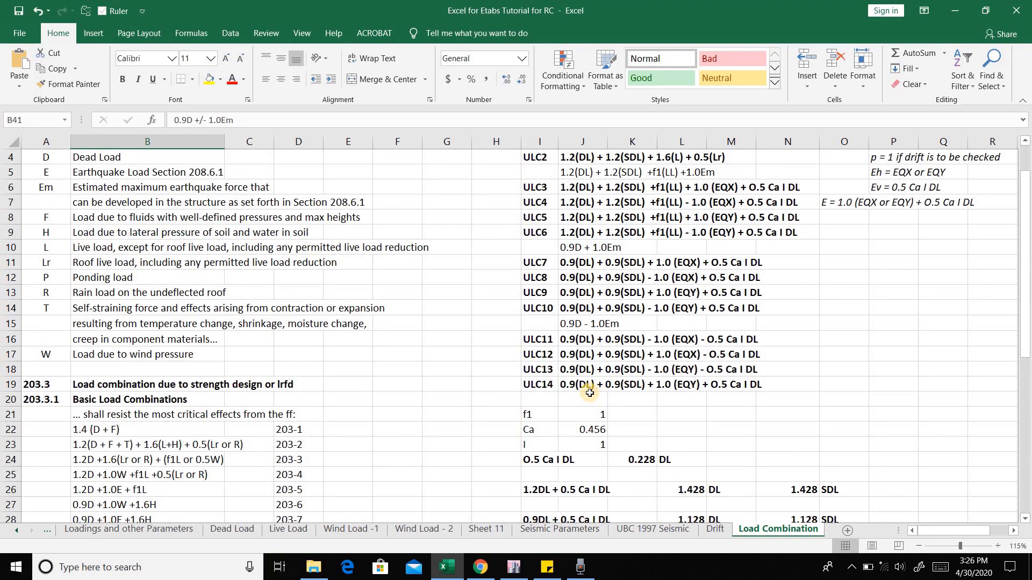
left_click_drag(537, 263, 753, 308)
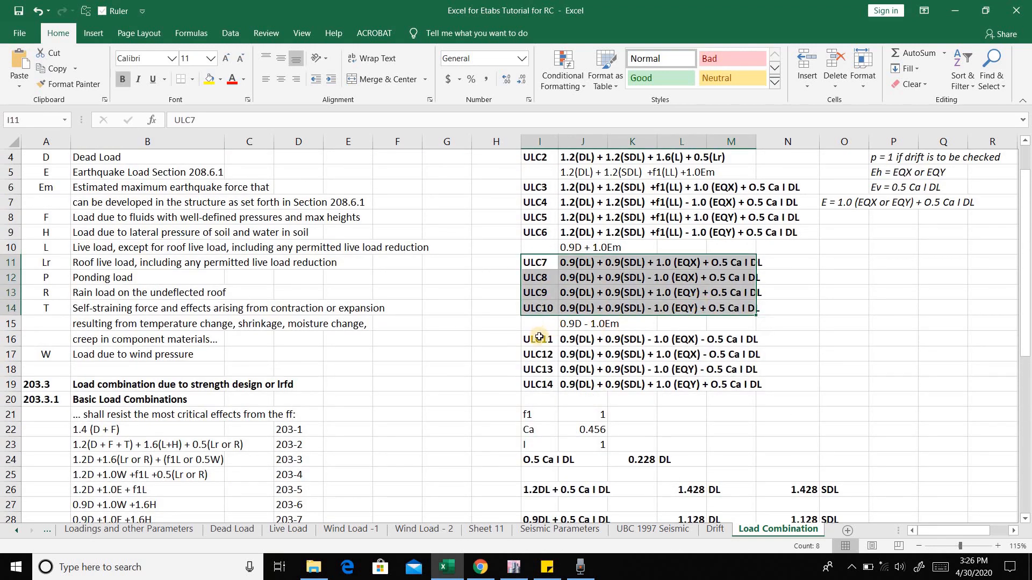
left_click_drag(538, 339, 750, 383)
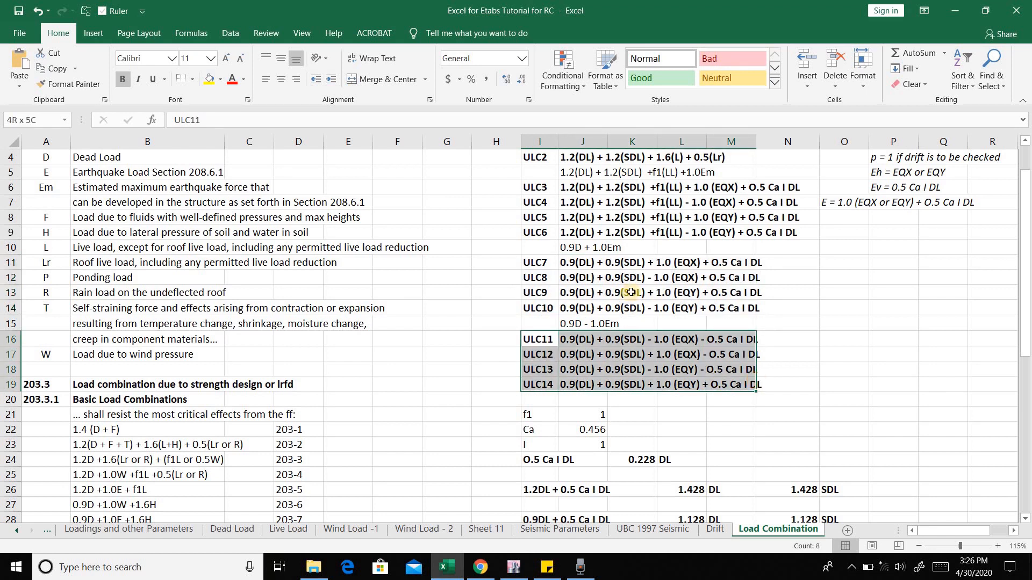
Step: Inspect the dead load and 0.5 Ca I DL terms of ULC7 and the formula behind the 0.9DL + 0.5 Ca I DL factor
left_click(591, 248)
left_click(594, 262)
scroll(832, 293, "up", 1)
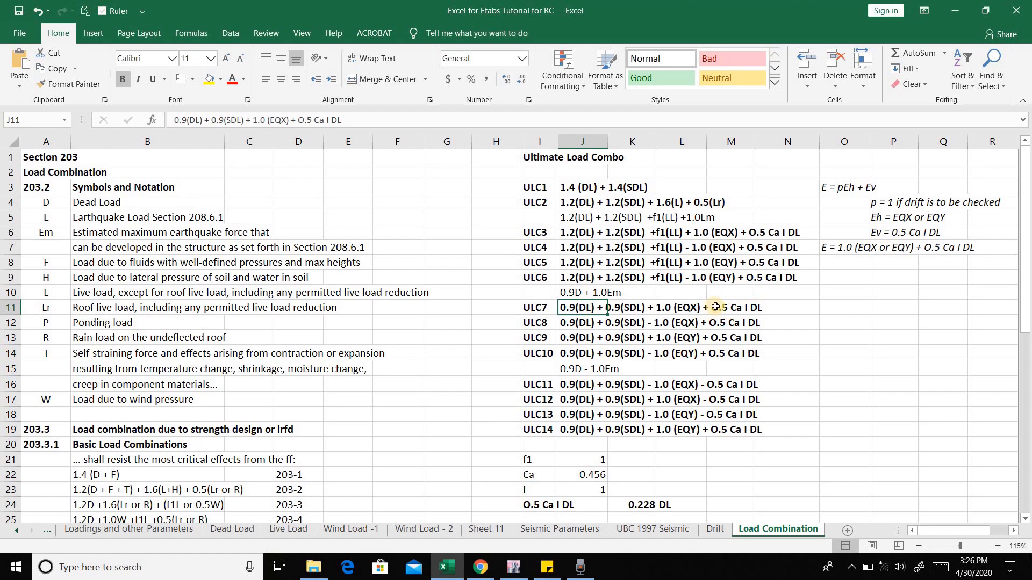
left_click(796, 302)
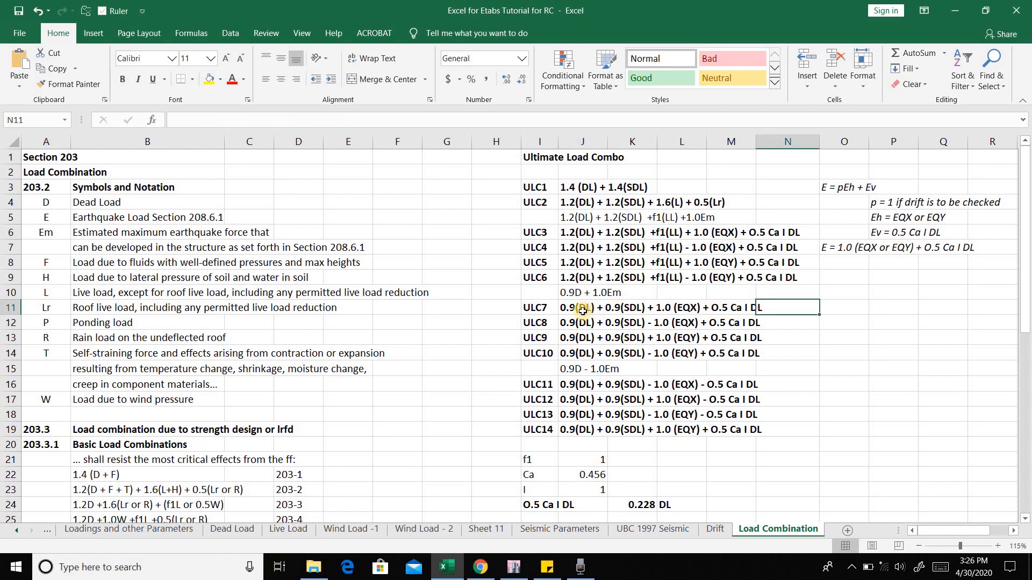
left_click(582, 311)
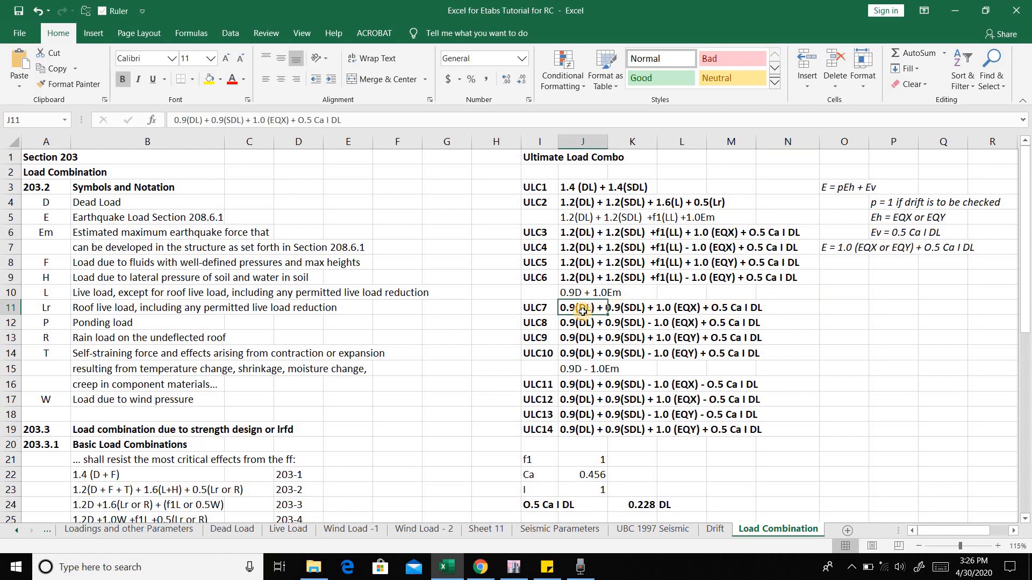
left_click(723, 311)
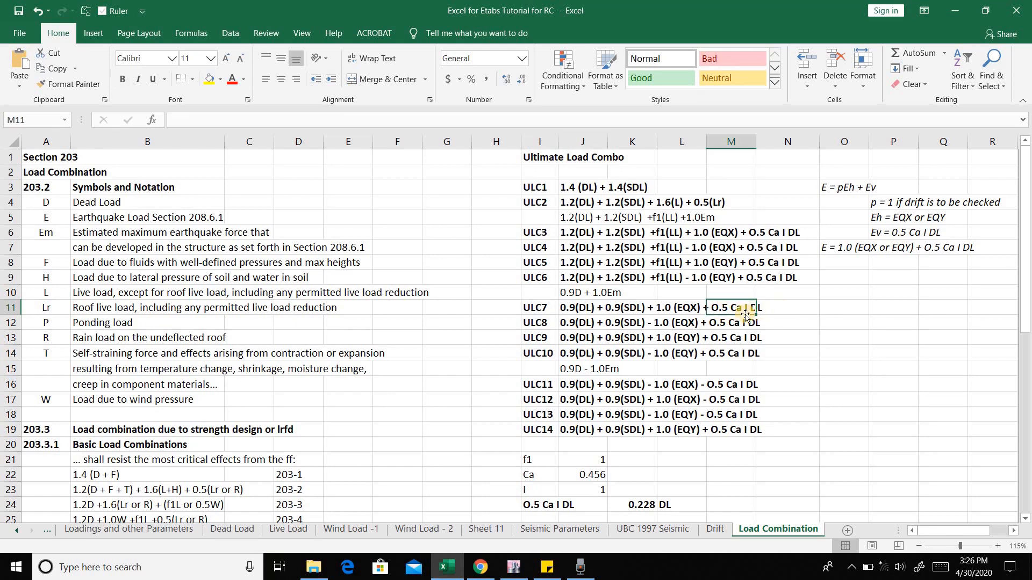
scroll(687, 344, "down", 2)
scroll(687, 351, "down", 2)
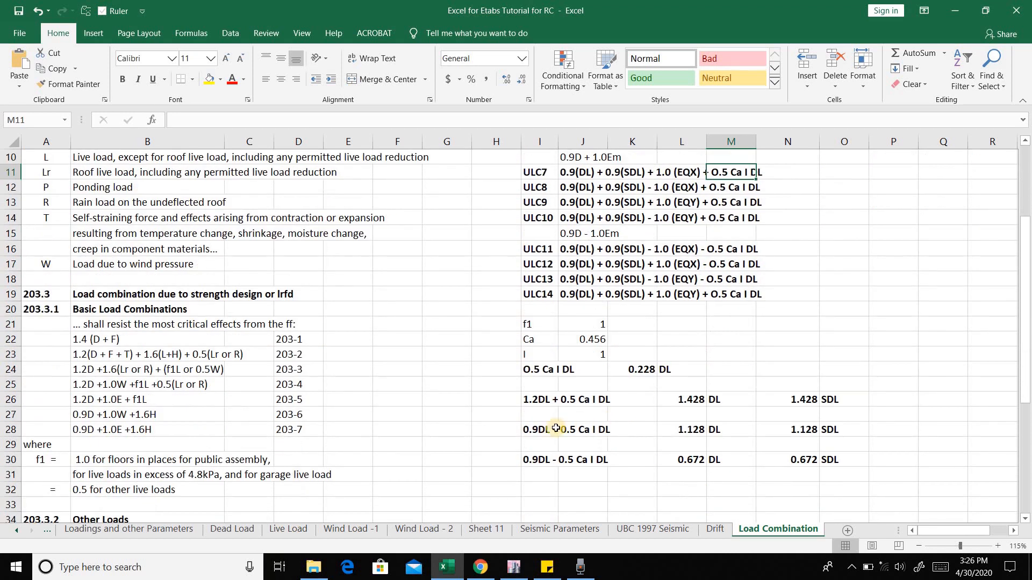
left_click(685, 431)
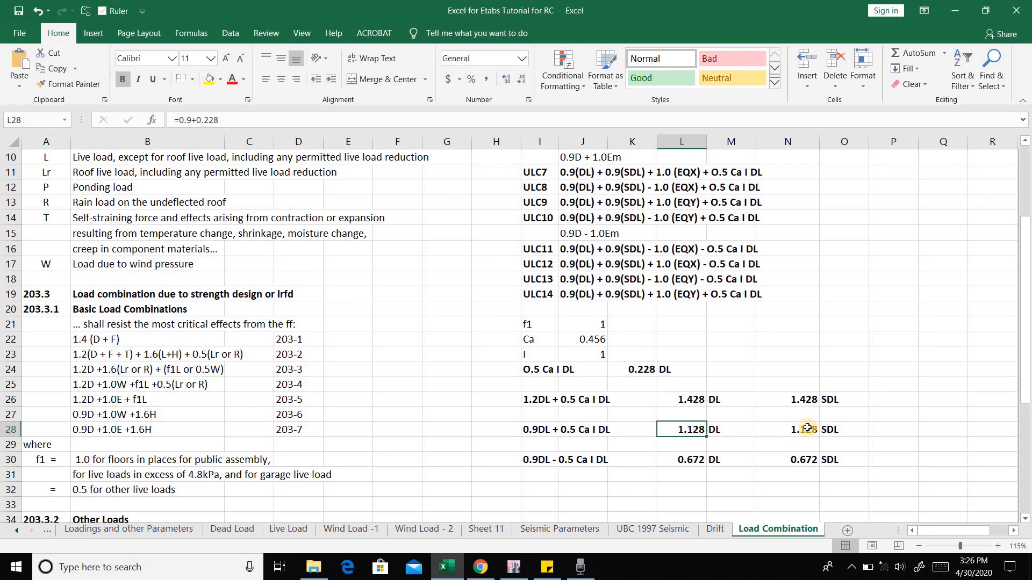
Step: Compare the signs of the EQX terms in ULC7 and ULC8
scroll(807, 428, "up", 3)
scroll(652, 373, "down", 4)
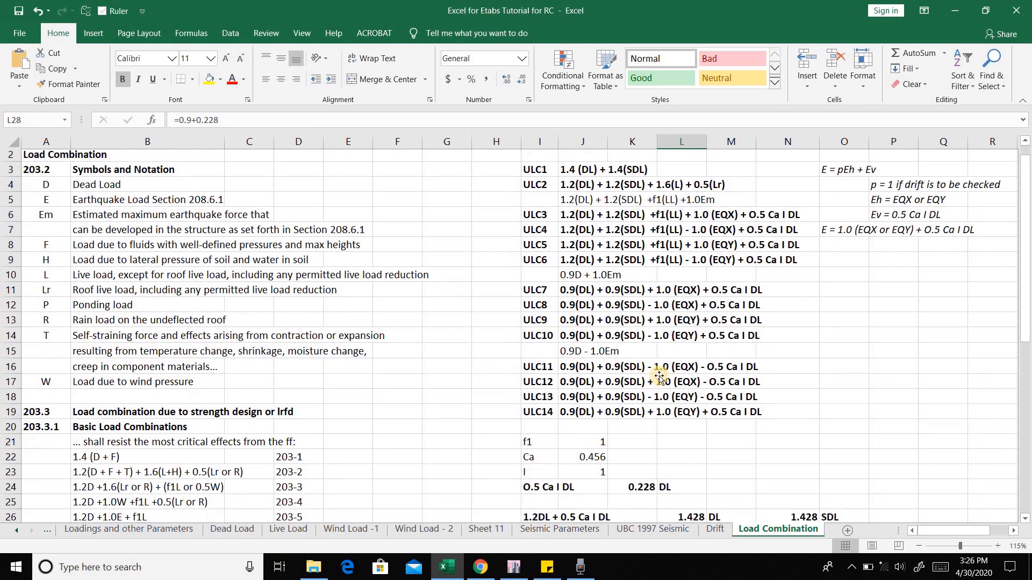
scroll(727, 376, "up", 4)
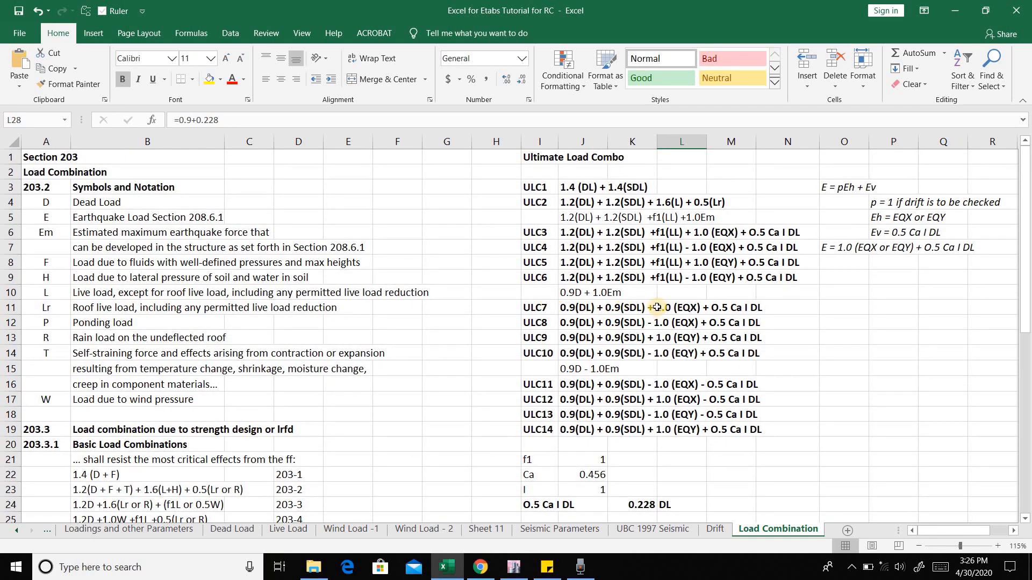
left_click(655, 308)
left_click(672, 306)
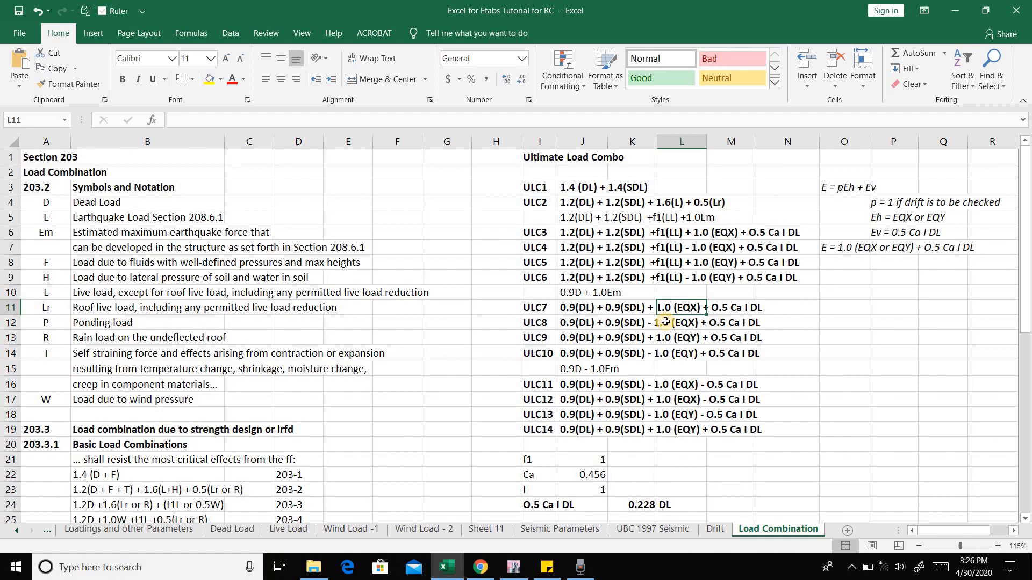
left_click(792, 324)
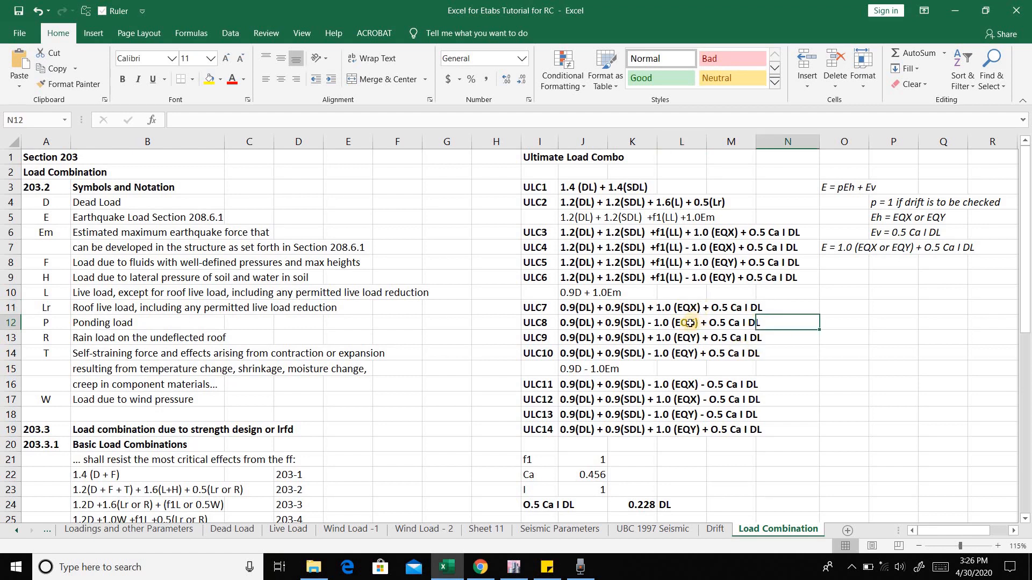
Step: Examine the 0.9D - 1.0Em expression and the ULC11 to ULC14 combinations expanded from it
scroll(597, 335, "down", 1)
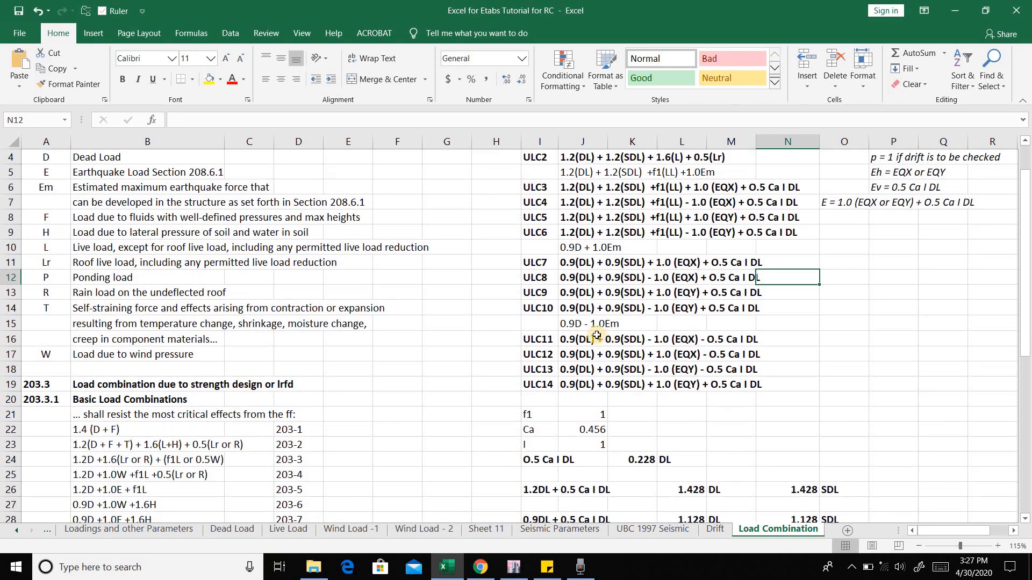
left_click(592, 325)
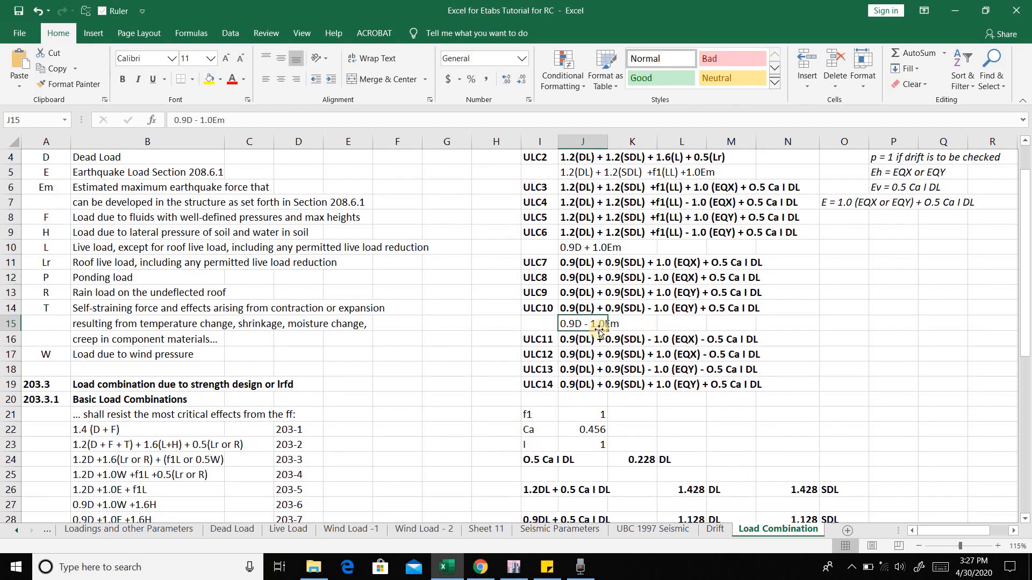
left_click_drag(578, 326, 626, 325)
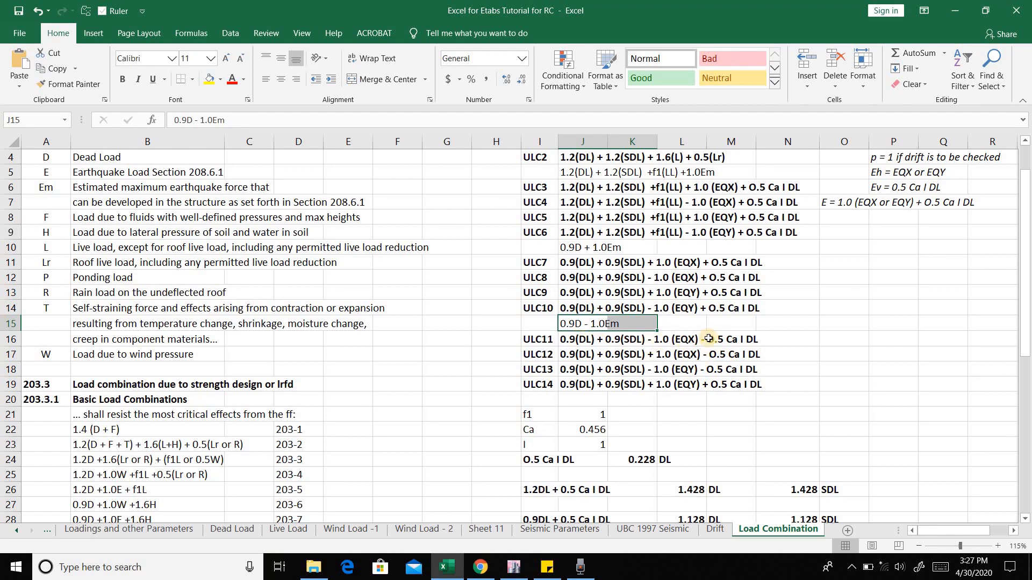
scroll(723, 335, "down", 5)
scroll(723, 336, "up", 1)
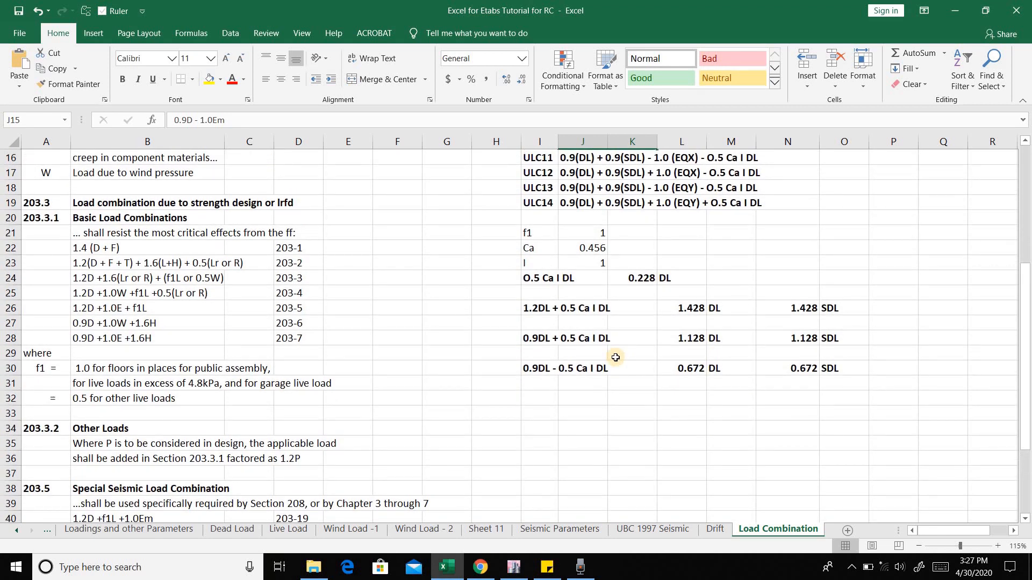
Step: Inspect the 0.9DL - 0.5 Ca I DL row and the formula behind its DL factor against the ULC list
left_click_drag(535, 369, 634, 369)
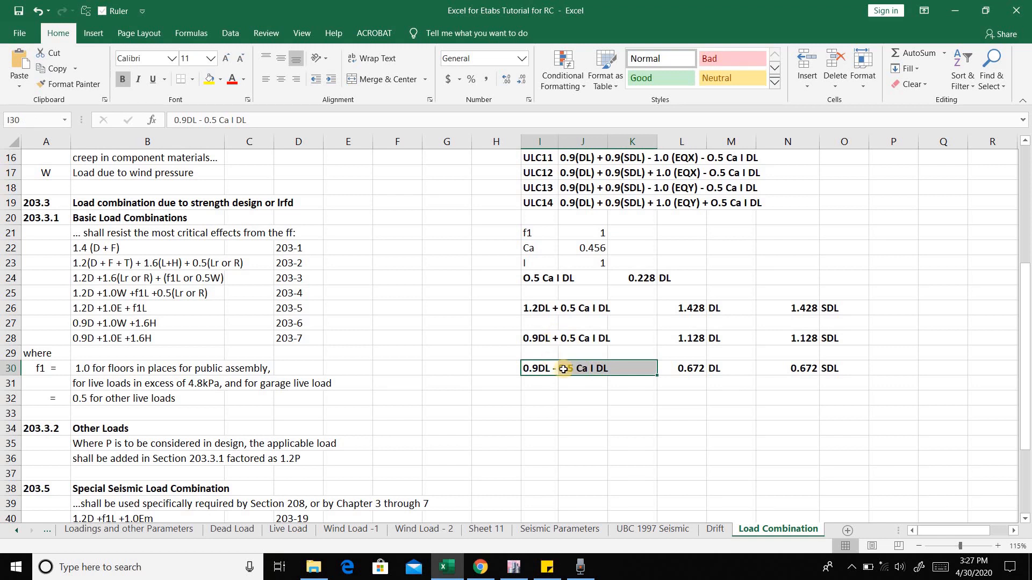
left_click(685, 368)
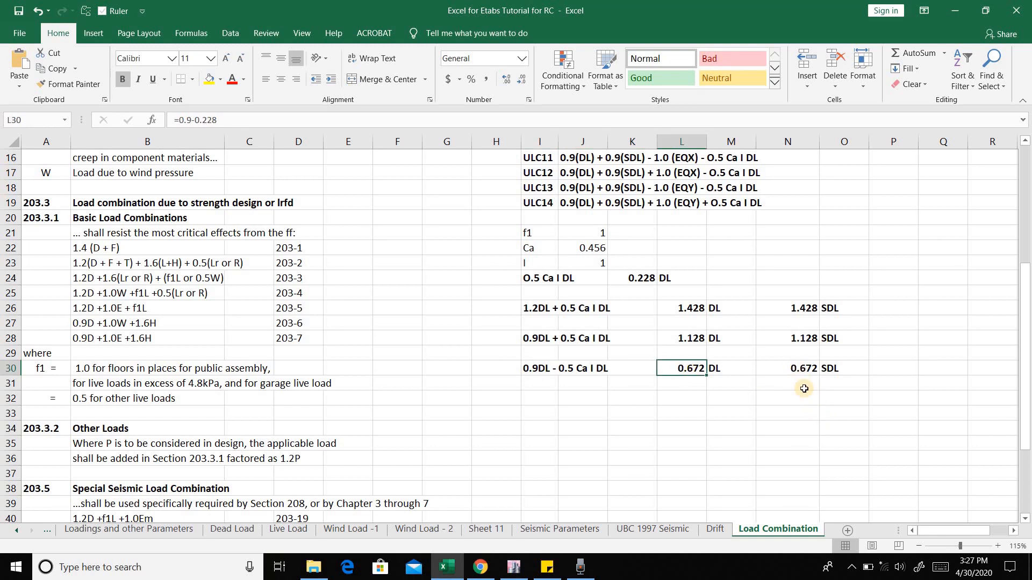
scroll(804, 389, "up", 5)
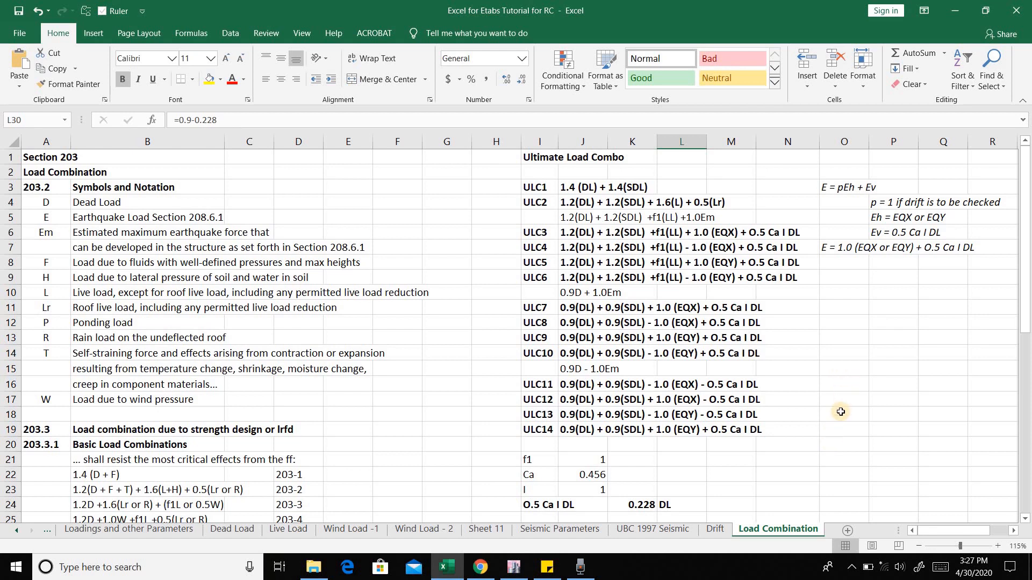
scroll(841, 412, "down", 4)
scroll(835, 323, "up", 4)
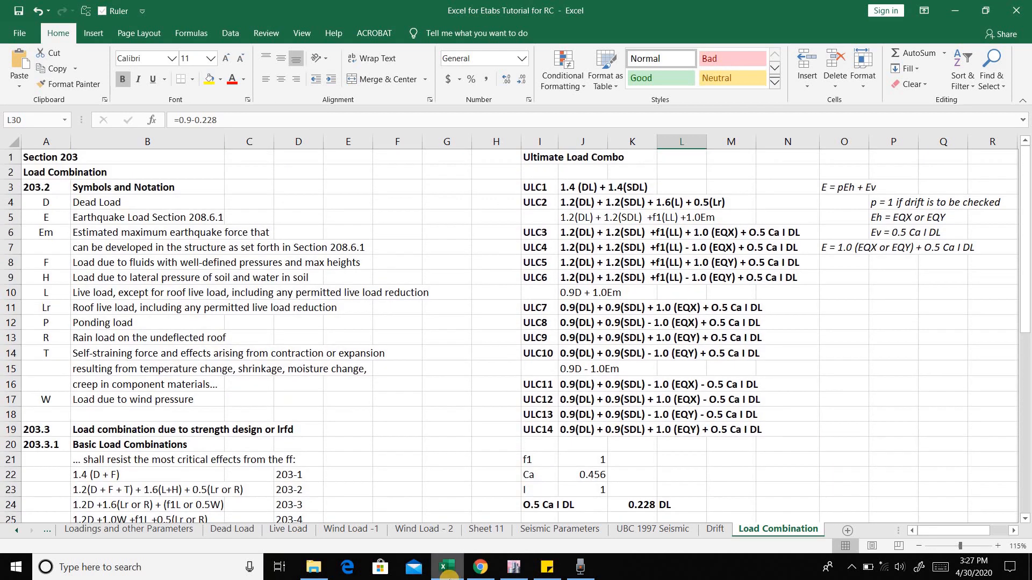
Step: Switch to ETABS and start a new load combination named ULC1
left_click(508, 566)
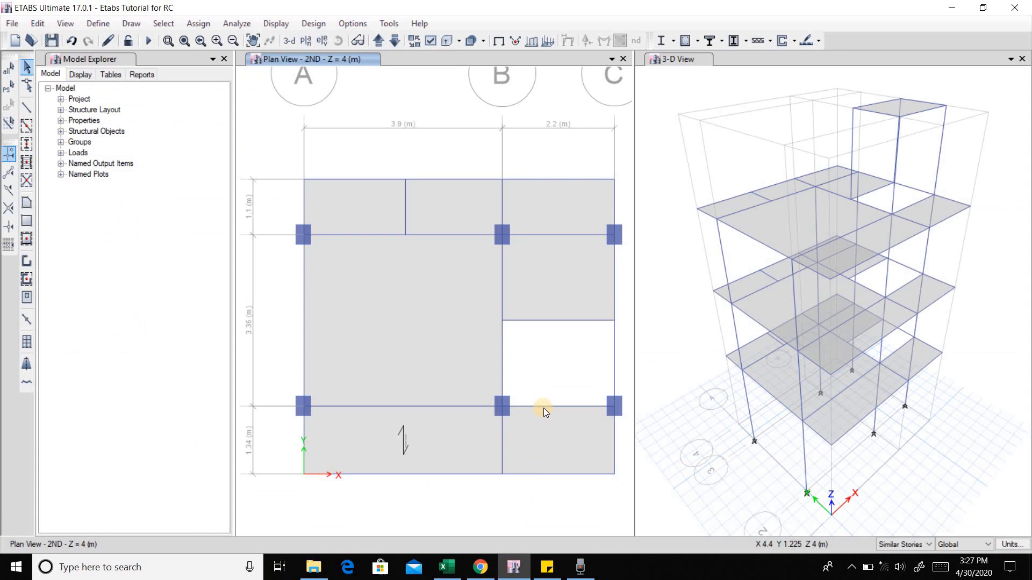
left_click(98, 23)
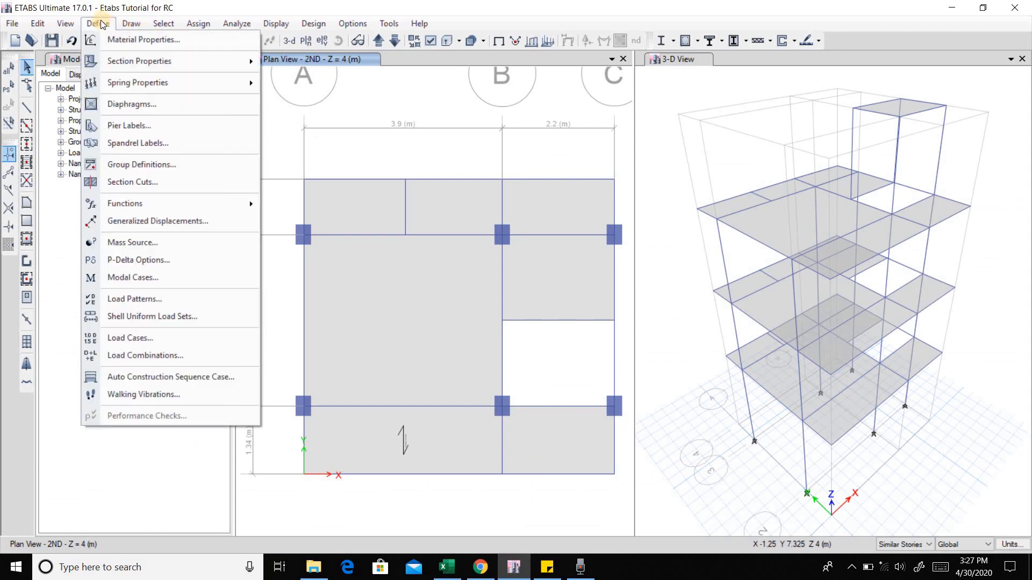
left_click(121, 357)
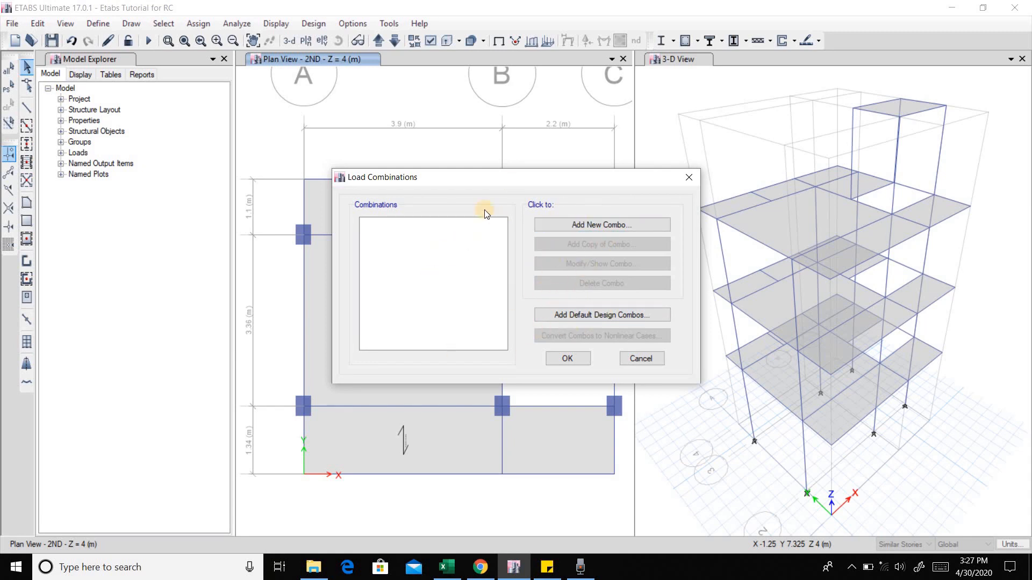
left_click(572, 230)
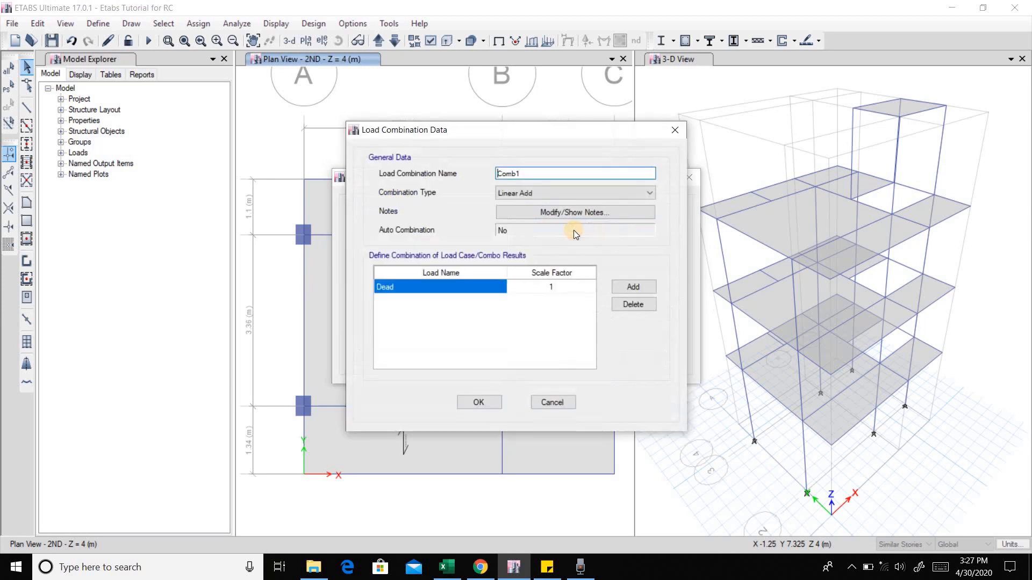
double_click(509, 173)
type("ULC1")
Step: Check the ULC1 expression in the Excel sheet and set the Dead load's scale factor to 1.4 in ETABS
left_click(446, 566)
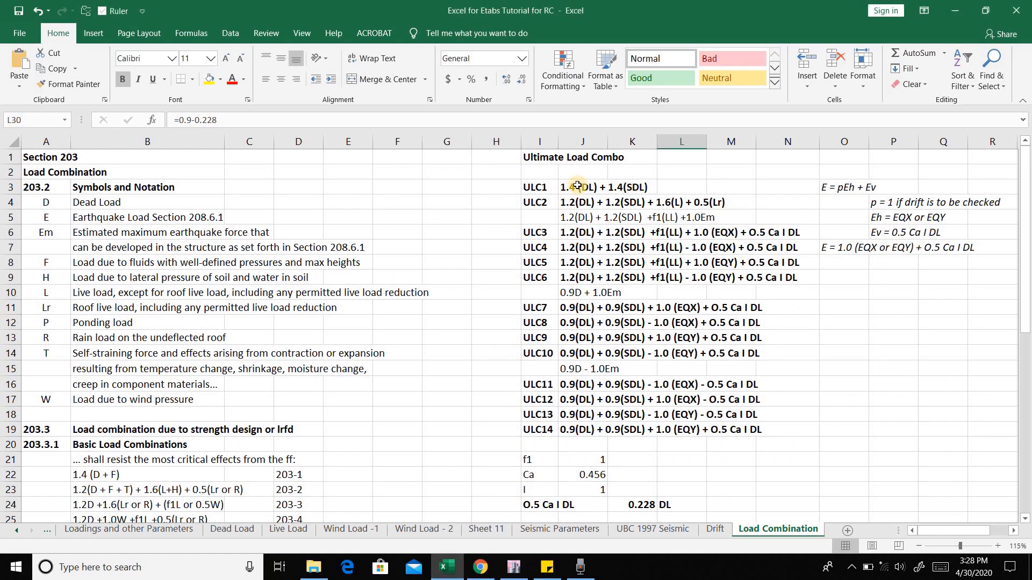
left_click(513, 567)
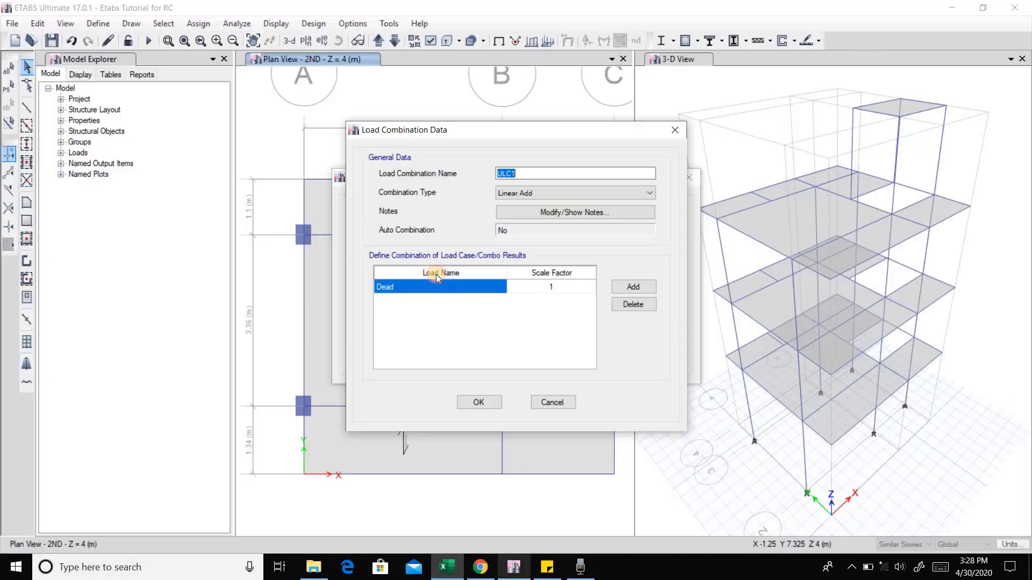
left_click(500, 285)
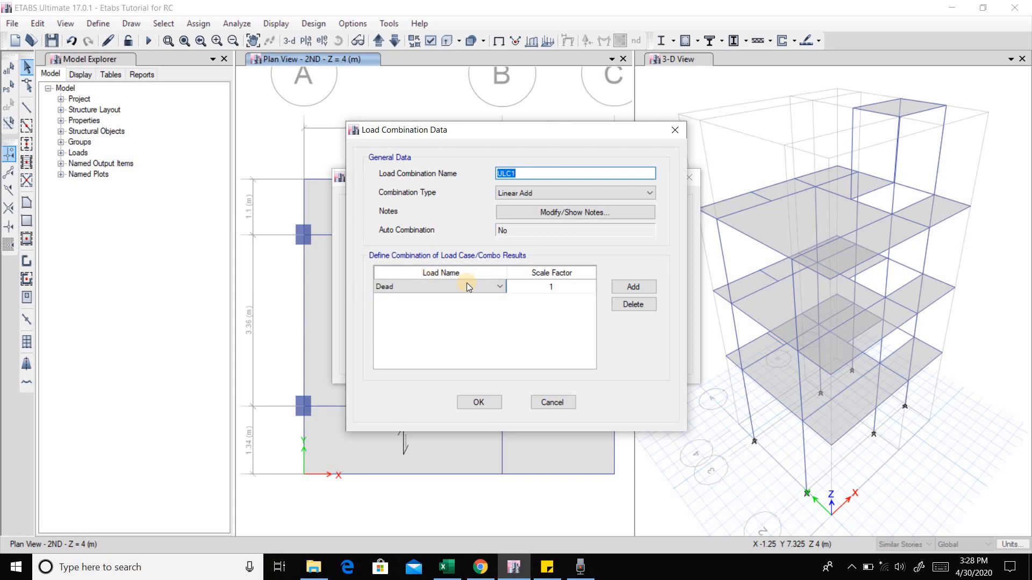
left_click(501, 285)
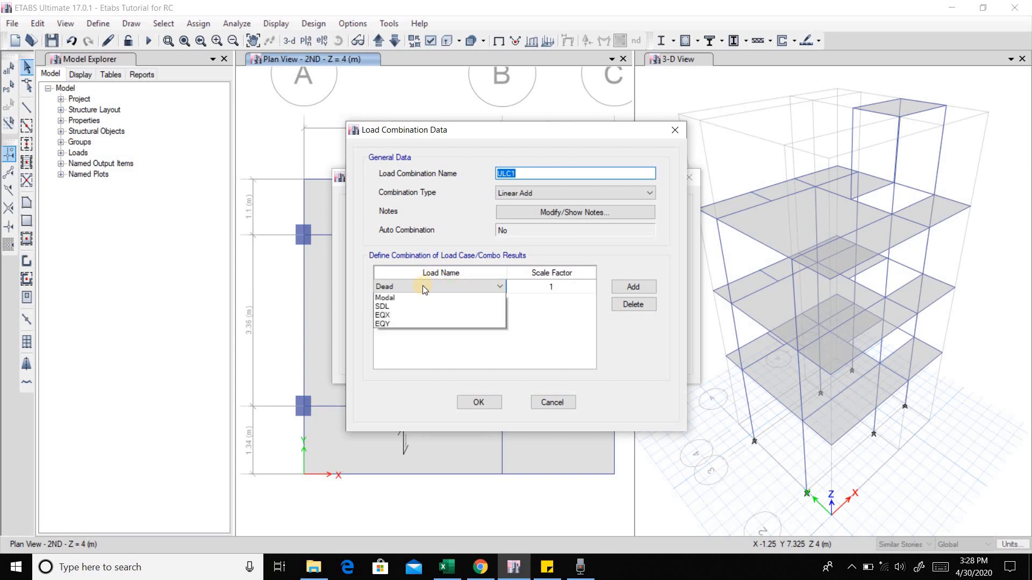
left_click(482, 297)
left_click(545, 286)
left_click(553, 285)
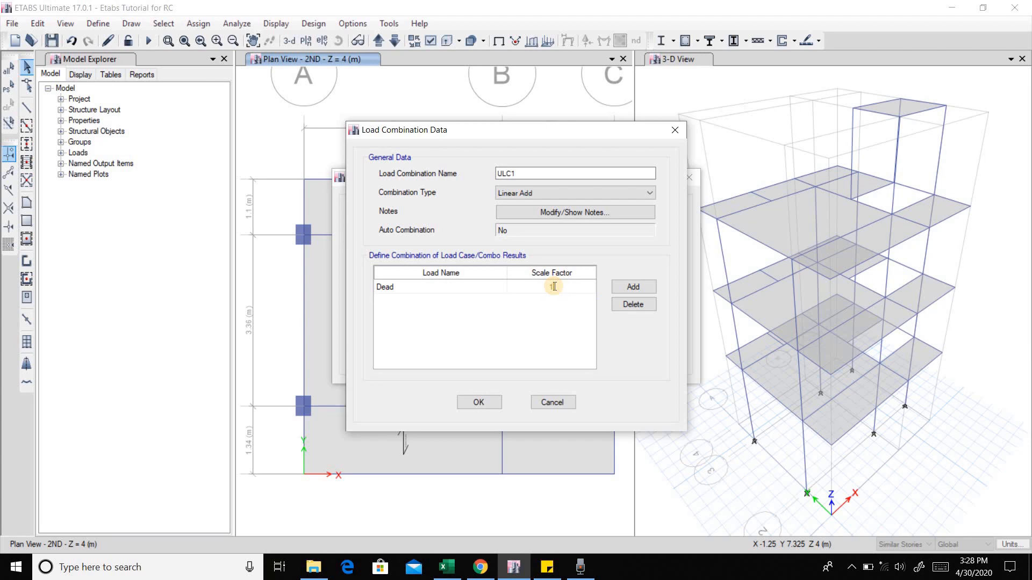
type(".4")
left_click(438, 576)
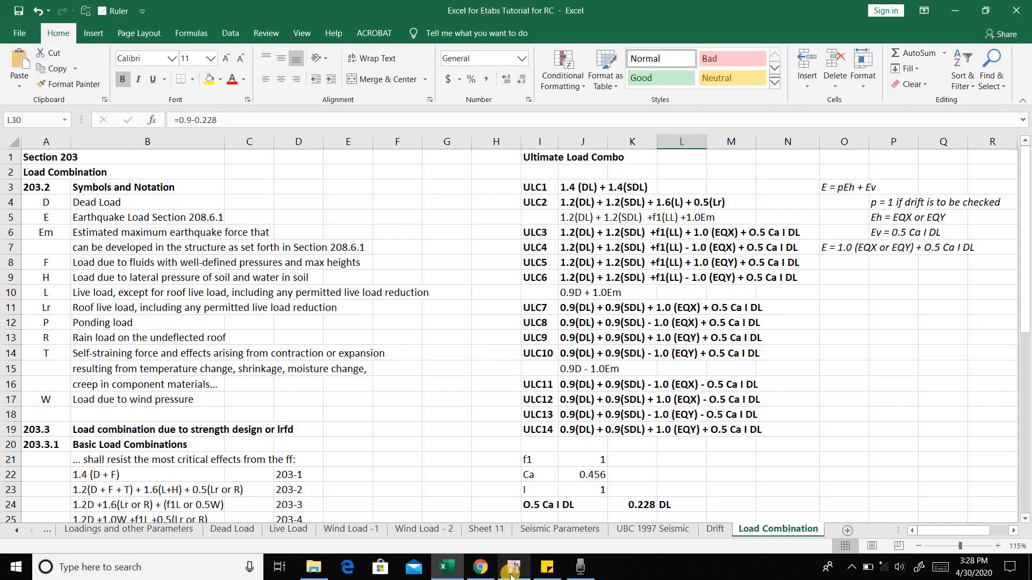
mouse_move(511, 574)
left_click(513, 505)
left_click(480, 290)
left_click(500, 287)
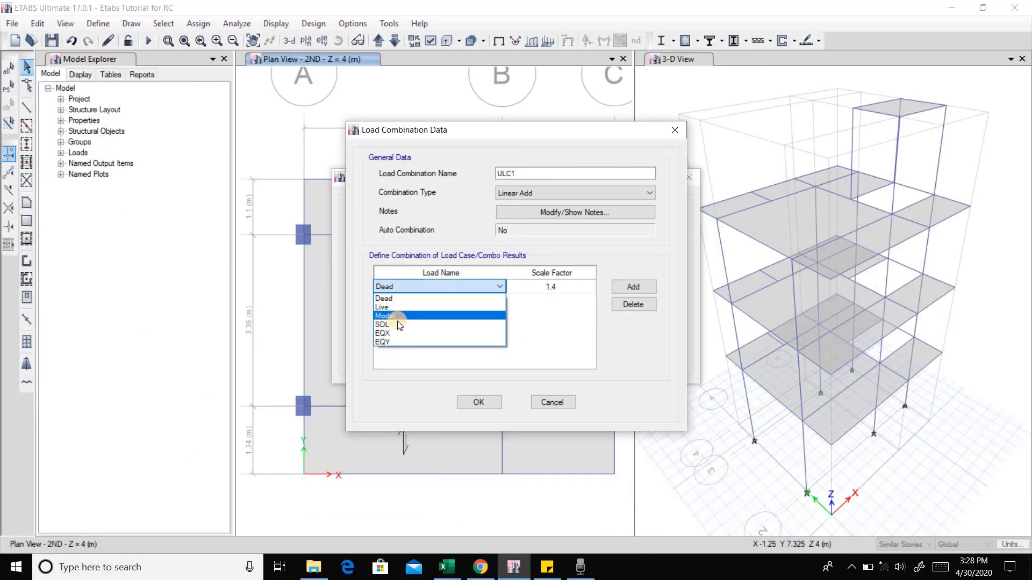
left_click(398, 324)
left_click(523, 290)
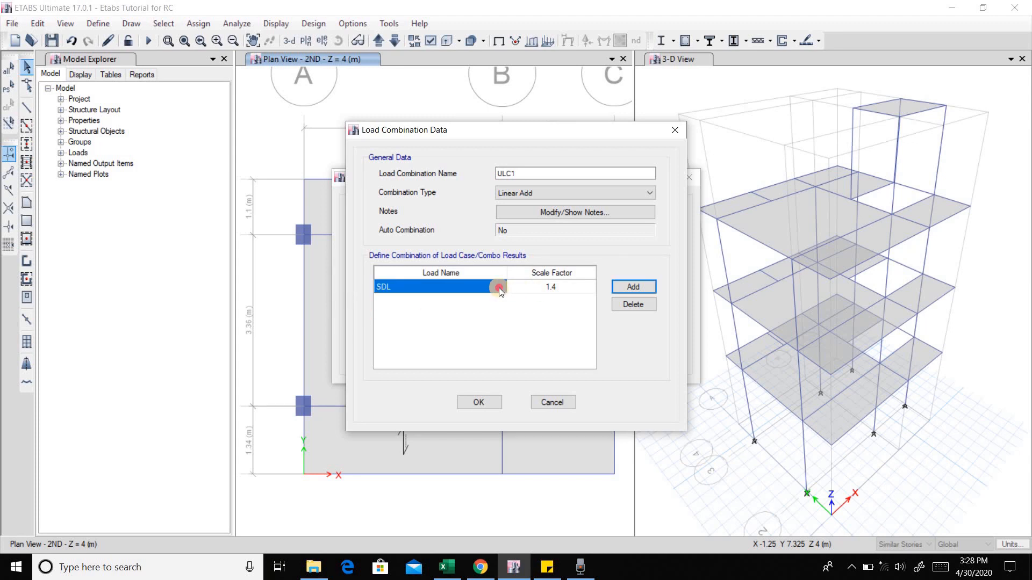
left_click(500, 290)
left_click(500, 286)
left_click(401, 298)
Step: Add SDL as a second load in ULC1 with a scale factor of 1.4
left_click(631, 287)
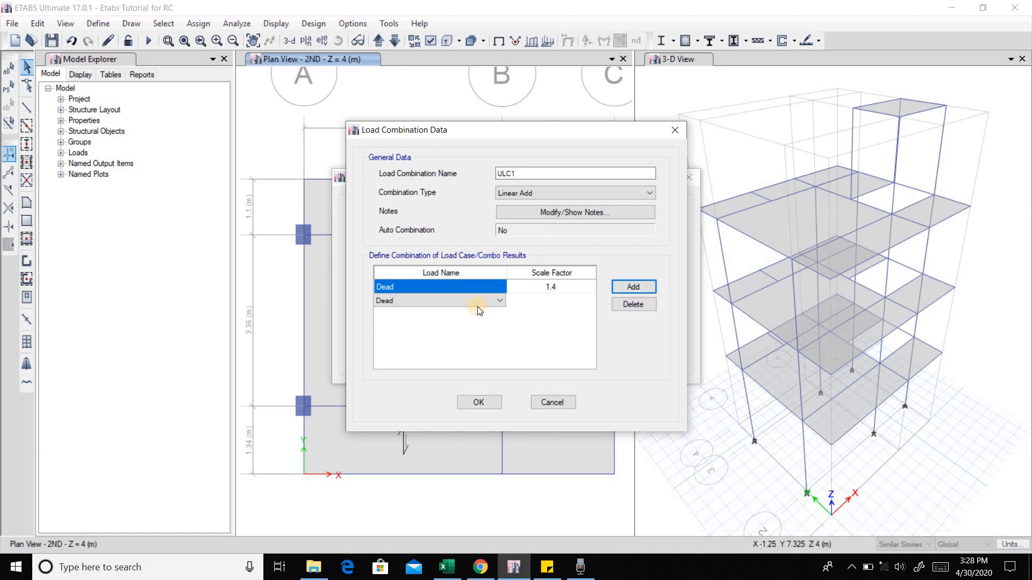
left_click(499, 300)
left_click(500, 300)
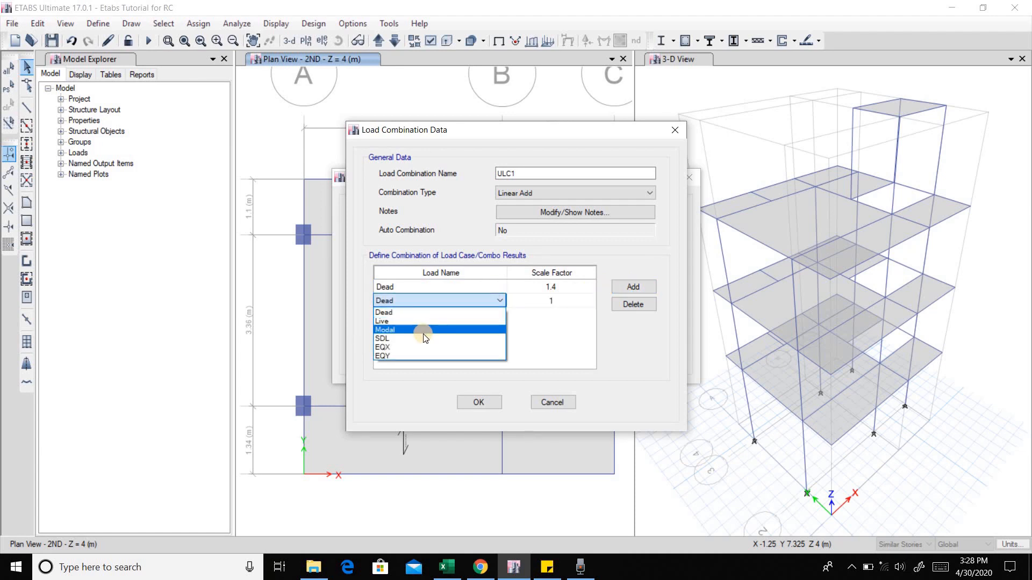
left_click(423, 336)
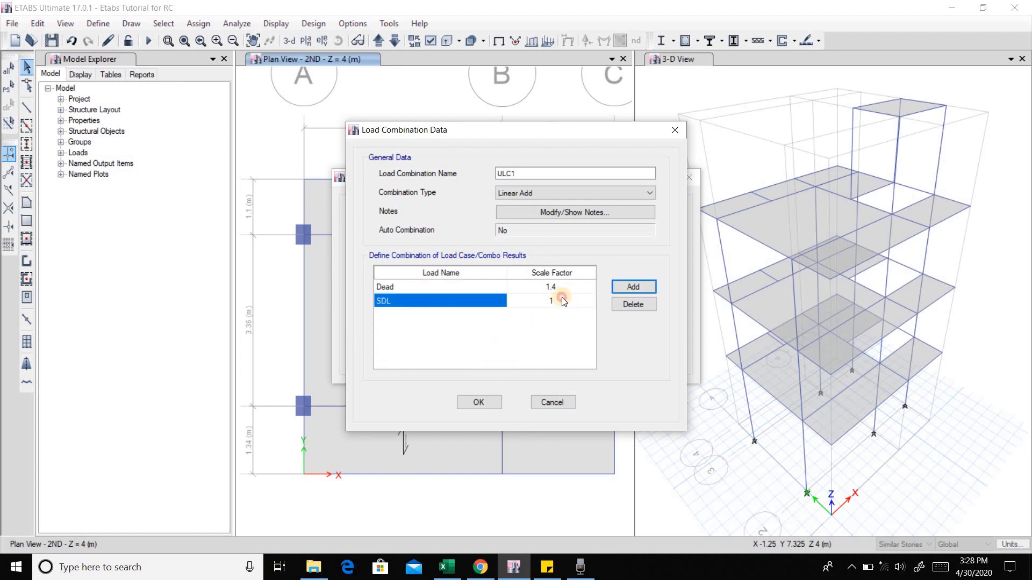
left_click(561, 299)
left_click(561, 301)
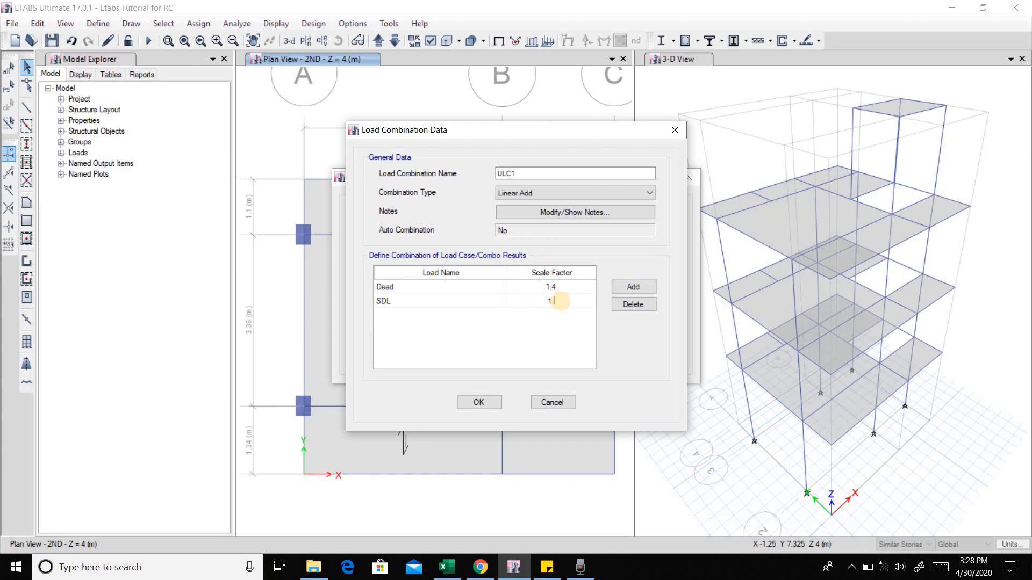
left_click(633, 287)
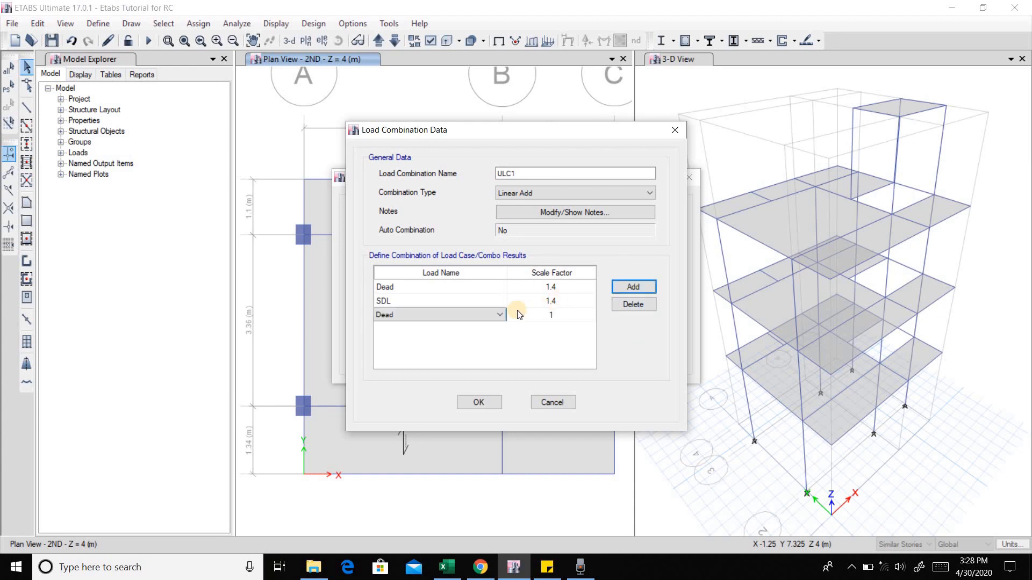
left_click(481, 313)
left_click(546, 315)
left_click(549, 315)
left_click(497, 315)
left_click(633, 304)
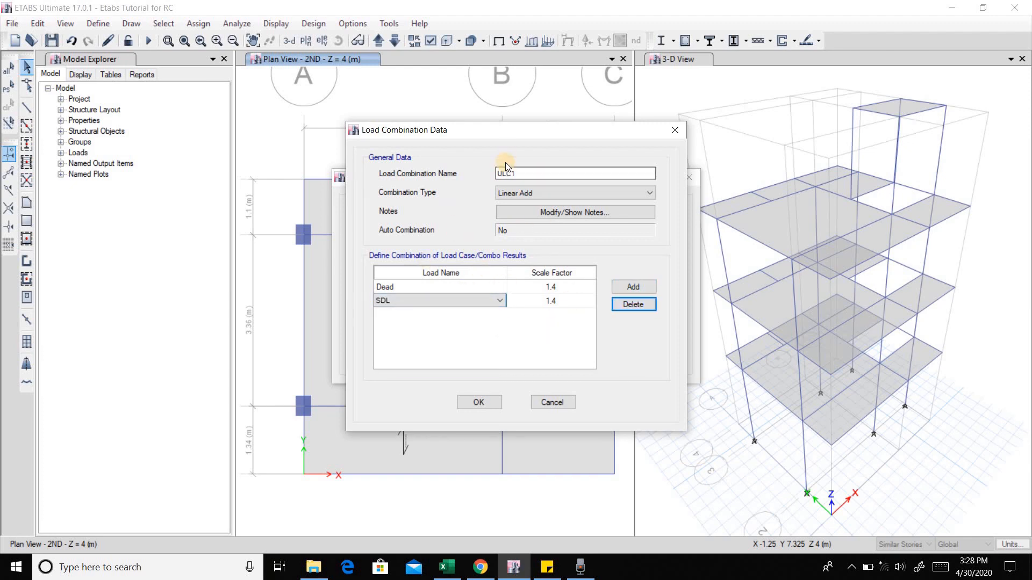
Step: Accept the ULC1 combination and reopen it to check its load entries
left_click(477, 402)
double_click(419, 223)
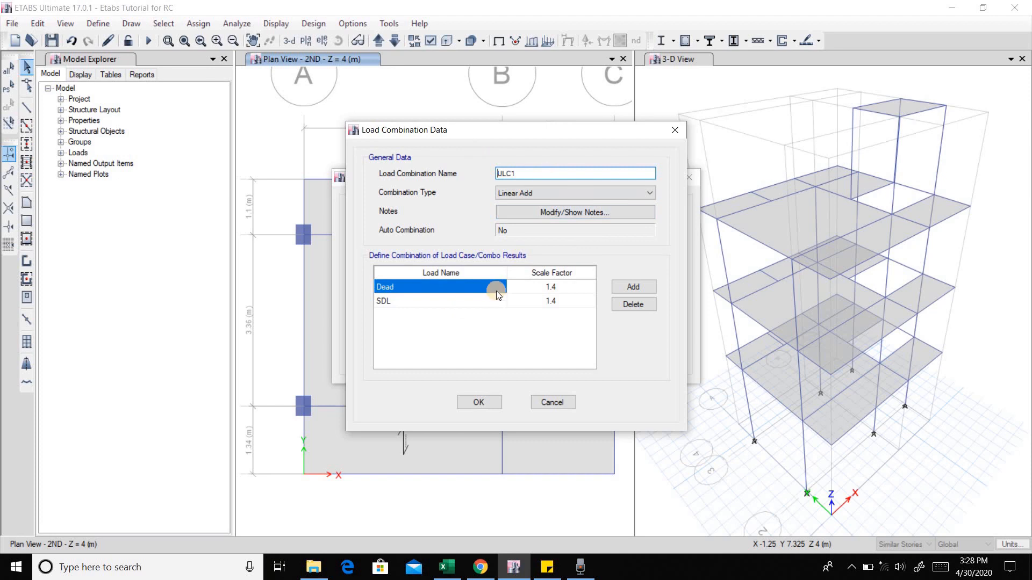
left_click(490, 403)
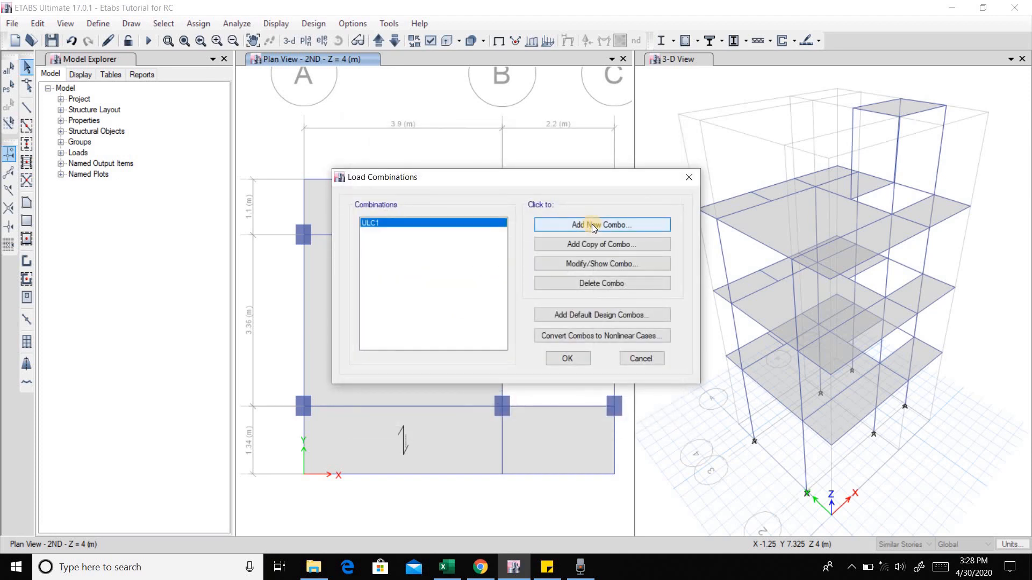
Step: Start a new load combination named ULC2 and look up its expression in the Excel sheet
left_click(591, 224)
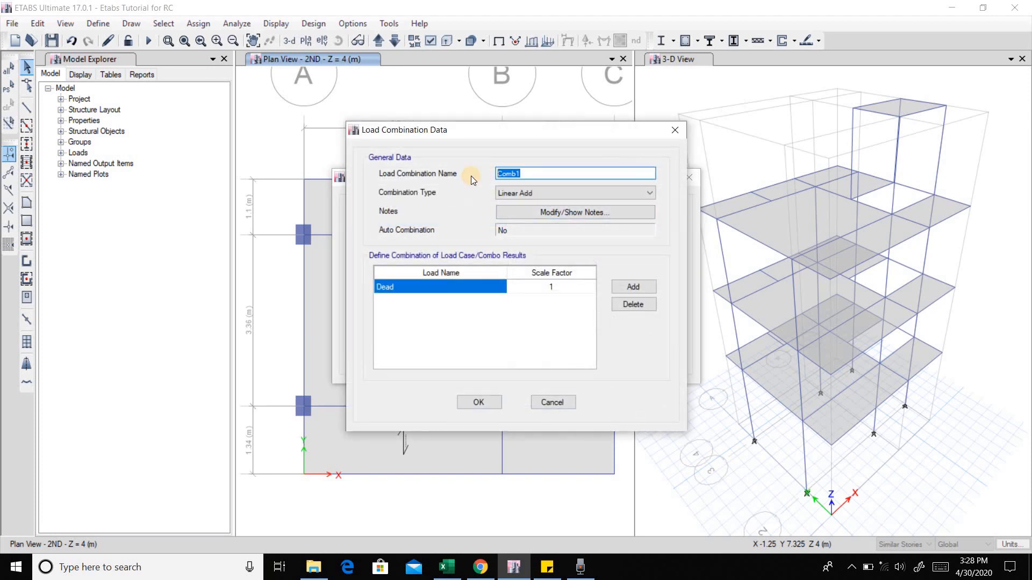
type("ULC2")
key("alt+Tab")
left_click(583, 202)
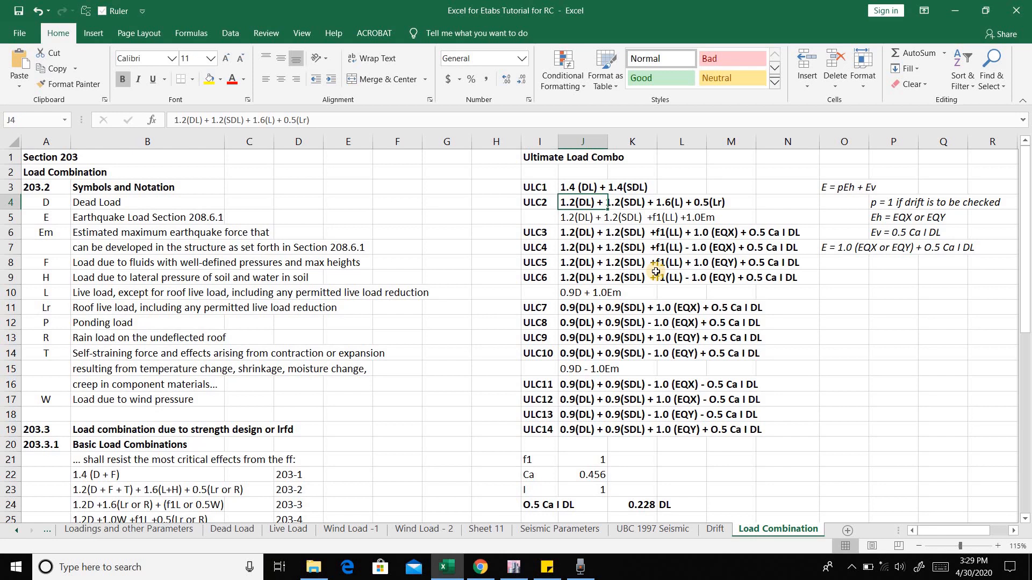
key("alt+Tab")
Step: Set the Dead load in ULC2 to a scale factor of 1.2
left_click(501, 287)
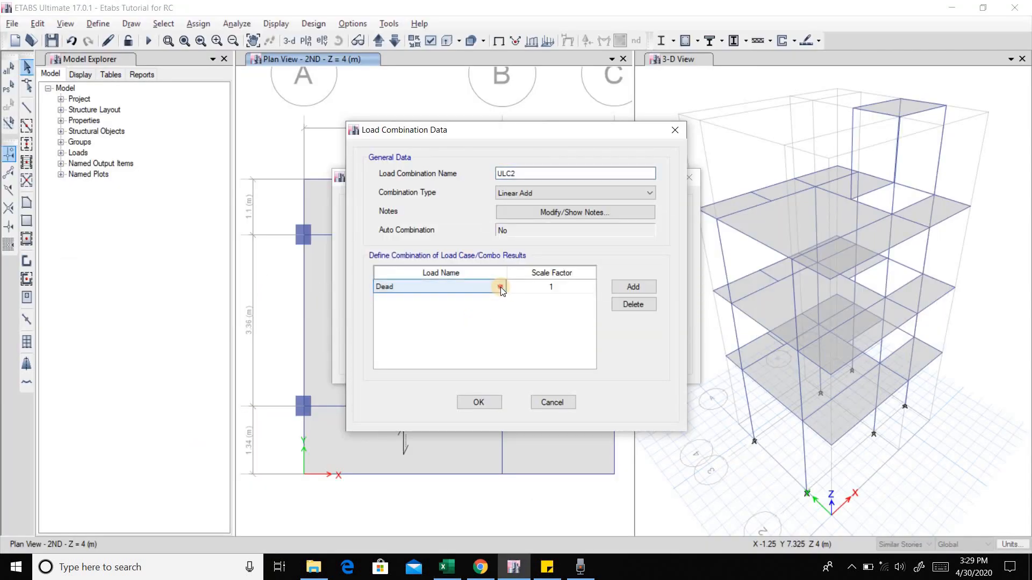
left_click(501, 287)
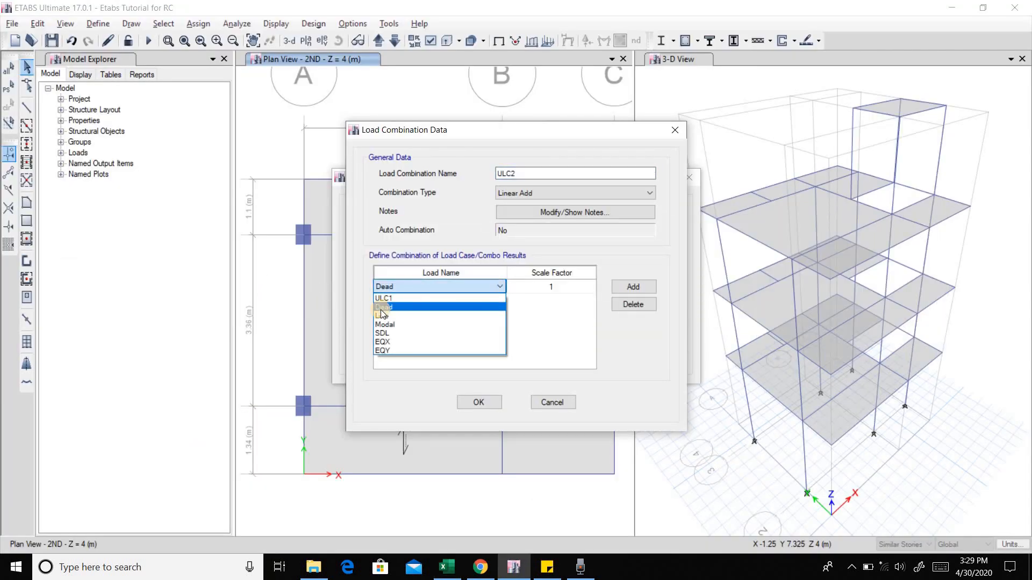
left_click(399, 308)
left_click(555, 286)
left_click(555, 285)
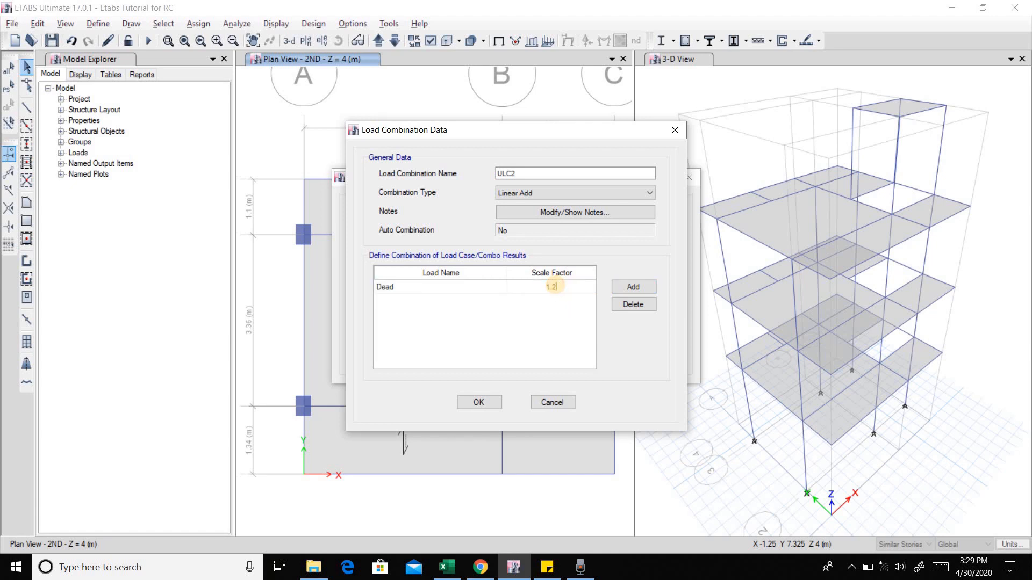
Step: Add SDL as a second load in ULC2 with a scale factor of 1.2
left_click(649, 288)
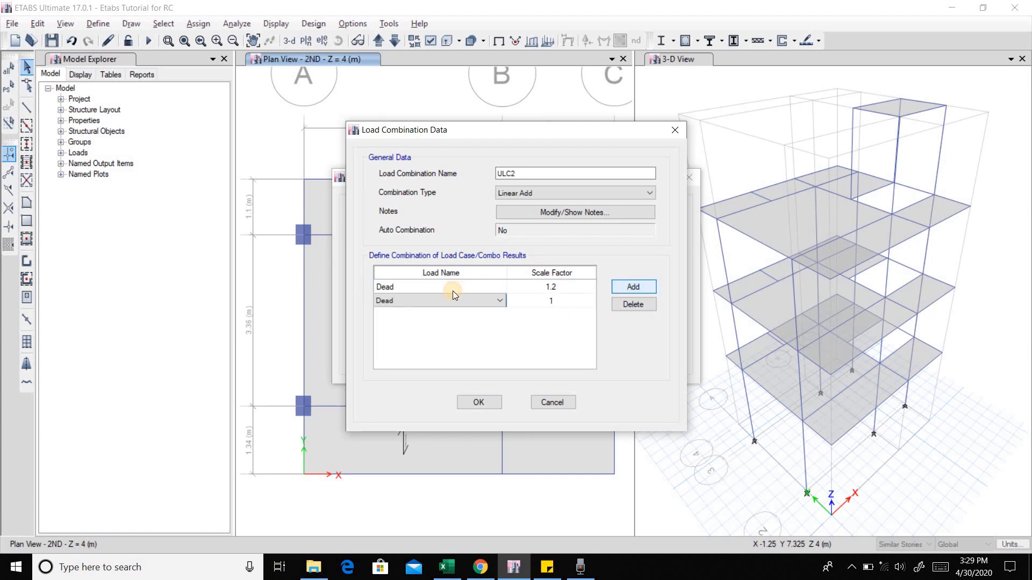
left_click(499, 301)
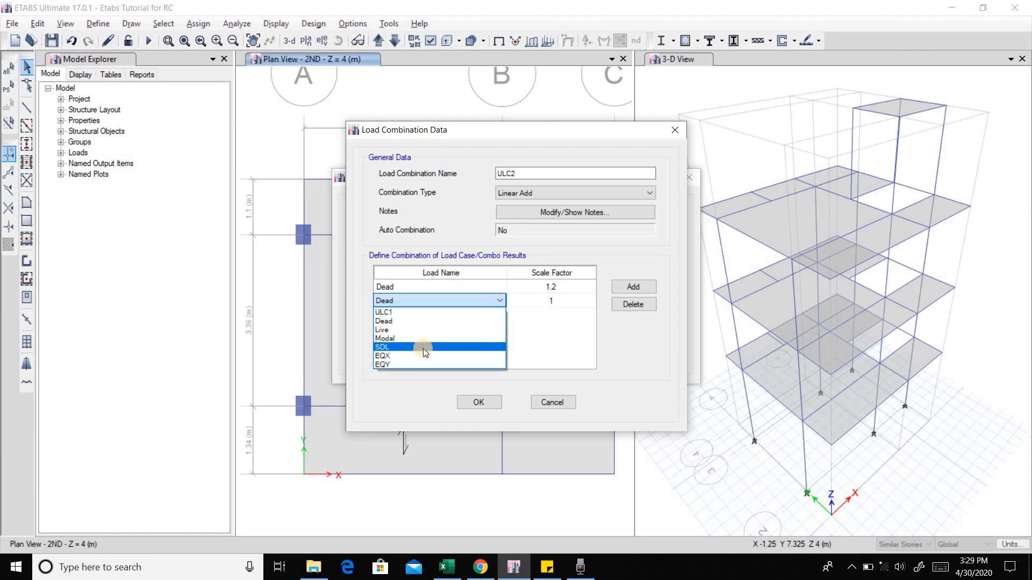
left_click(437, 346)
left_click(569, 300)
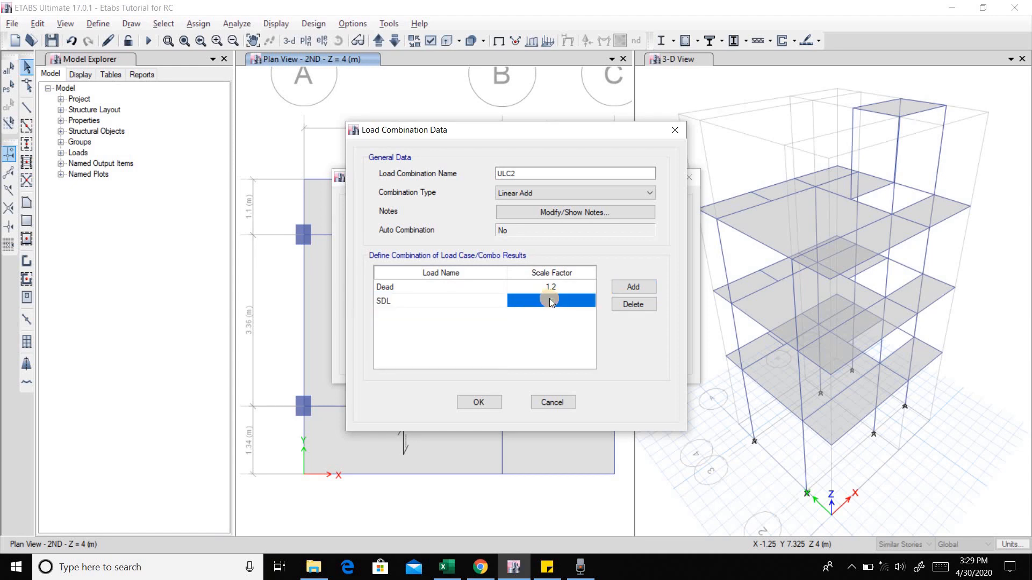
left_click(551, 301)
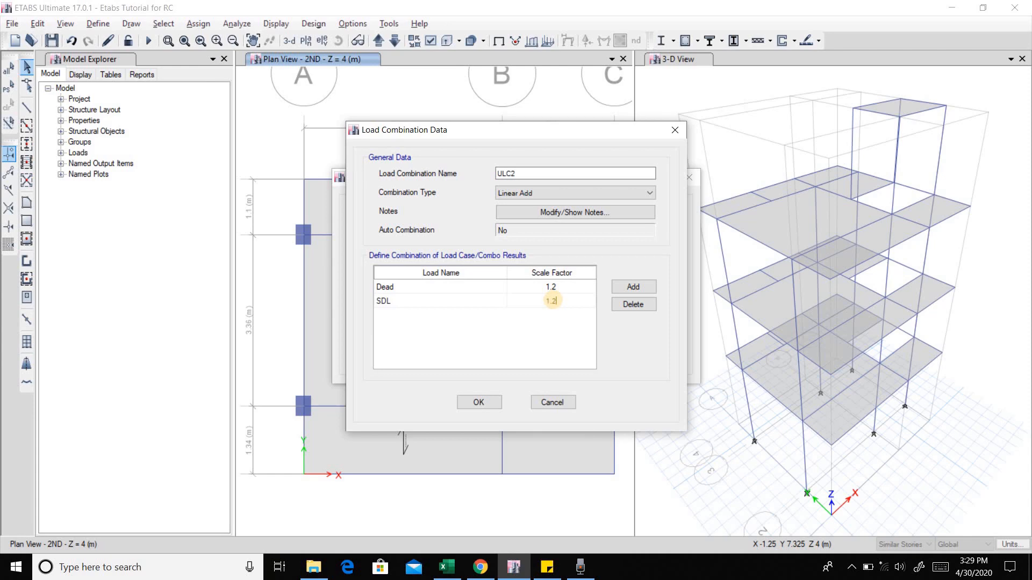
Step: Check the ULC2 expression in Excel, add Live with a scale factor of 1.6, and accept the combination
key("alt+Tab")
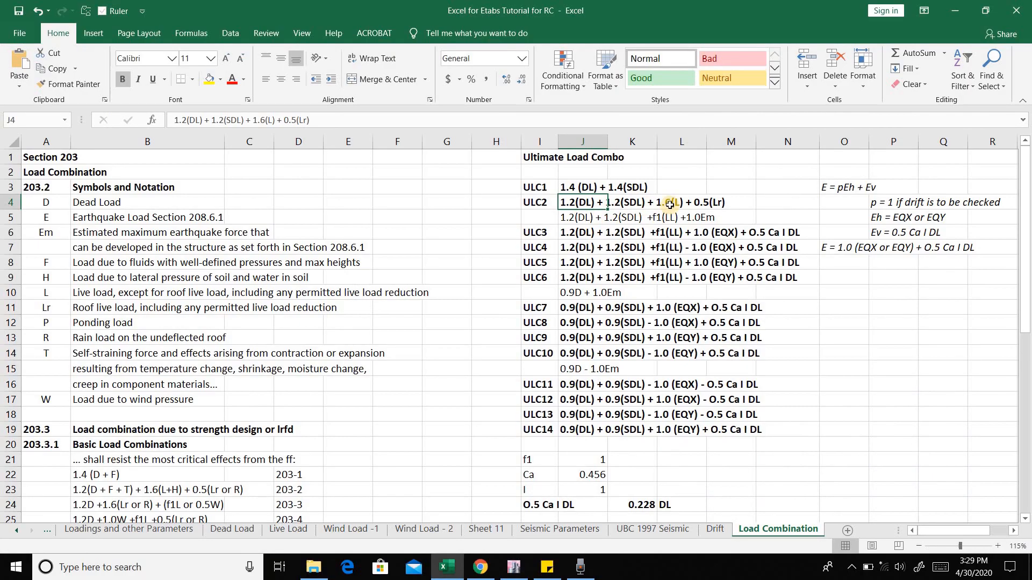
key("alt+Tab")
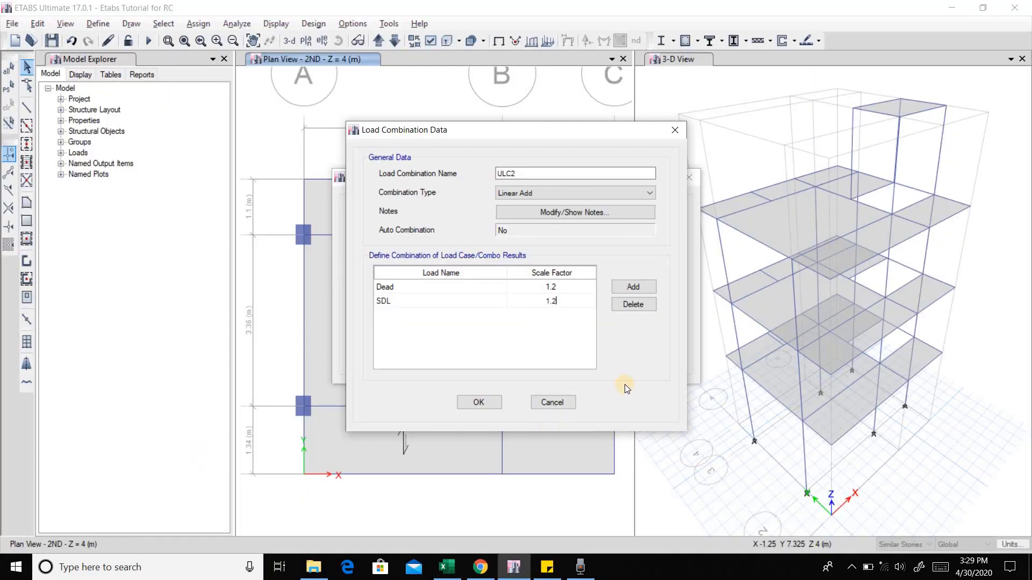
left_click(633, 288)
left_click(500, 315)
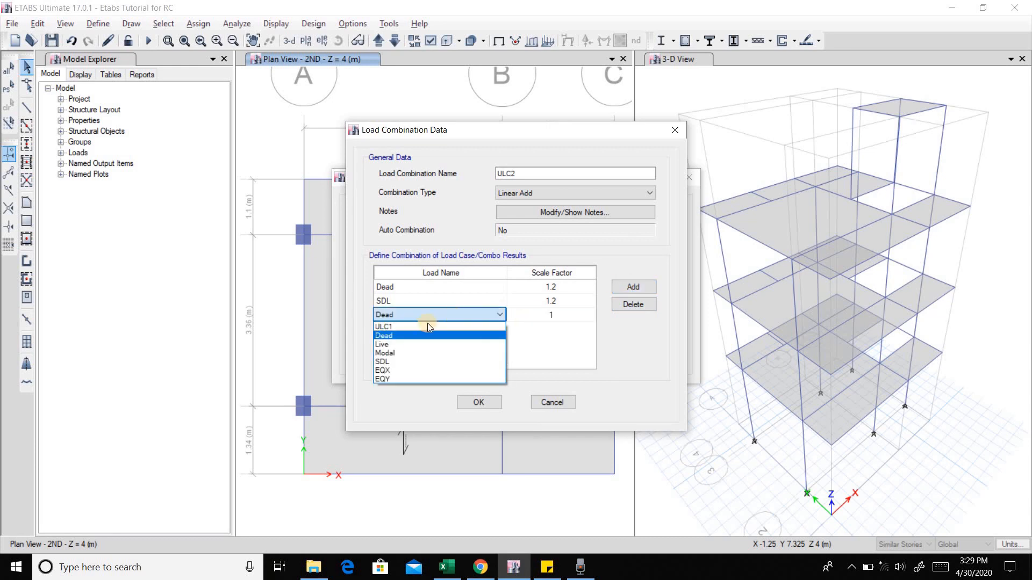
left_click(405, 343)
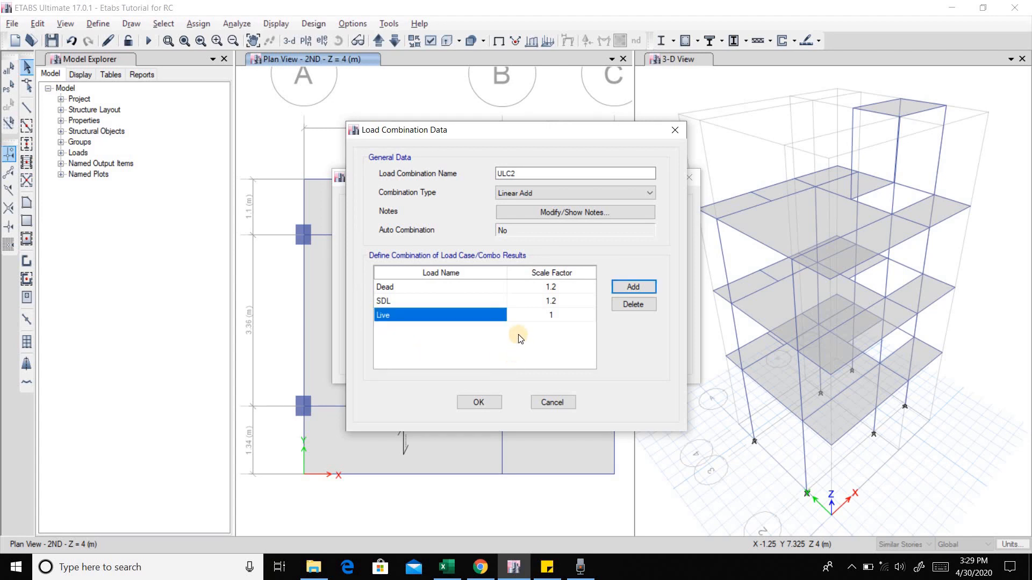
left_click(553, 314)
left_click(556, 314)
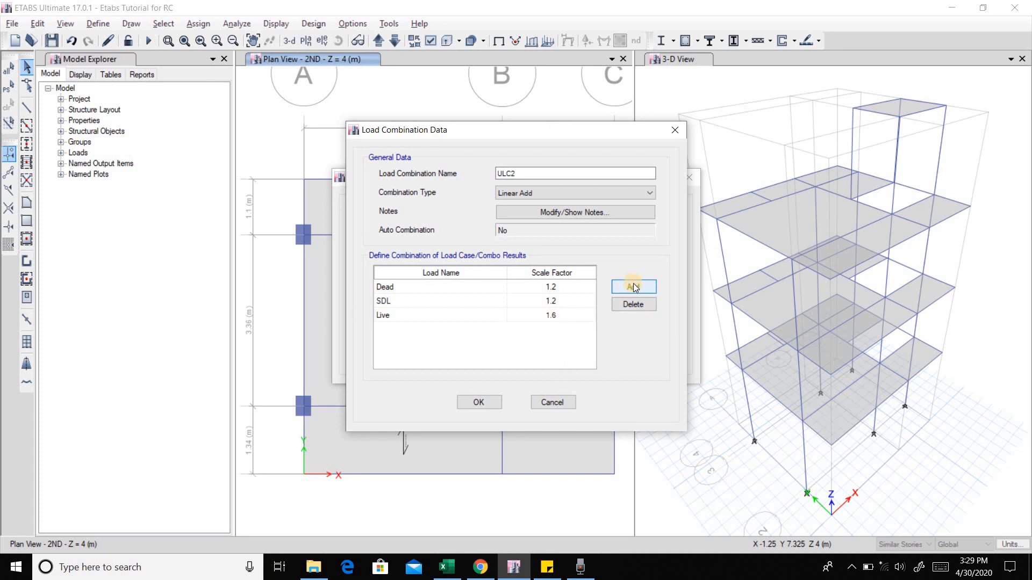
left_click(549, 354)
left_click(475, 408)
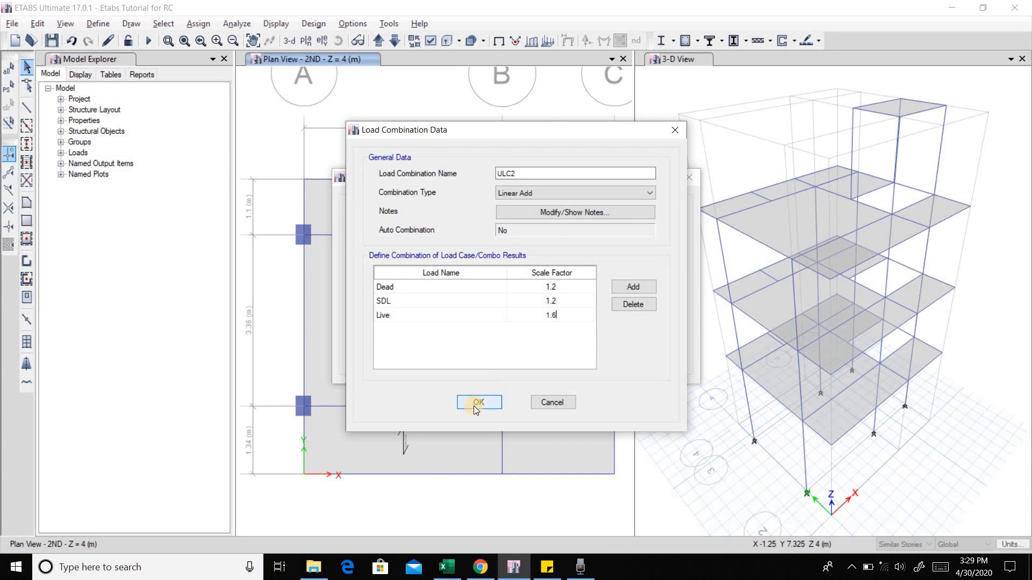
left_click(475, 404)
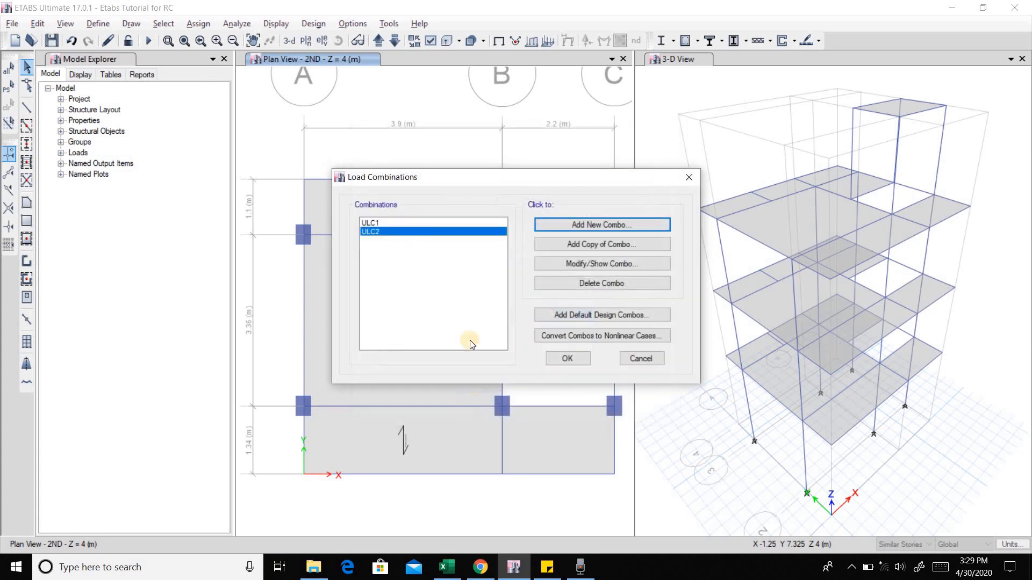
Step: Reopen the ULC2 combination to check its load names and scale factors
left_click(595, 225)
left_click(672, 131)
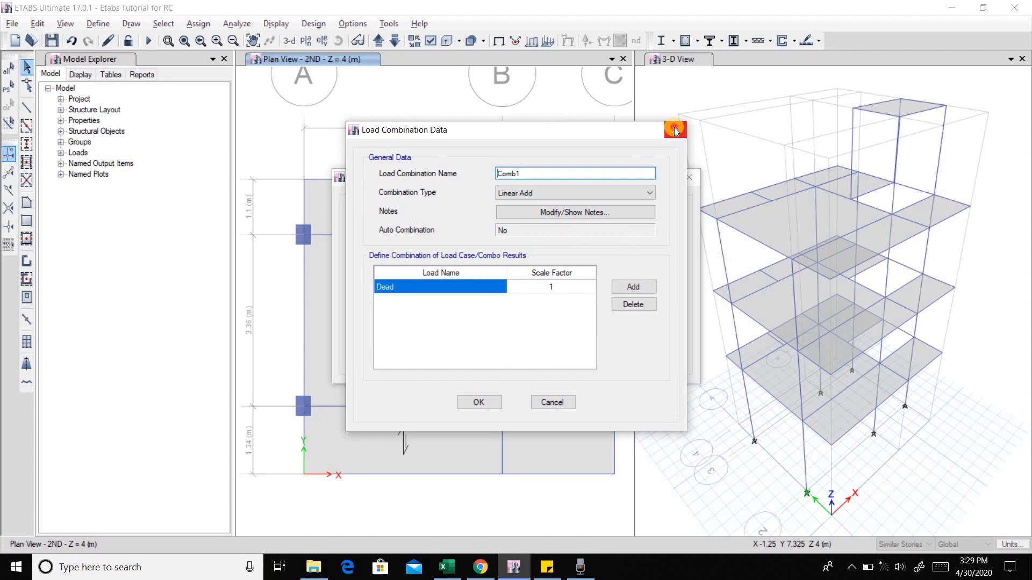
double_click(421, 229)
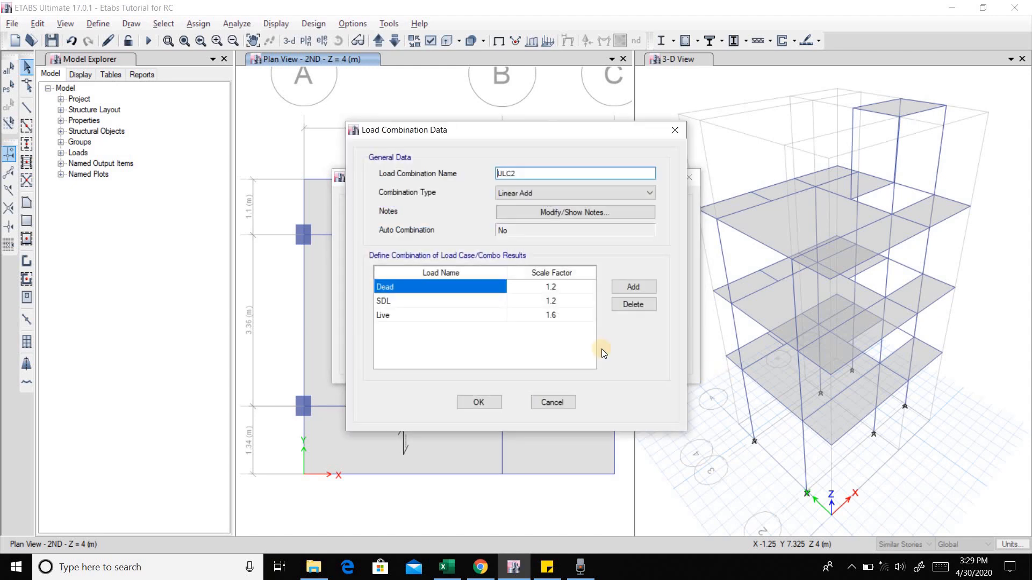
left_click(477, 403)
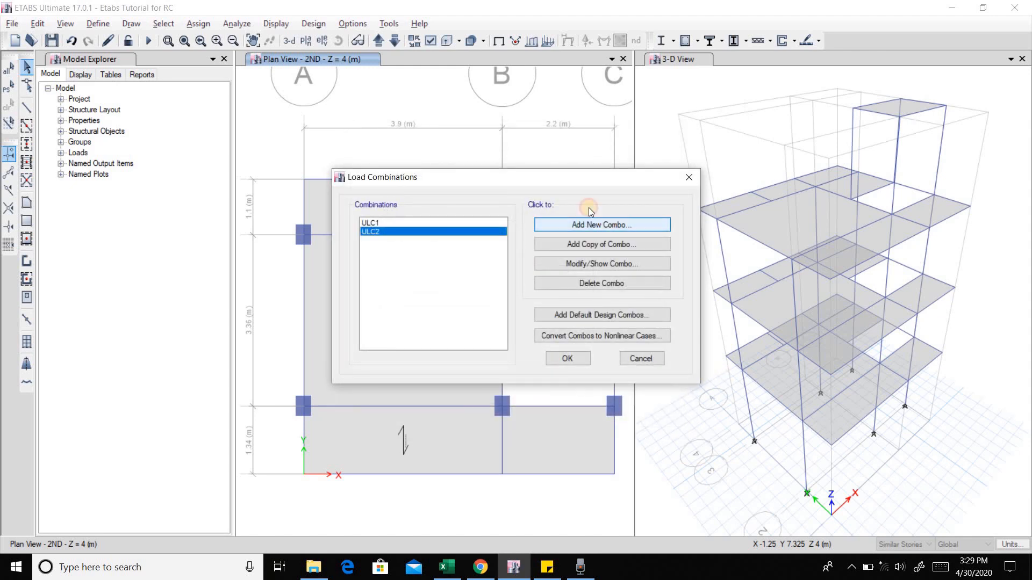
Step: Start a new load combination named ULC3
left_click(595, 224)
left_click_drag(538, 175, 449, 176)
type("ULC3")
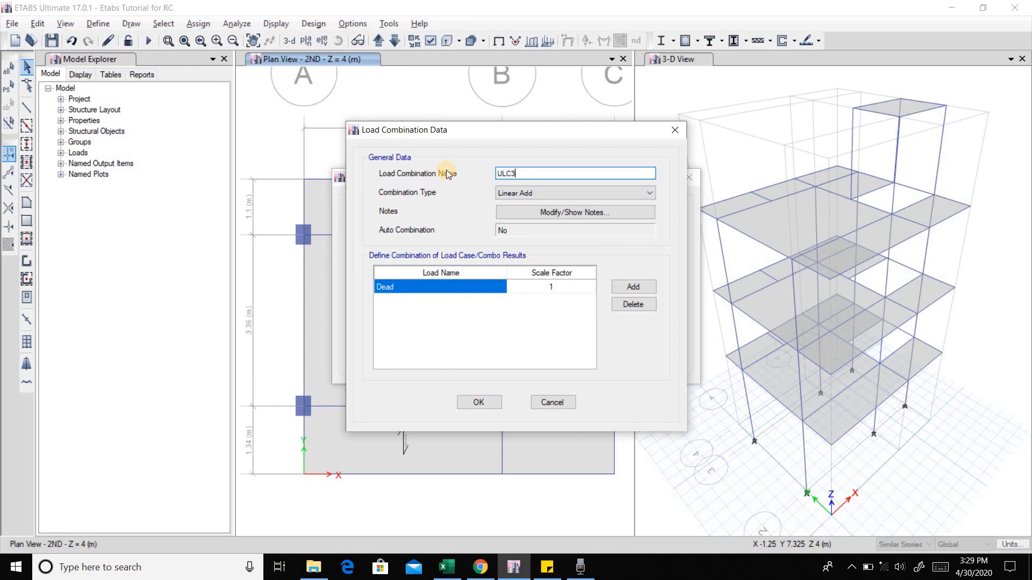
Step: Look up the ULC3 expression and combined dead load factor in Excel, and set Dead in ULC3 to 1.428
key("alt+Tab")
left_click_drag(538, 233, 728, 232)
left_click(579, 233)
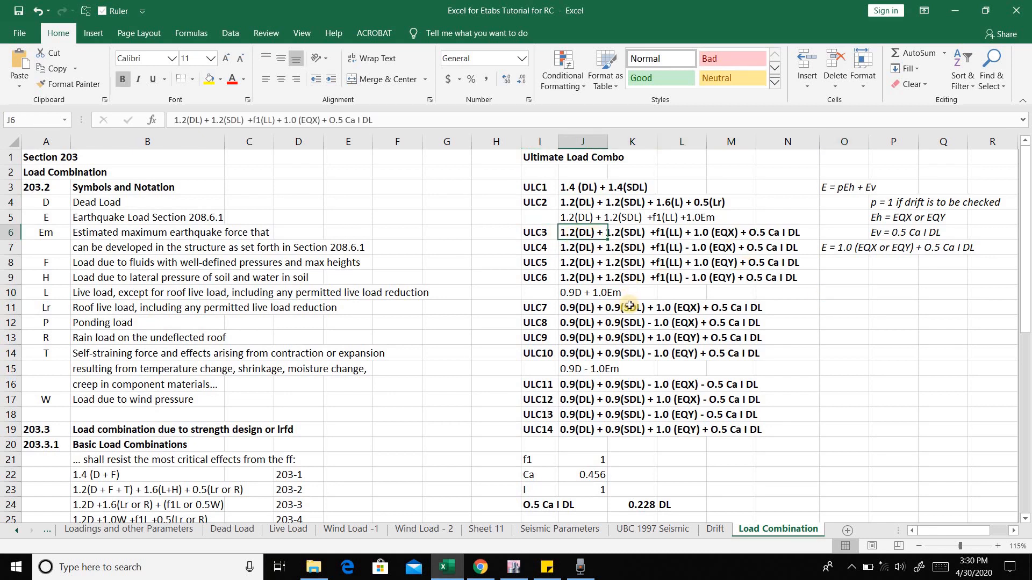
scroll(626, 306, "down", 2)
left_click(688, 445)
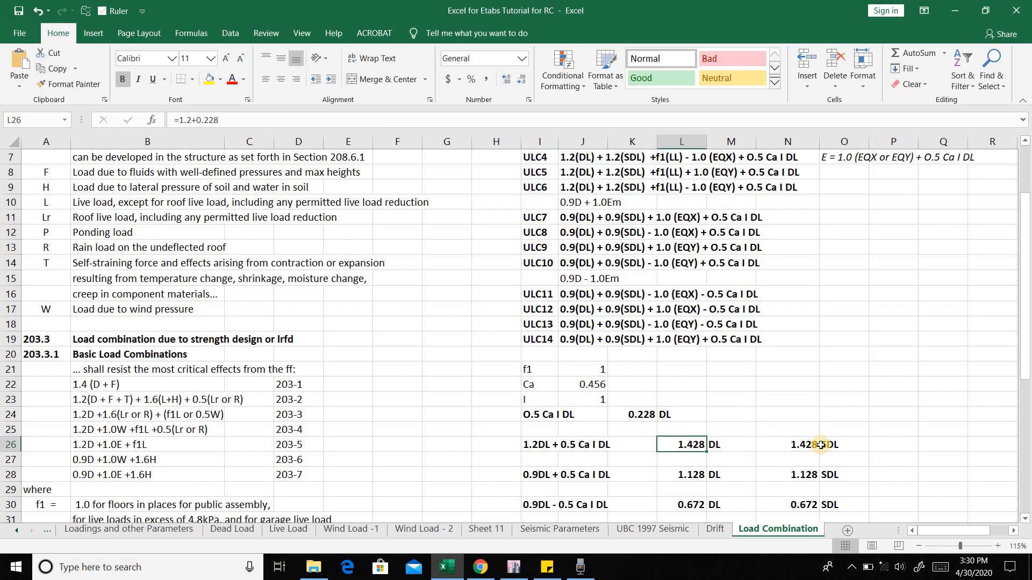
scroll(753, 427, "up", 2)
key("alt+Tab")
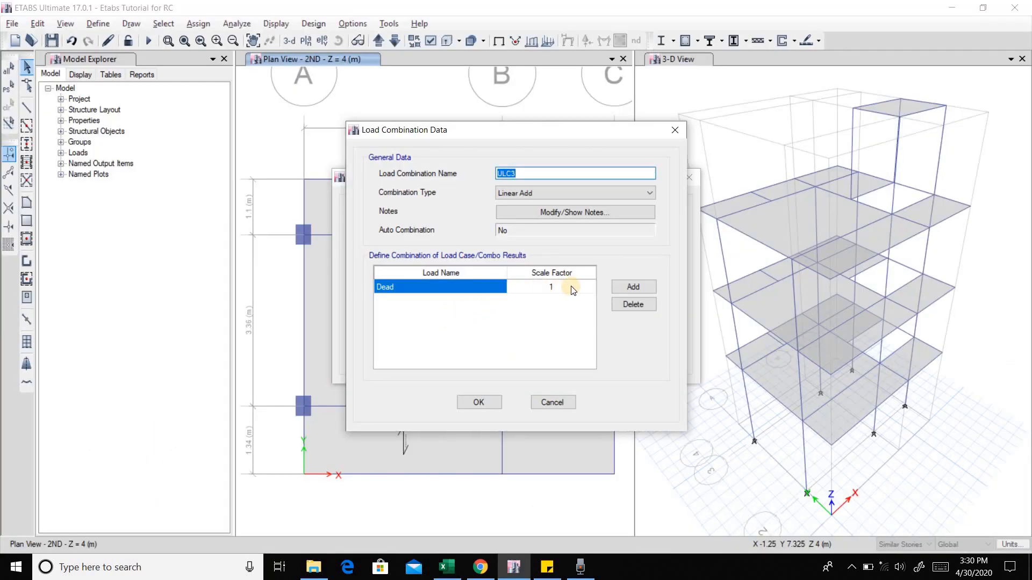
left_click(555, 286)
left_click(553, 286)
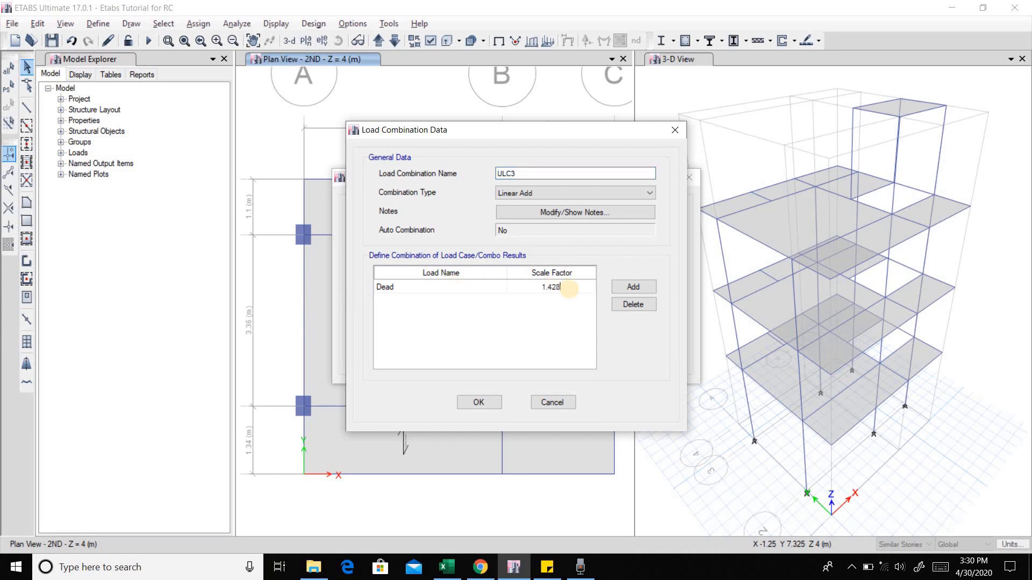
Step: Add SDL as a second load in ULC3 with a scale factor of 1.428
left_click(633, 286)
left_click(499, 297)
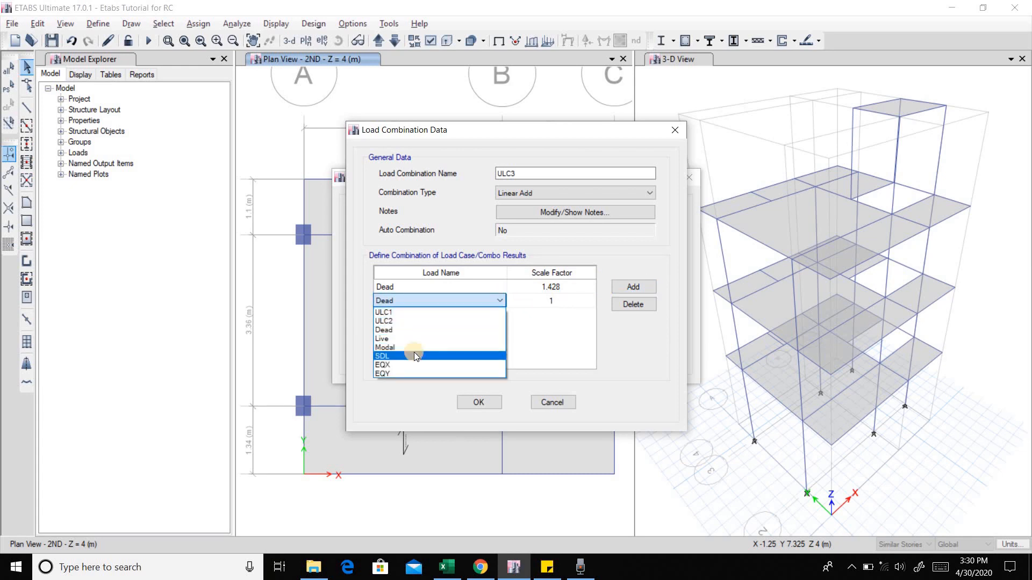
left_click(414, 355)
left_click(555, 302)
left_click(557, 302)
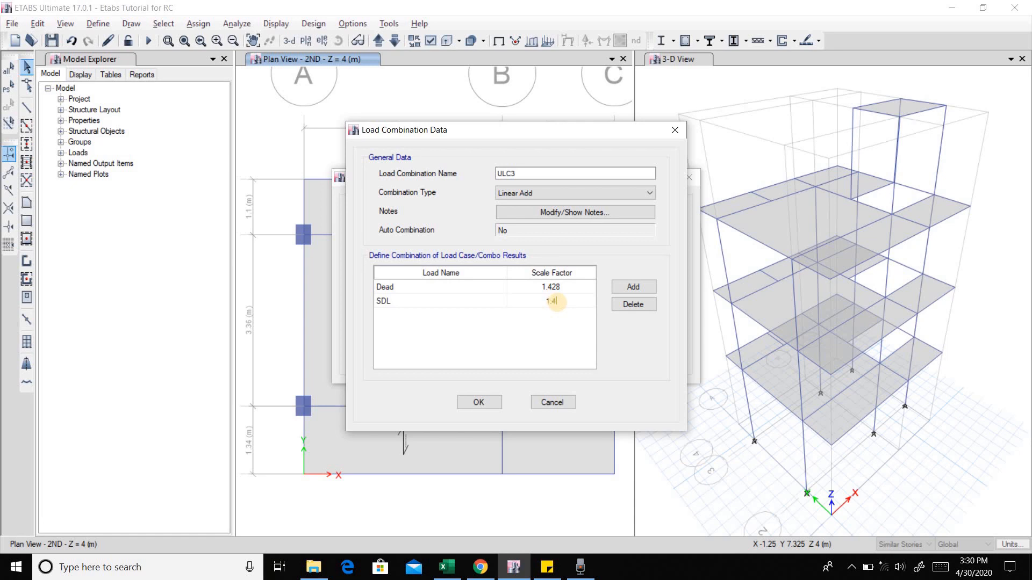
type(".428")
Step: Add Live as the third load in ULC3 with a scale factor of 1, checking the expression in Excel
left_click(629, 286)
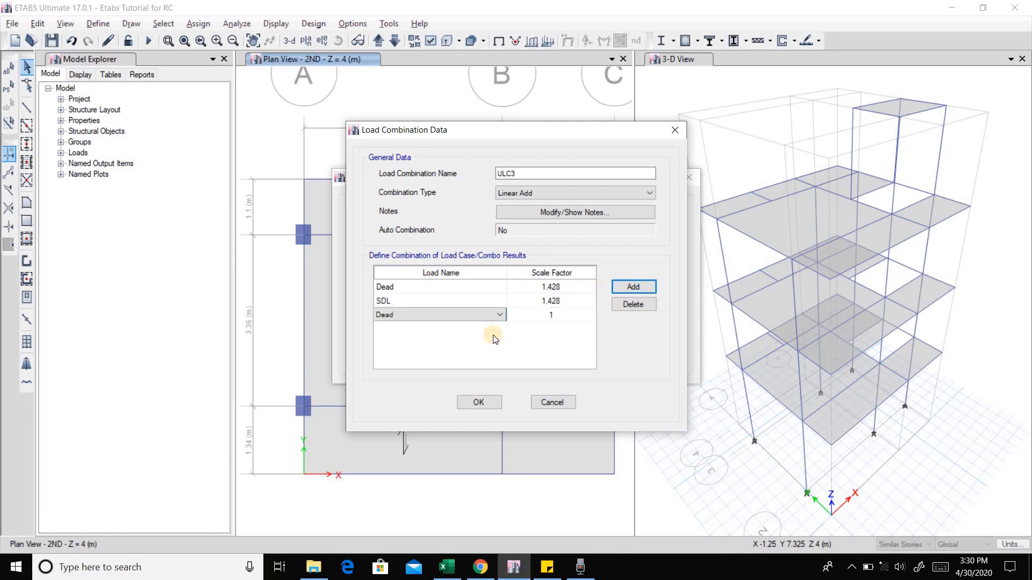
key("alt+Tab")
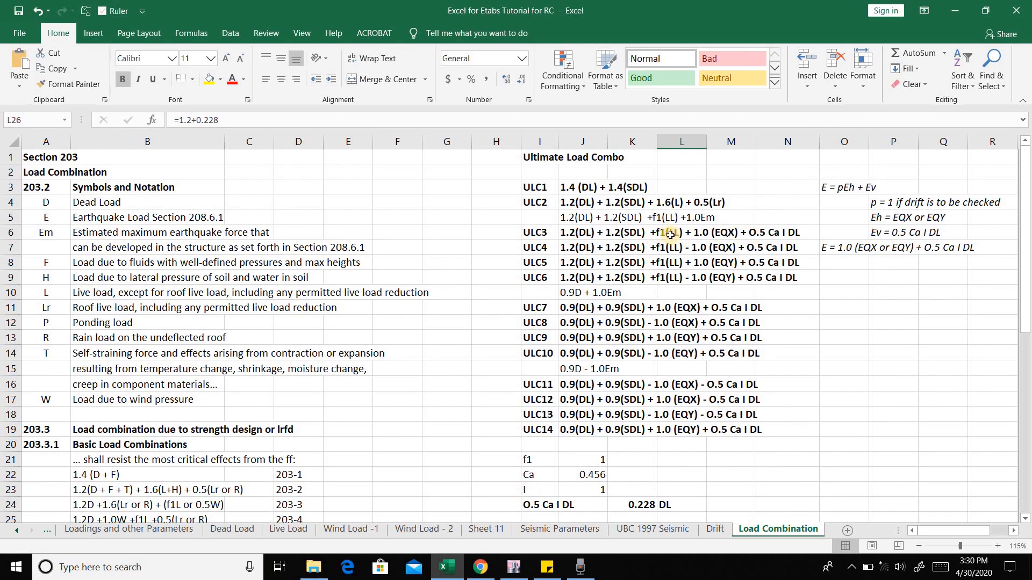
key("alt+Tab")
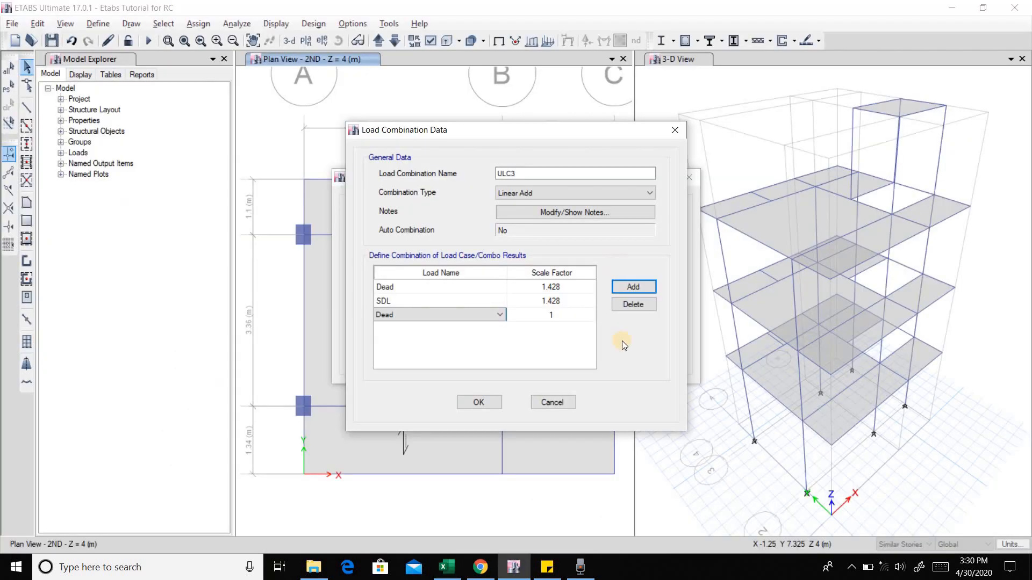
left_click(495, 315)
left_click(391, 353)
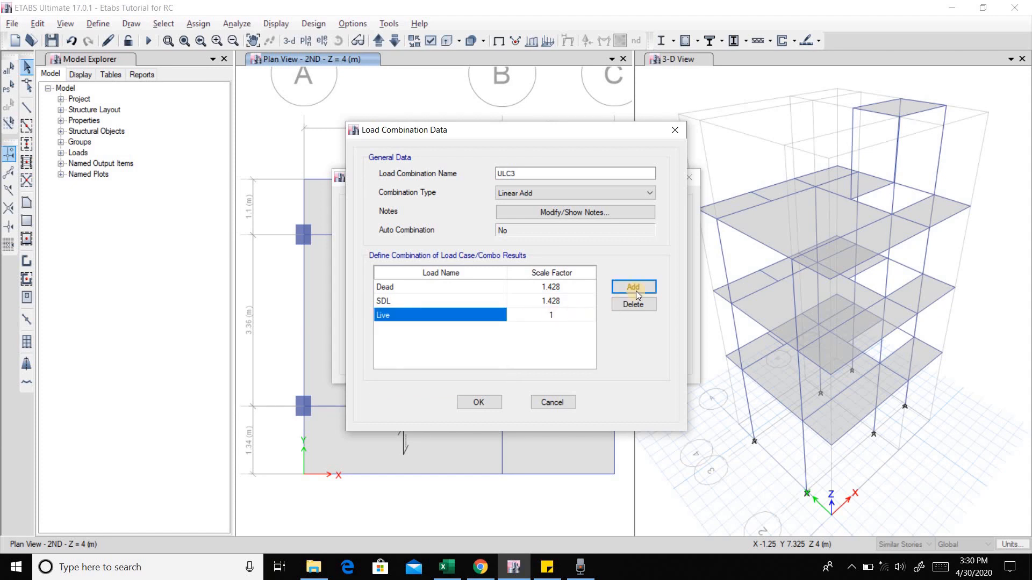
Step: Add EQX as the fourth load in ULC3 with a scale factor of 1, following the Excel expression
left_click(637, 285)
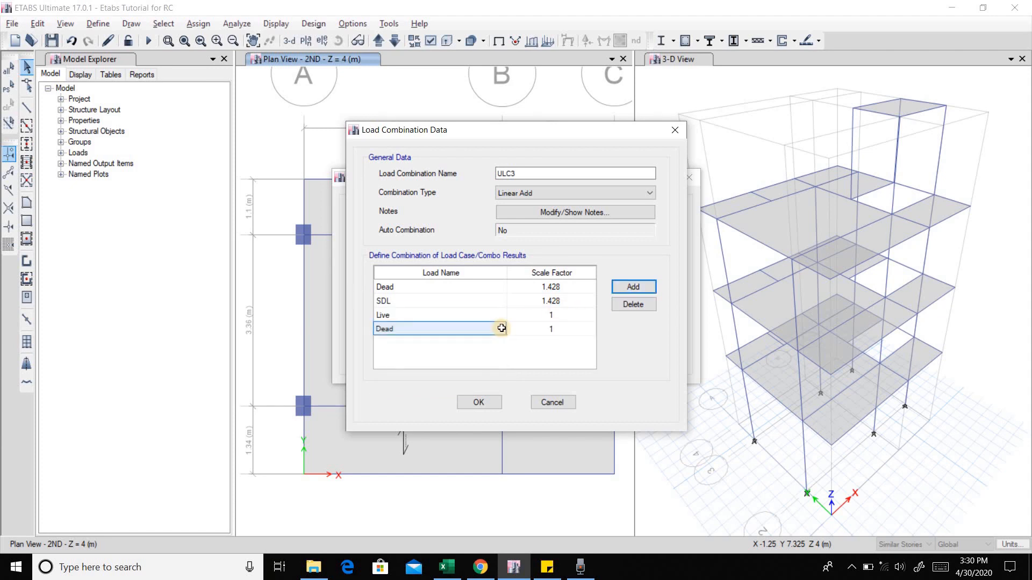
key("alt+Tab")
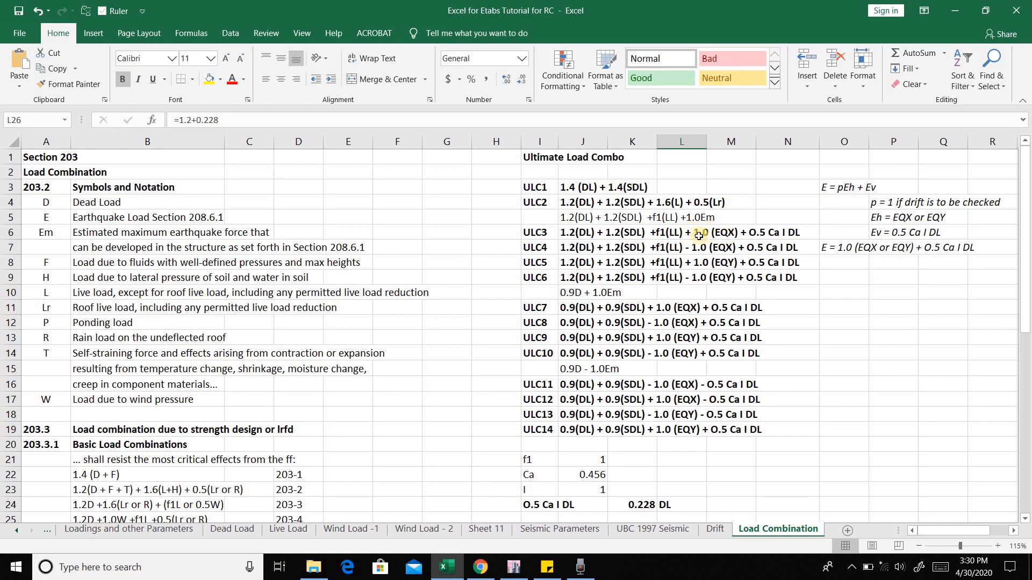
key("alt+Tab")
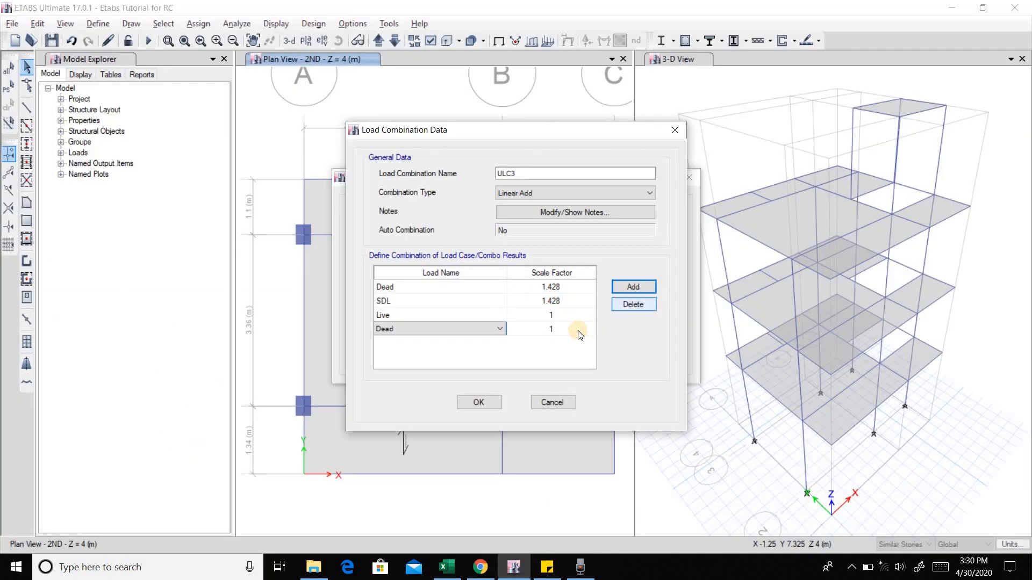
left_click(500, 328)
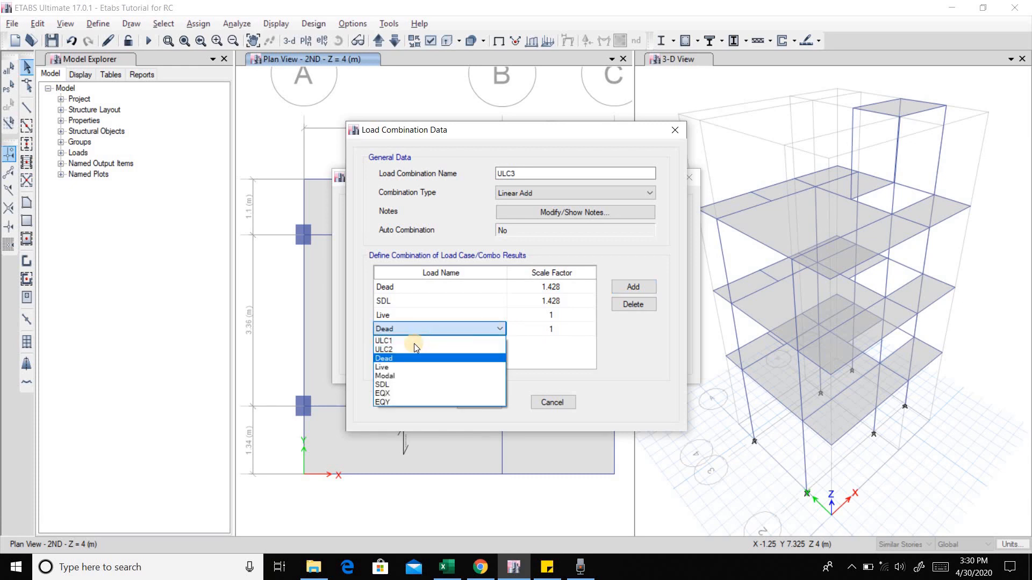
left_click(383, 392)
left_click(563, 347)
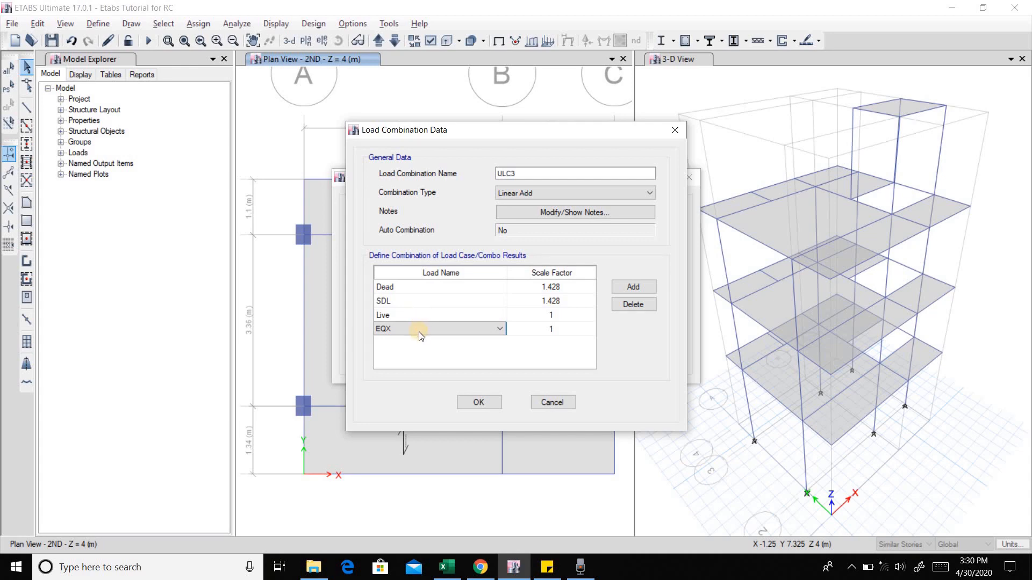
Step: Compare the ULC3 loads with the Excel expression and accept the combination
key("alt+Tab")
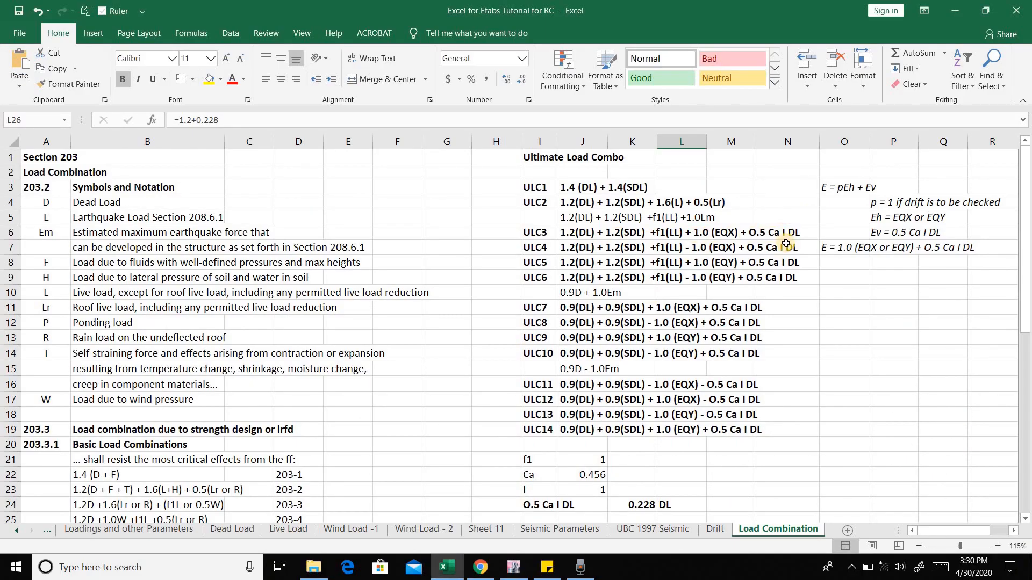
key("alt+Tab")
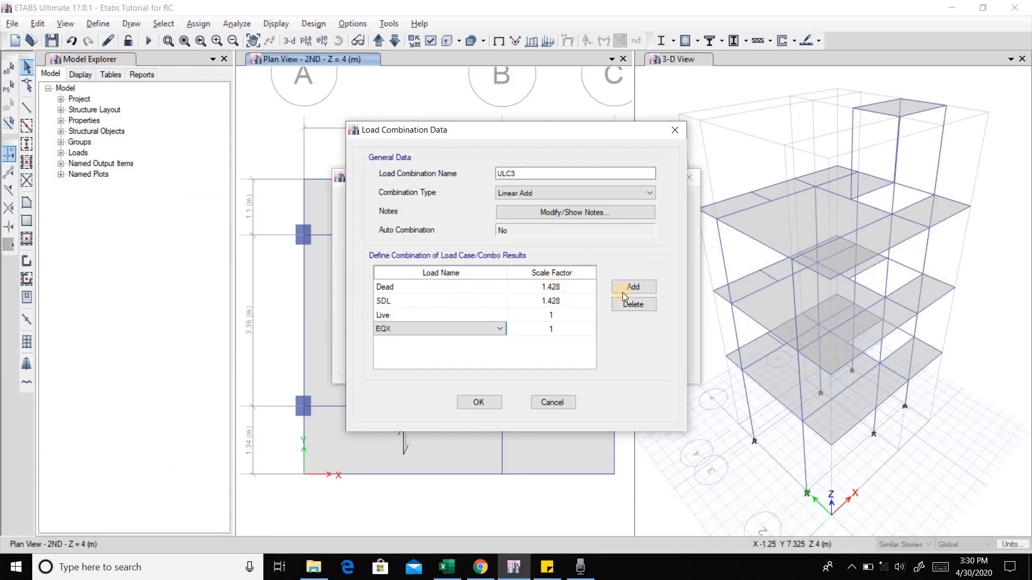
left_click(490, 406)
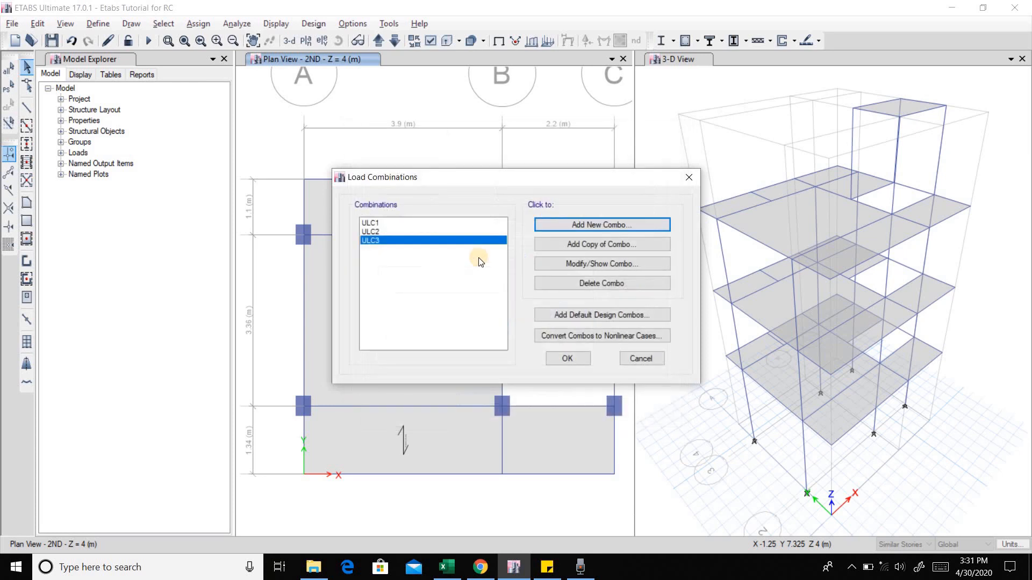
Step: Start a new load combination named ULC4
left_click(585, 224)
left_click_drag(528, 172, 467, 173)
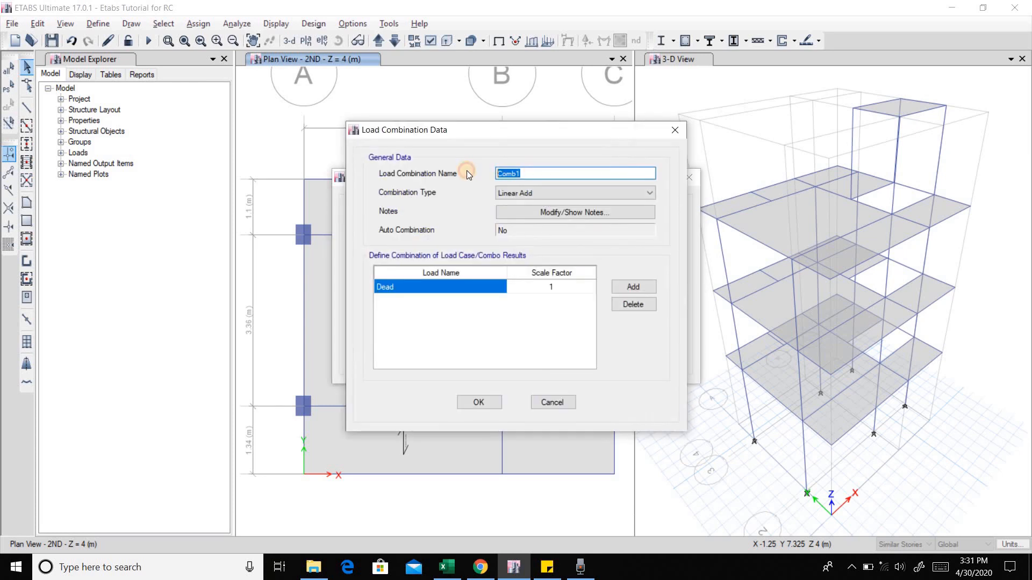
type("ULC4")
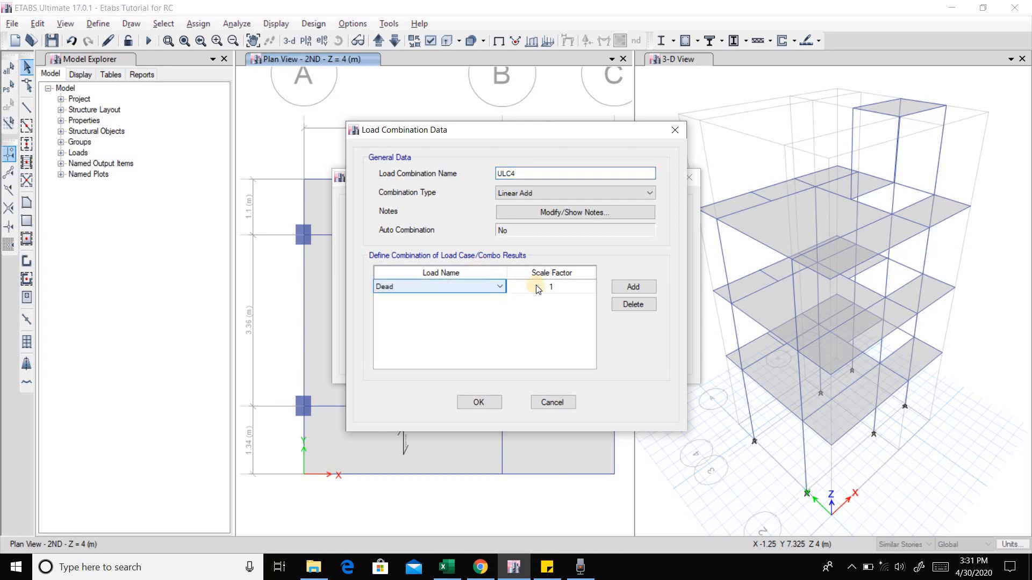
Step: Set the Dead load's scale factor in ULC4 to 1.428, checking the factor in the Excel sheet
left_click(558, 286)
left_click(557, 285)
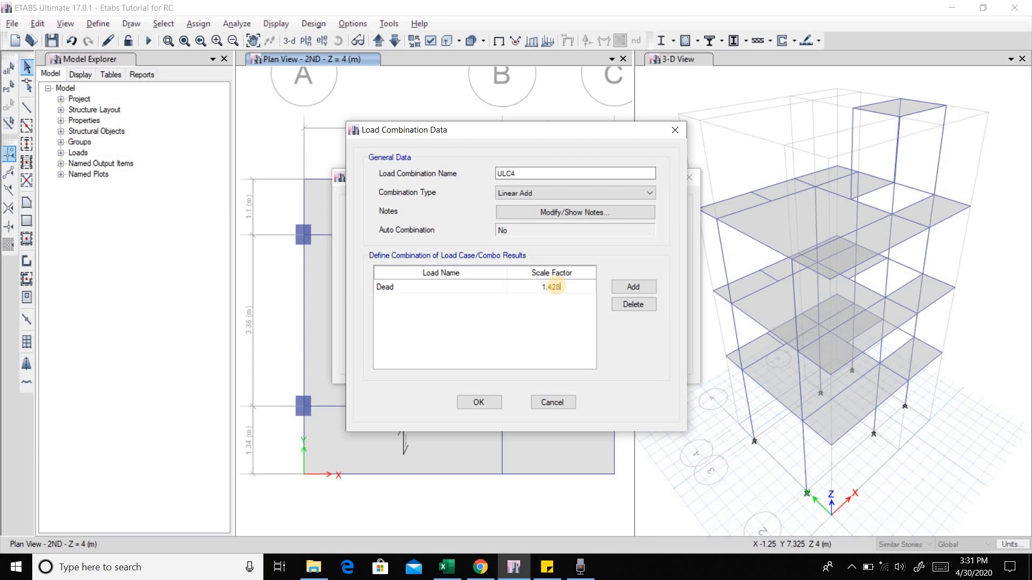
left_click(447, 567)
scroll(662, 458, "down", 2)
key("alt+Tab")
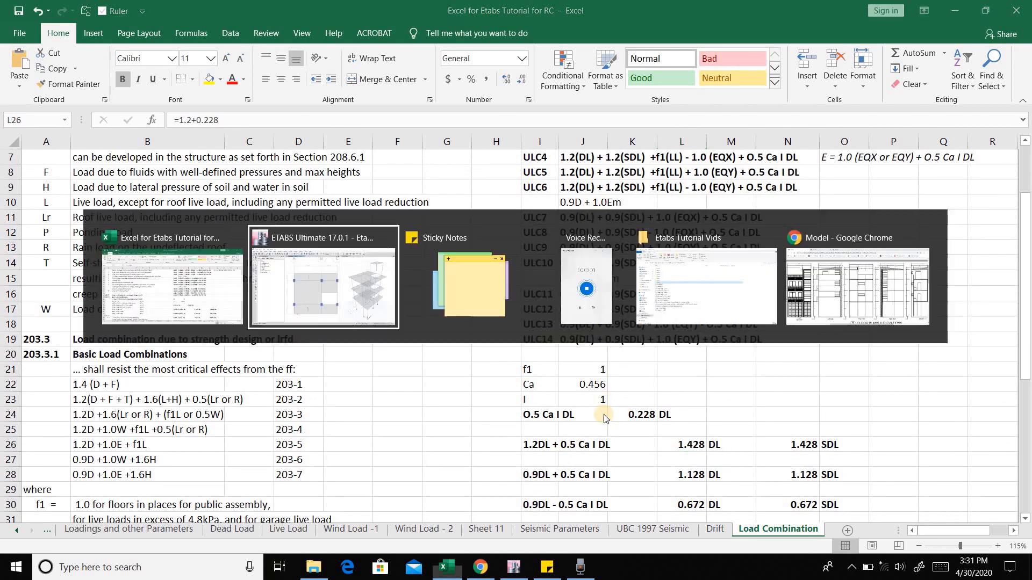
Step: Add SDL as the second load in ULC4 with a scale factor of 1.428
left_click(632, 286)
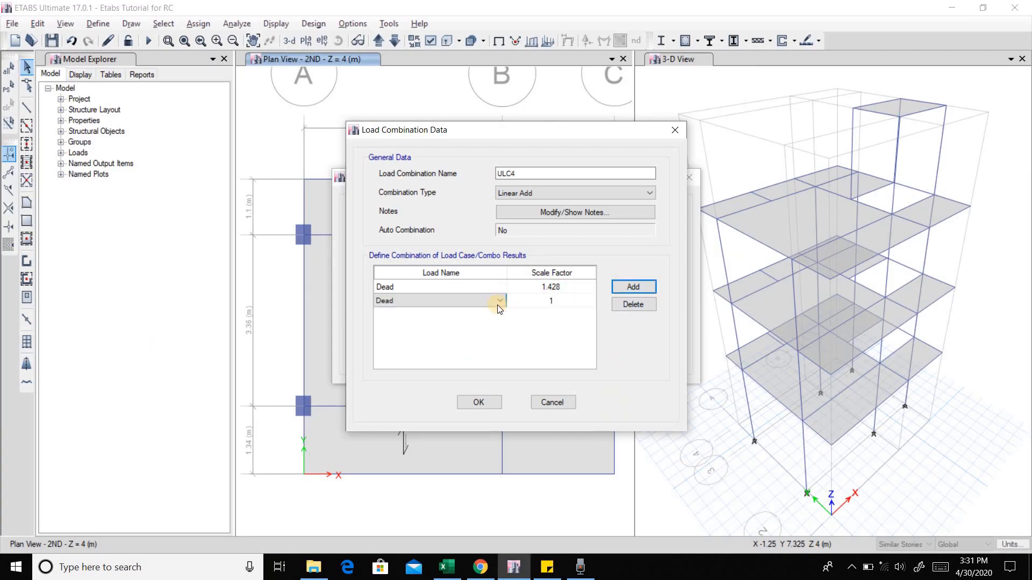
left_click(500, 301)
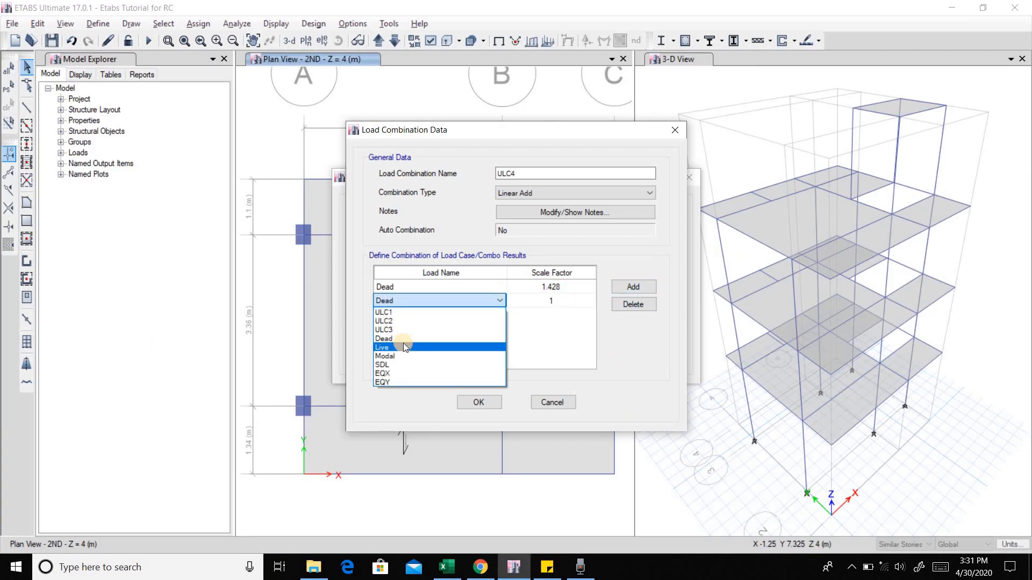
left_click(403, 364)
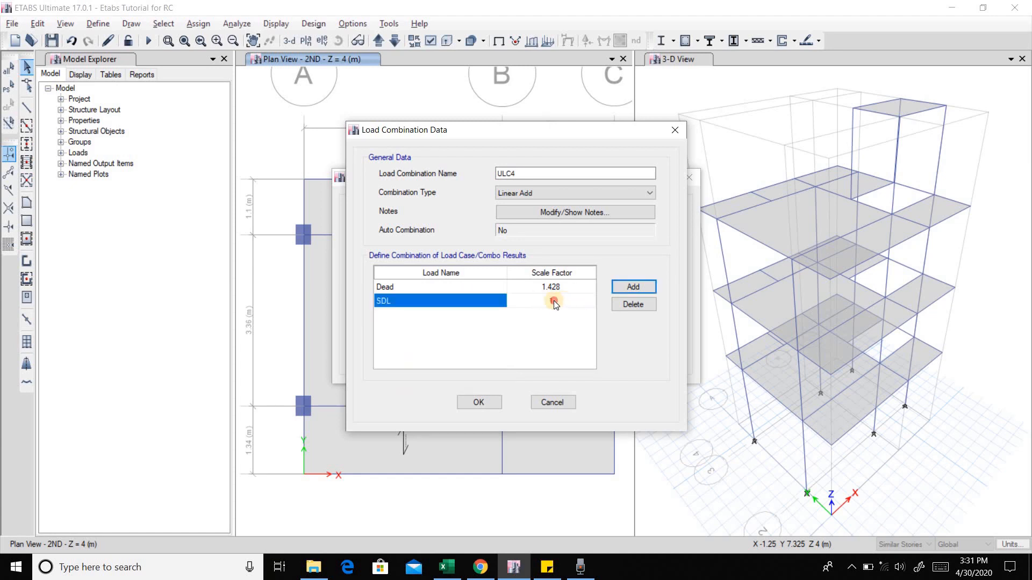
left_click(554, 301)
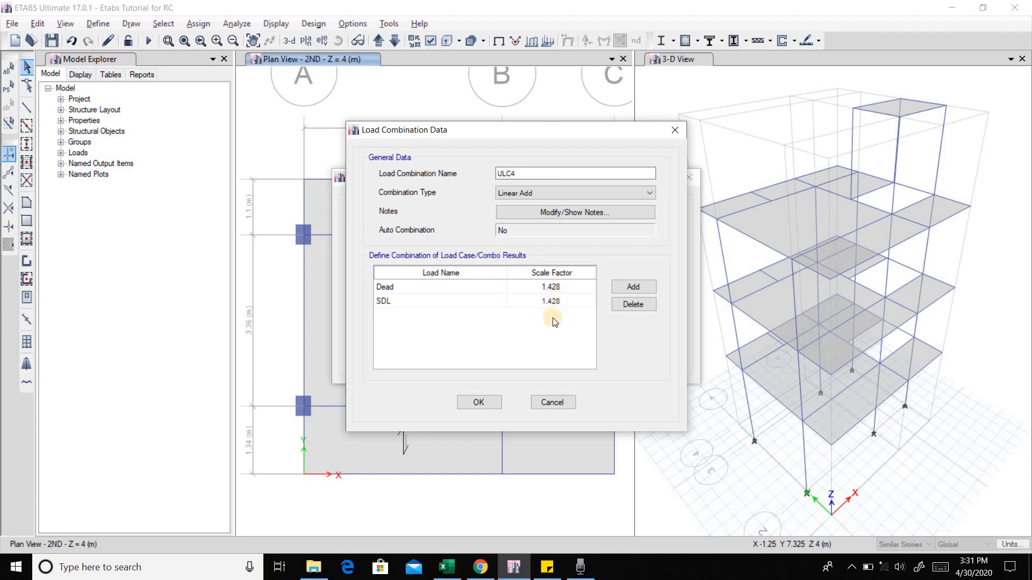
Step: Add Live with a scale factor of 1 and EQX with a scale factor of -1 to ULC4
left_click(634, 286)
left_click(501, 314)
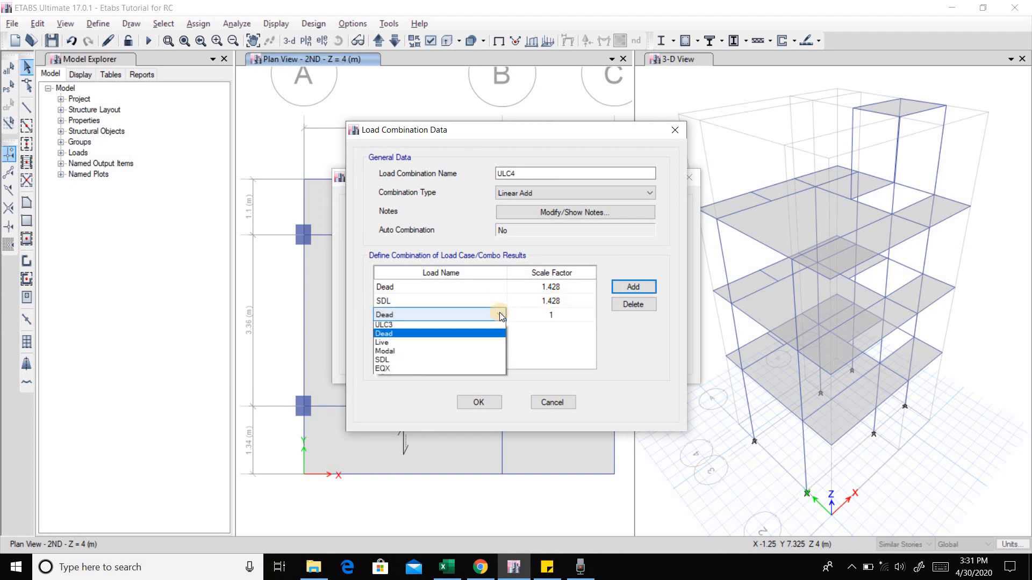
left_click(420, 359)
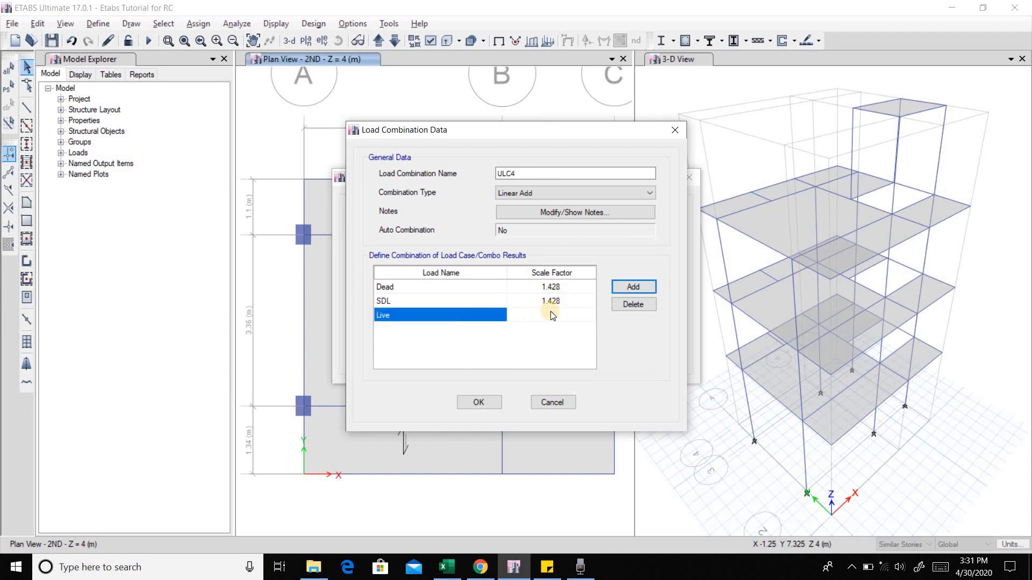
left_click(646, 285)
left_click(499, 329)
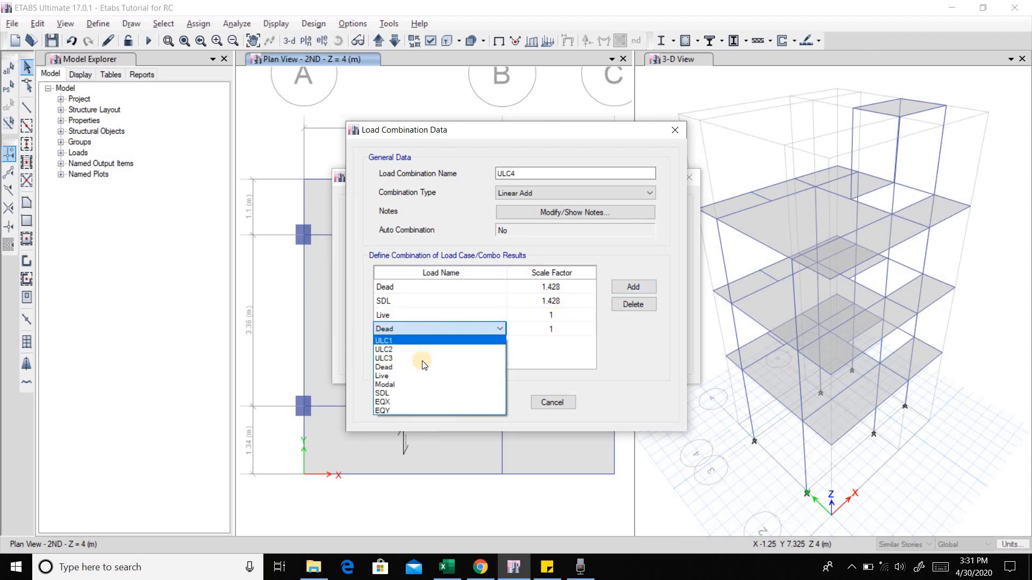
left_click(422, 401)
left_click(553, 329)
left_click(554, 329)
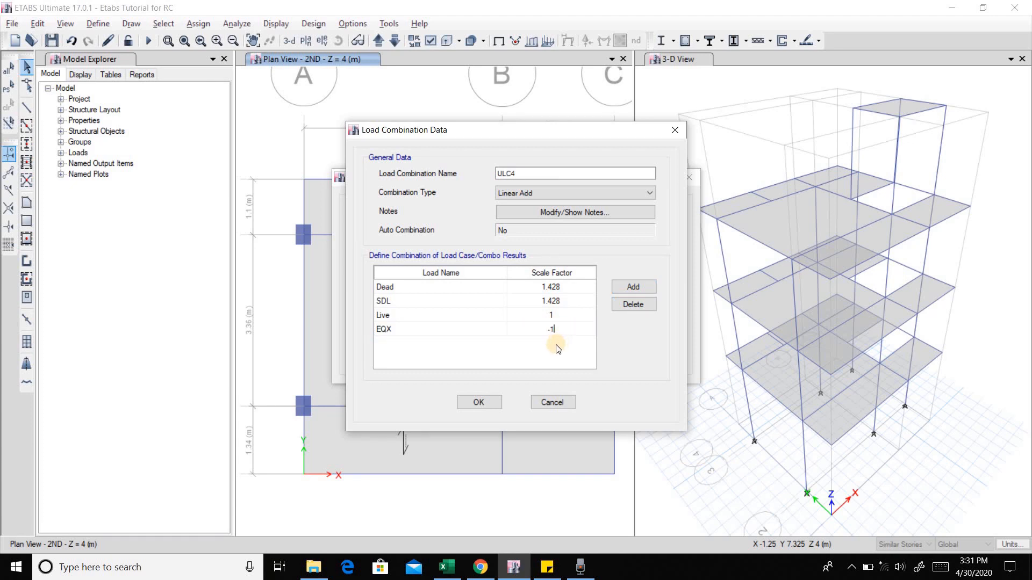
Step: Compare the ULC4 loads with the Excel expression and accept the combination
key("alt+Tab")
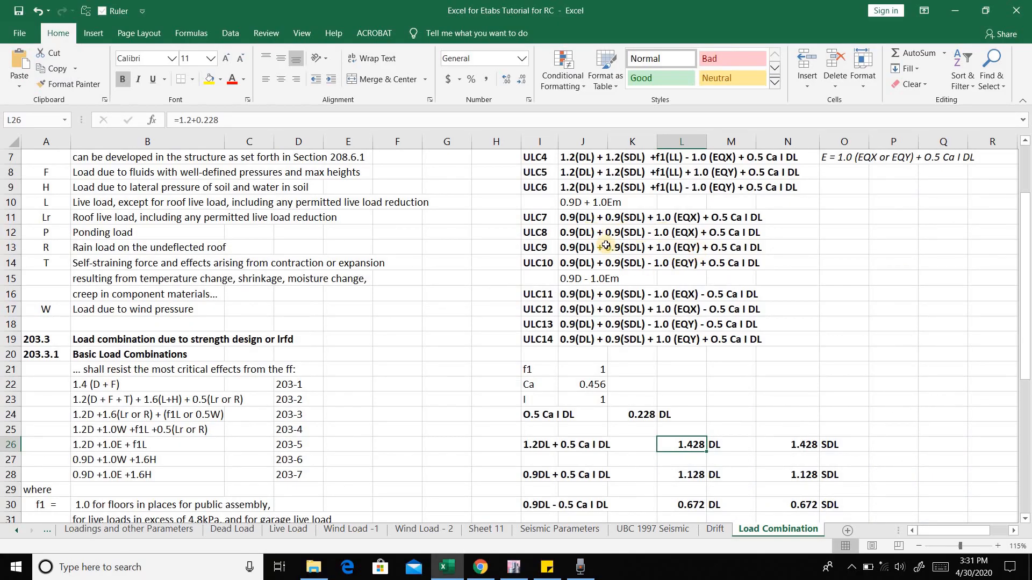
scroll(605, 245, "up", 2)
left_click_drag(542, 248, 785, 249)
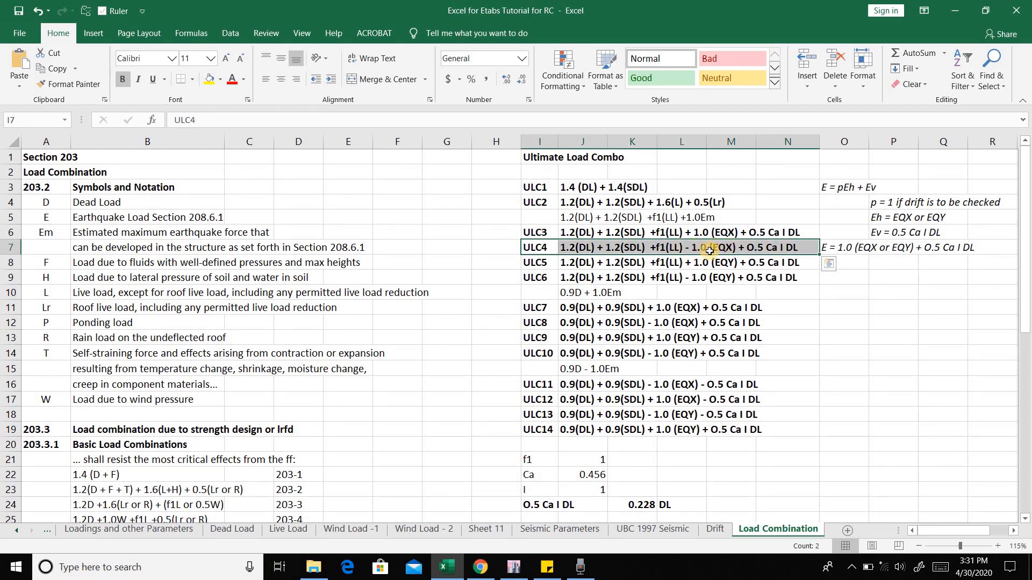
key("alt+Tab")
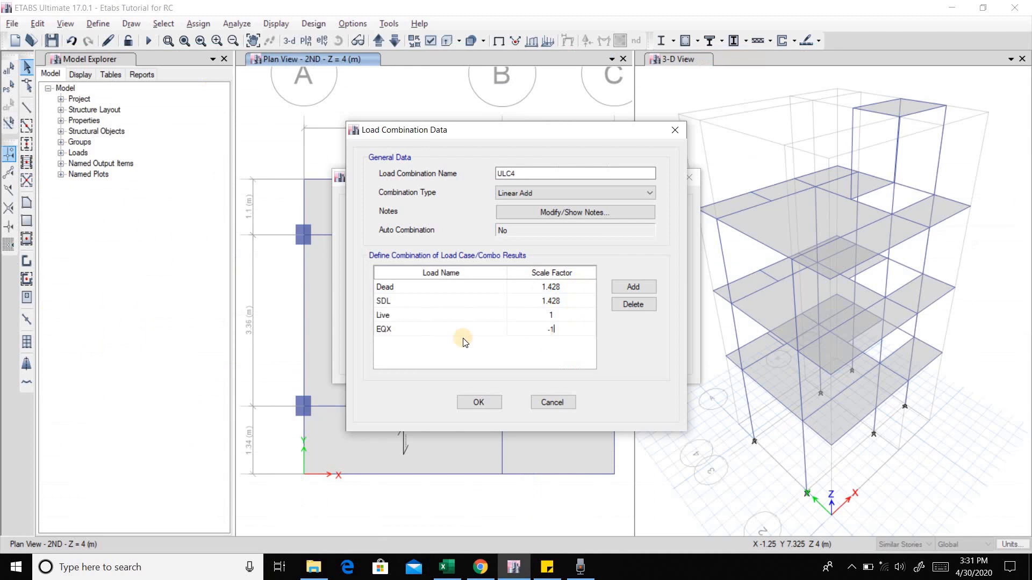
left_click(482, 401)
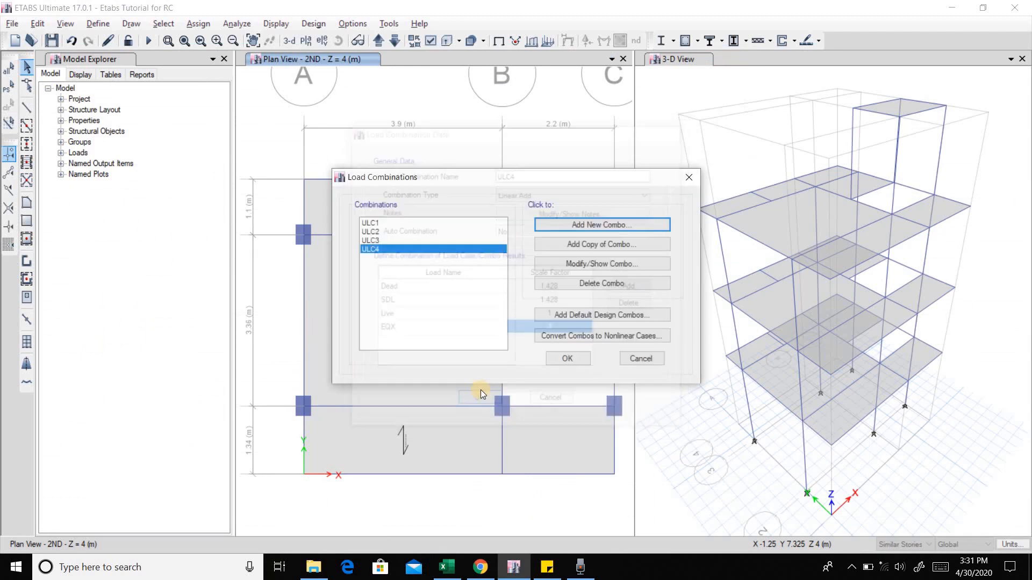
Step: Start a new load combination named ULC5 and check its expression in the Excel sheet
left_click(578, 226)
left_click_drag(552, 174, 458, 177)
type("ULC5")
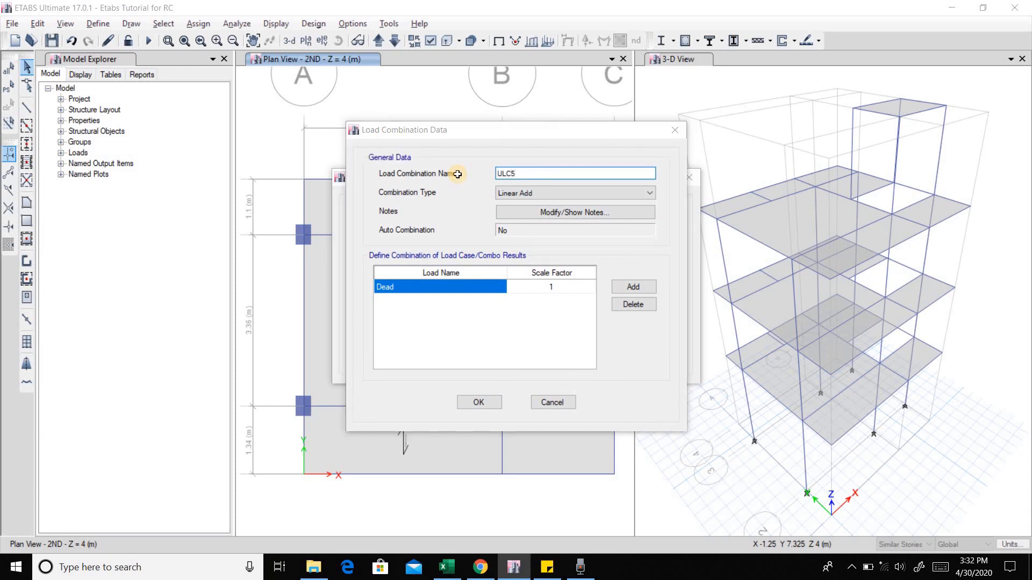
key("alt+Tab")
left_click_drag(746, 269, 784, 264)
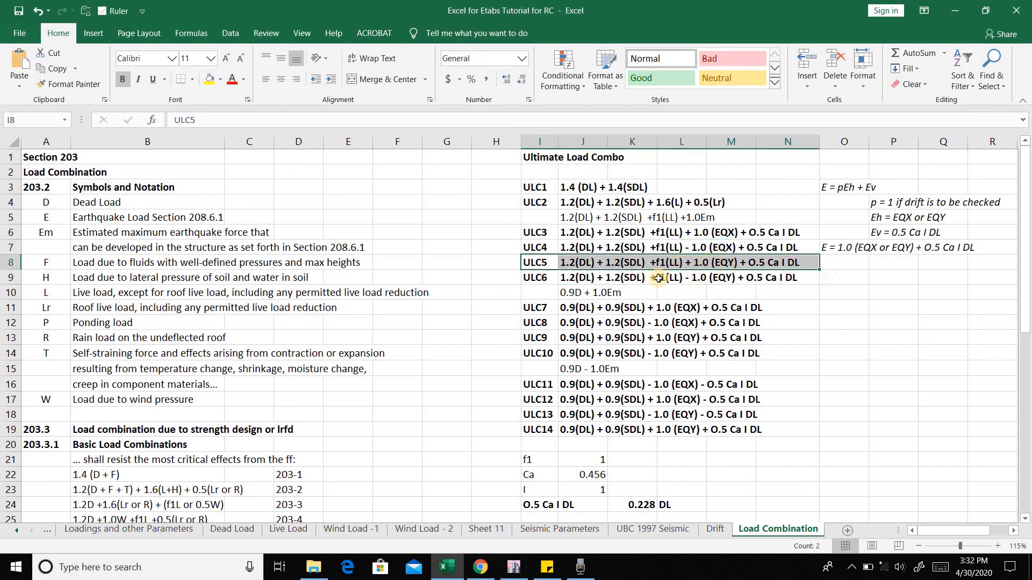
key("alt+Tab")
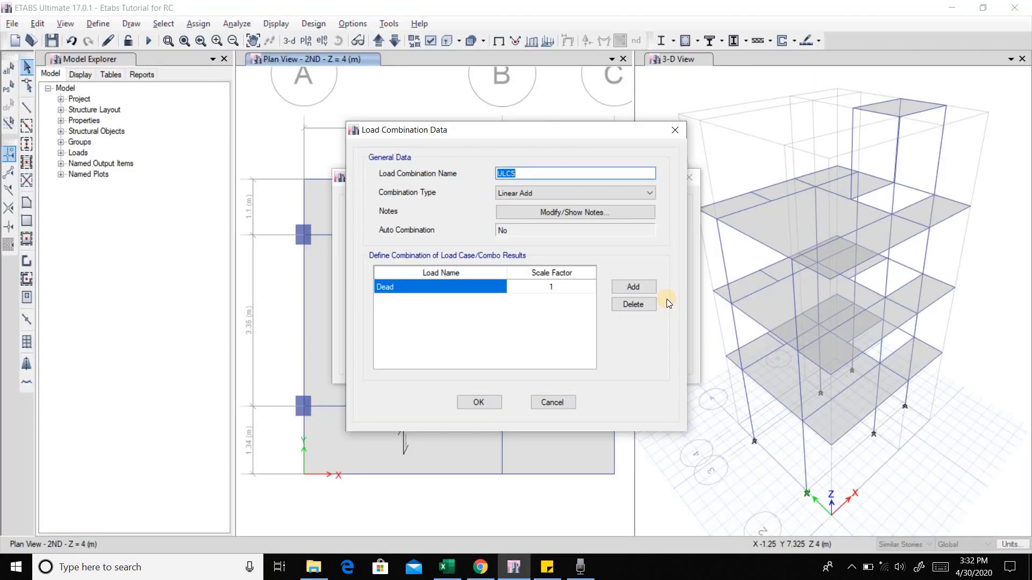
Step: Set the Dead scale factor in ULC5 to 1.428 and add SDL with a scale factor of 1.428
left_click(564, 287)
left_click(563, 286)
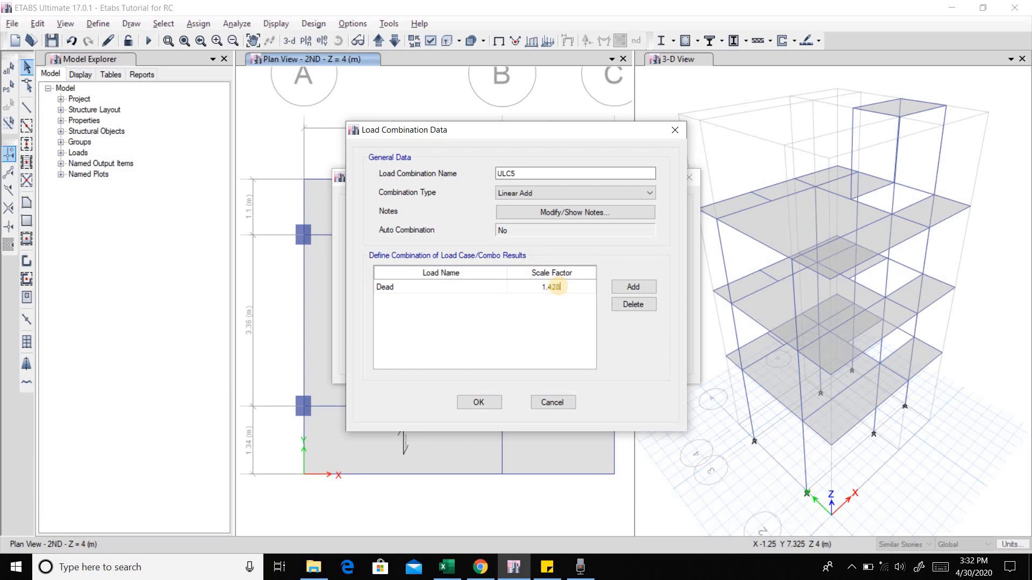
left_click(631, 289)
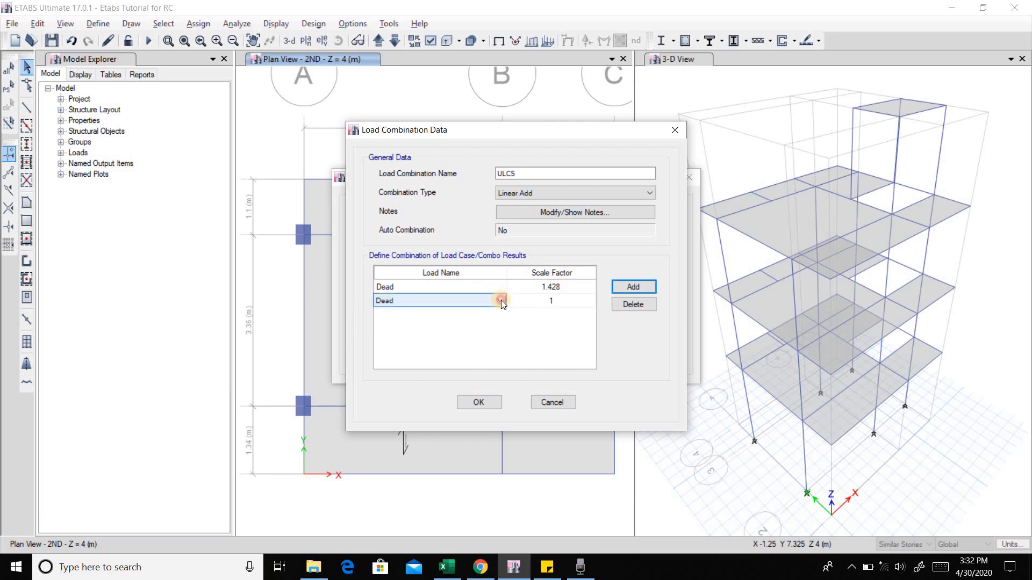
left_click(500, 300)
left_click(416, 356)
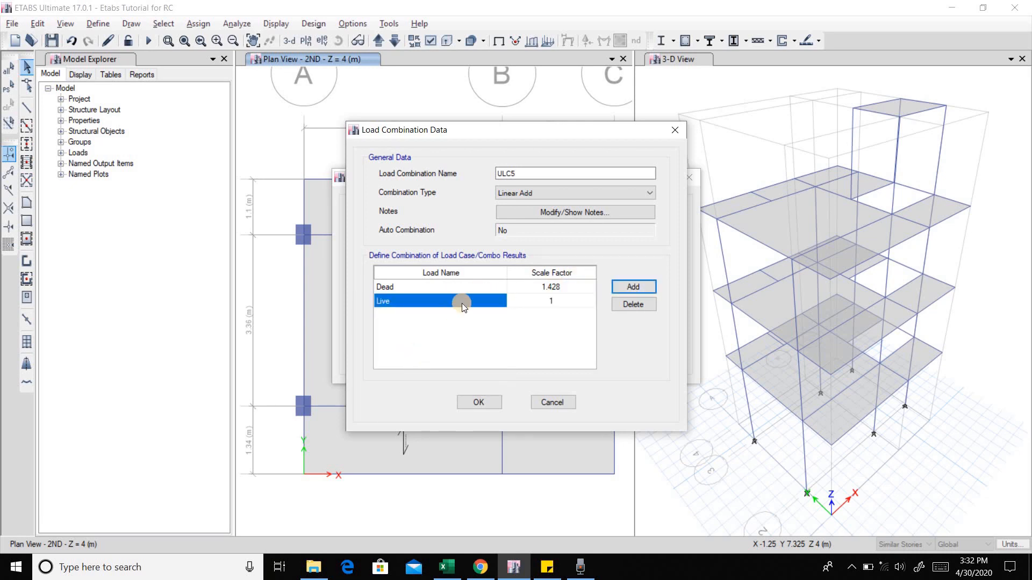
left_click(491, 302)
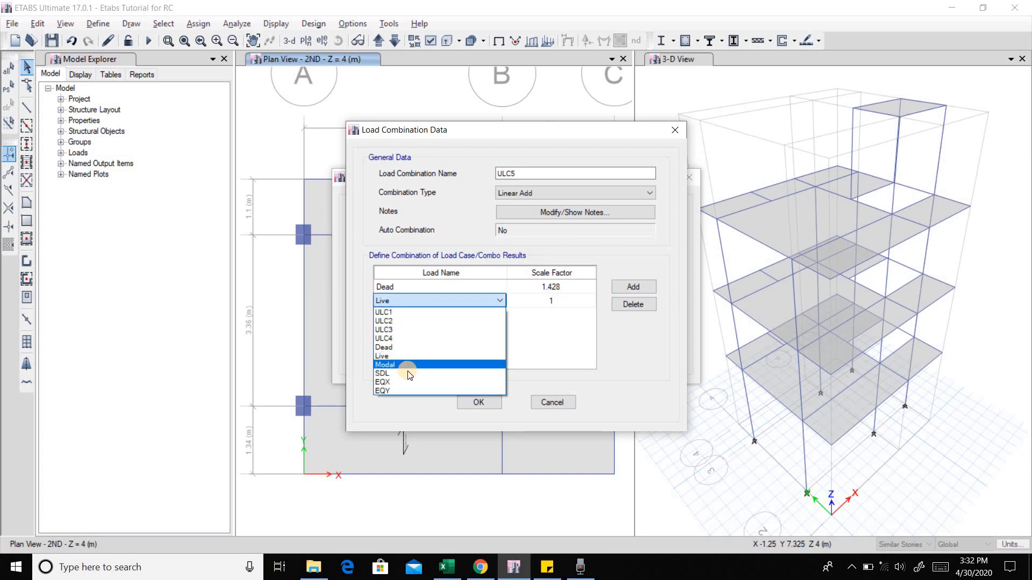
left_click(411, 363)
left_click(552, 304)
left_click(557, 303)
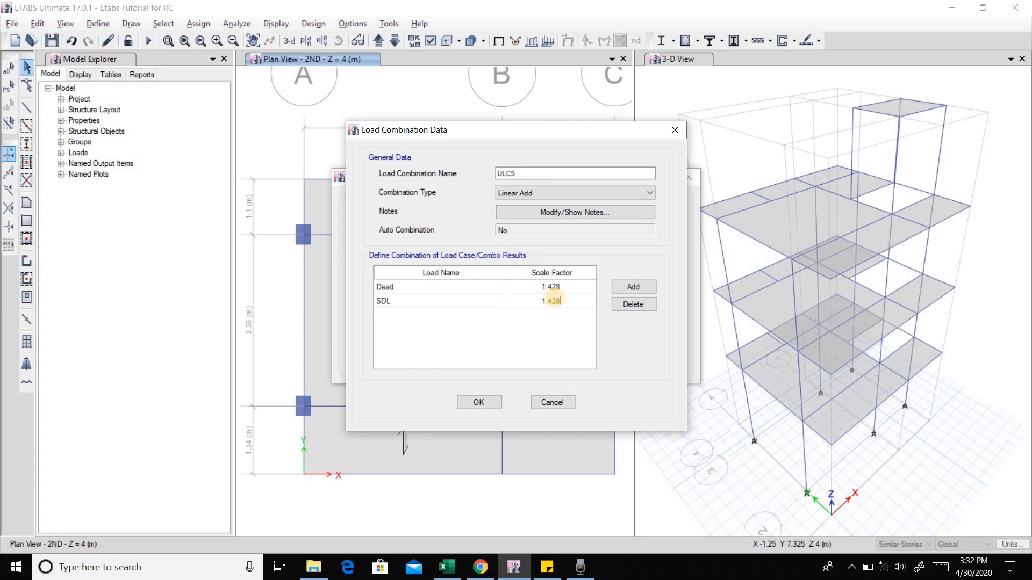
Step: Add Live and EQY to ULC5, each with a scale factor of 1, and accept the combination
left_click(634, 286)
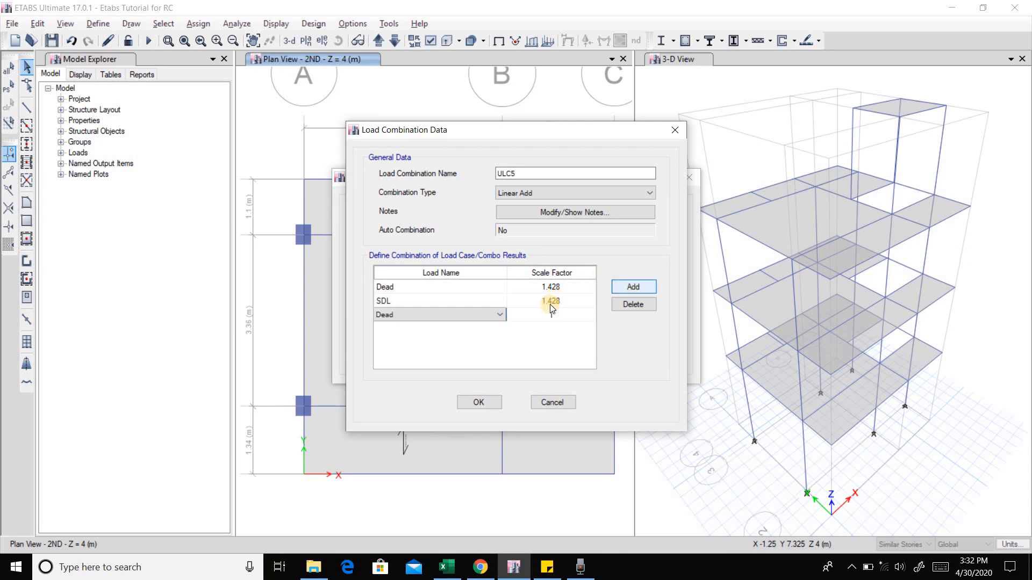
left_click(498, 315)
left_click(427, 369)
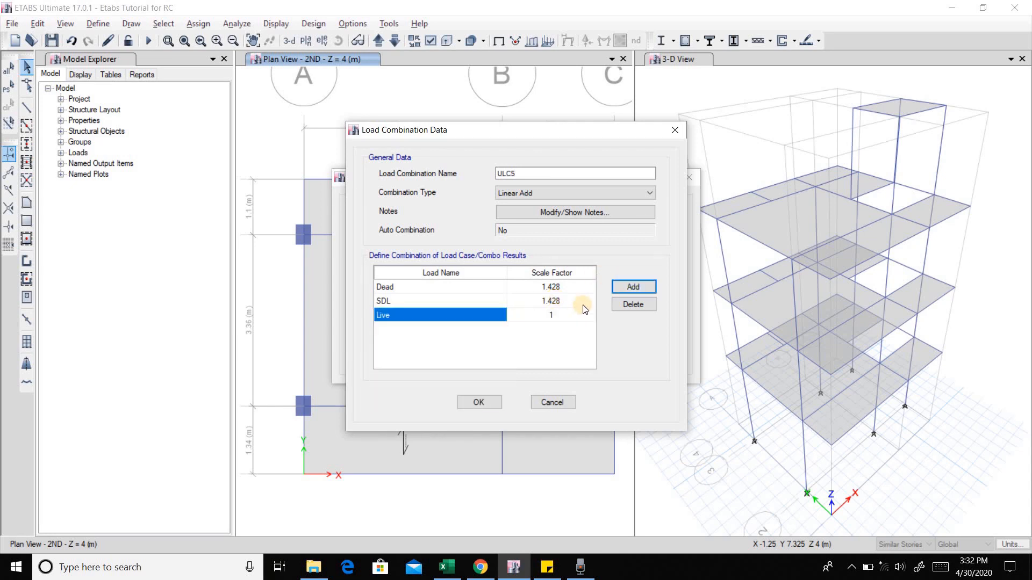
left_click(634, 287)
left_click(498, 329)
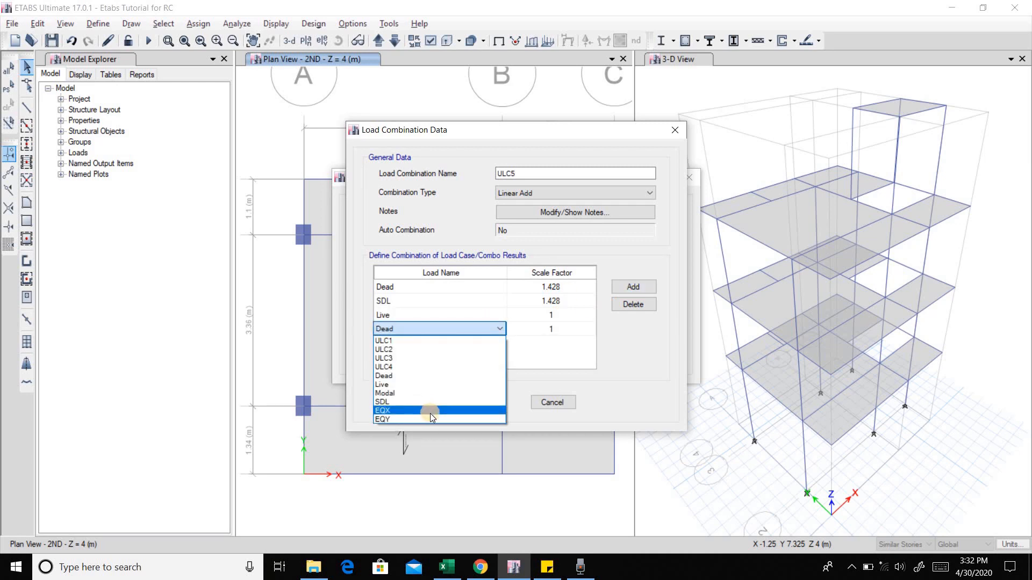
left_click(430, 418)
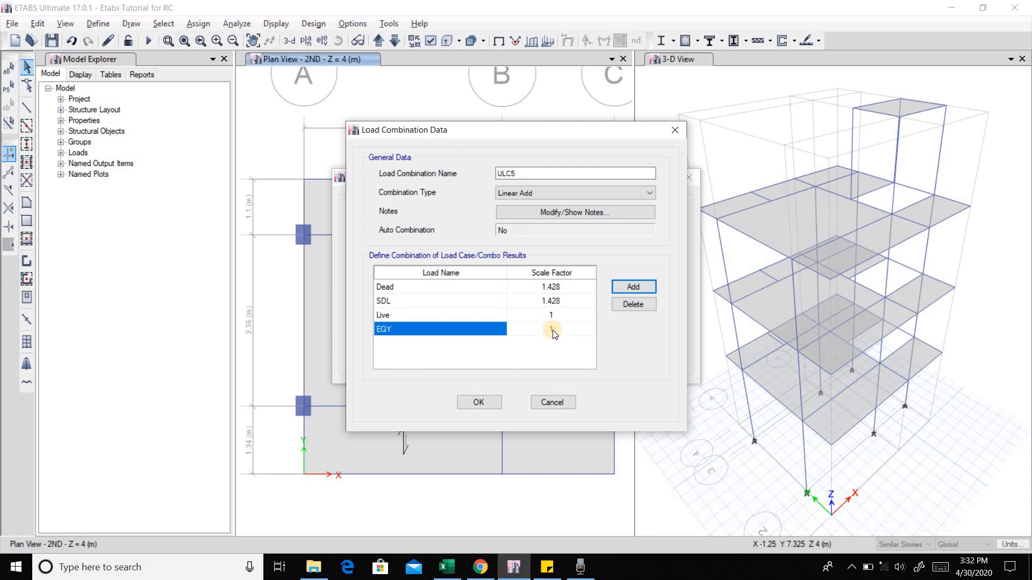
left_click(479, 403)
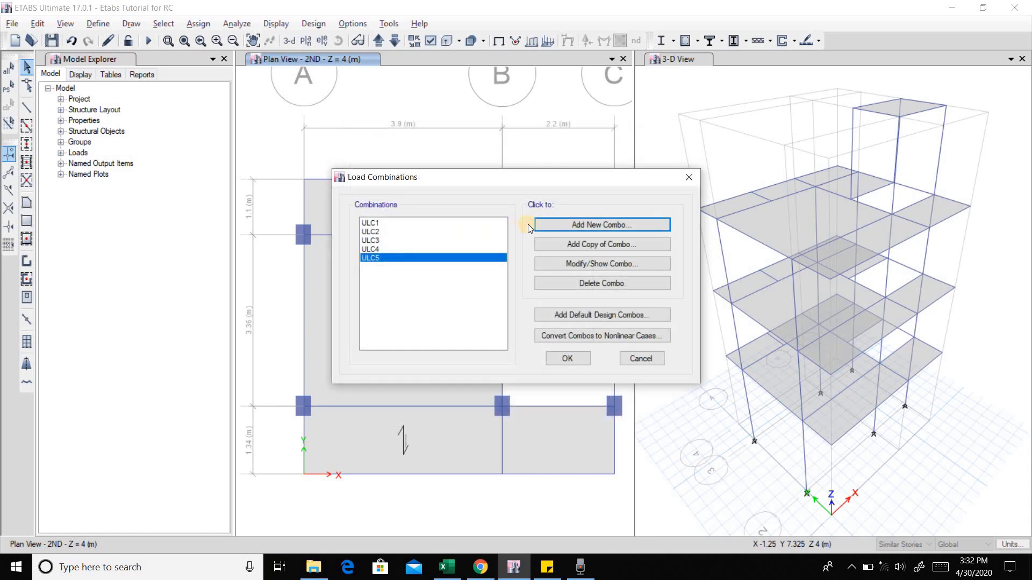
Step: Start a new load combination named ULC6 with the Dead load at a scale factor of 1.428
left_click(577, 225)
double_click(543, 173)
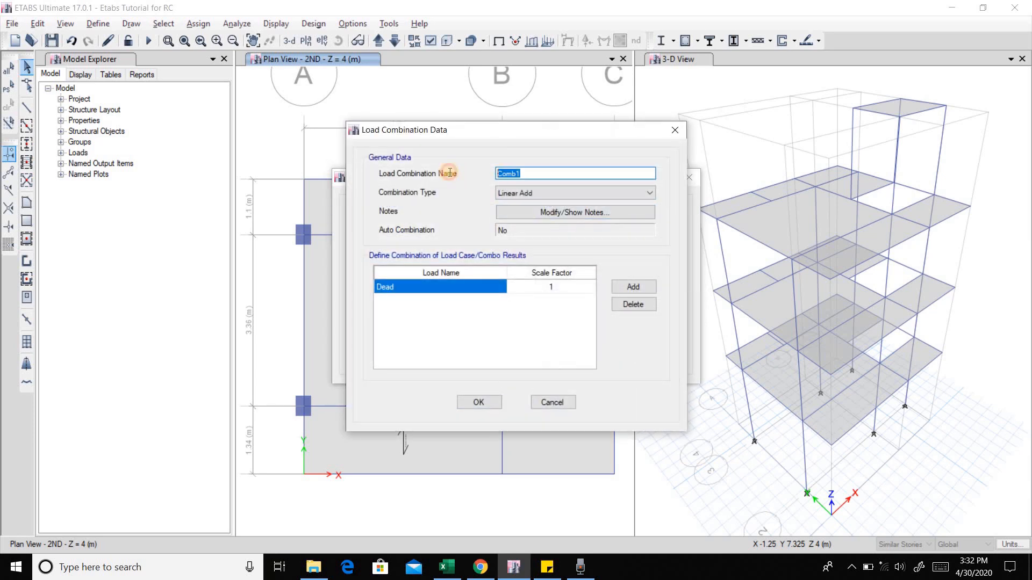
type("ULC6")
left_click(553, 286)
left_click(554, 287)
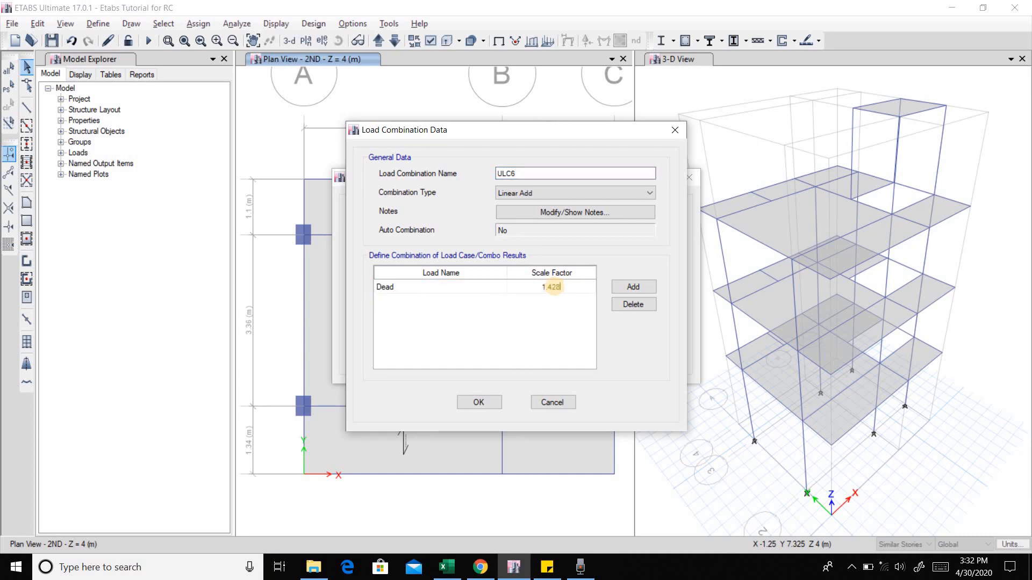
Step: Add SDL as the second load in ULC6 with a scale factor of 1.428
left_click(634, 287)
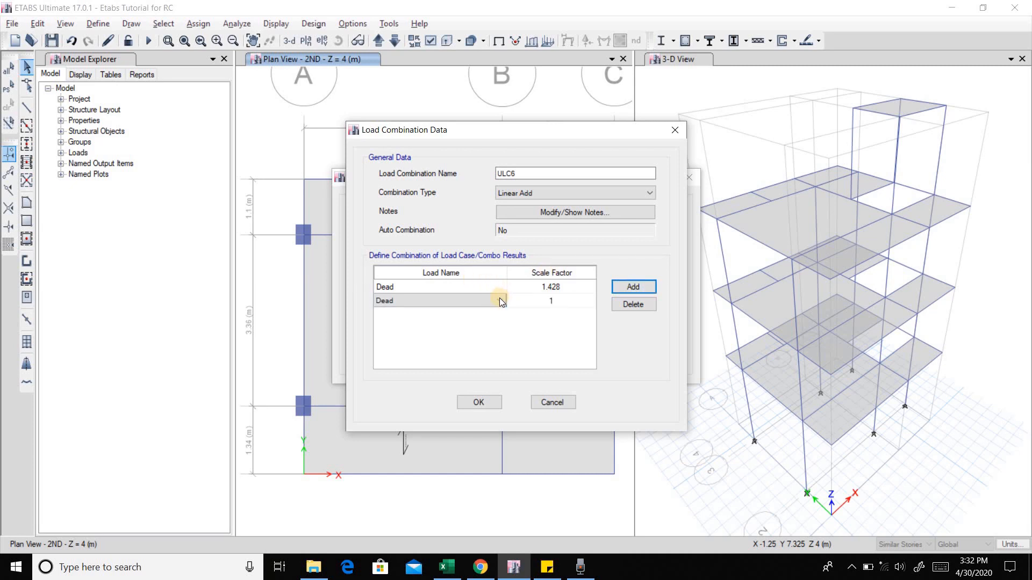
left_click(499, 299)
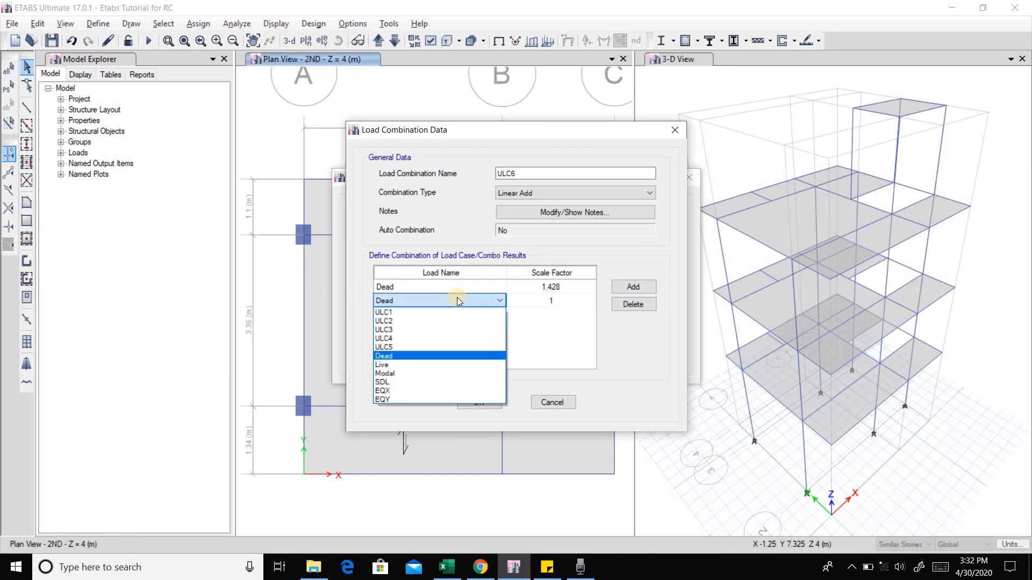
left_click(402, 381)
left_click(553, 301)
left_click(553, 301)
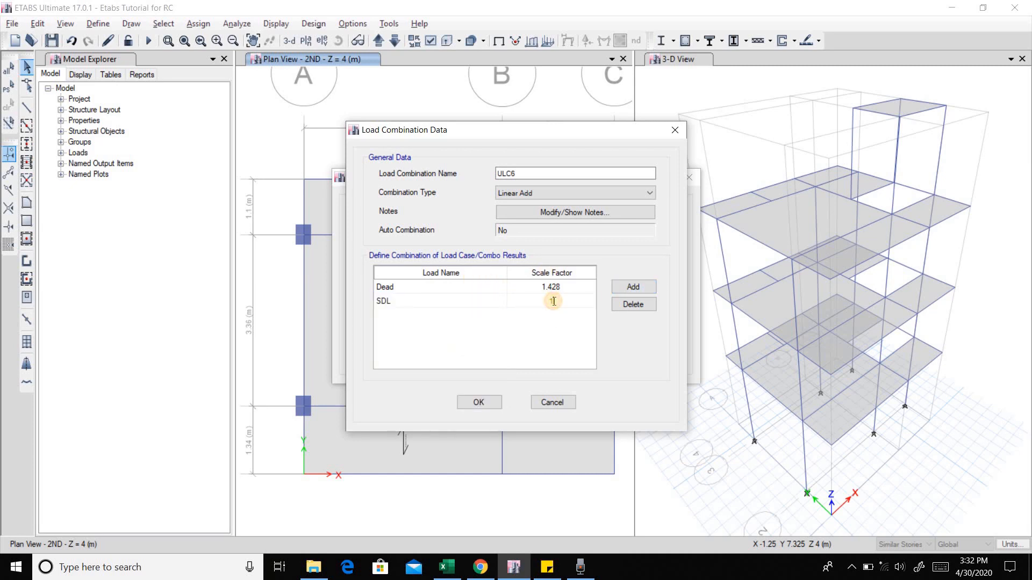
type("1.428")
Step: Add Live with a scale factor of 1 and EQY with a scale factor of -1 to ULC6, and accept the combination
left_click(634, 287)
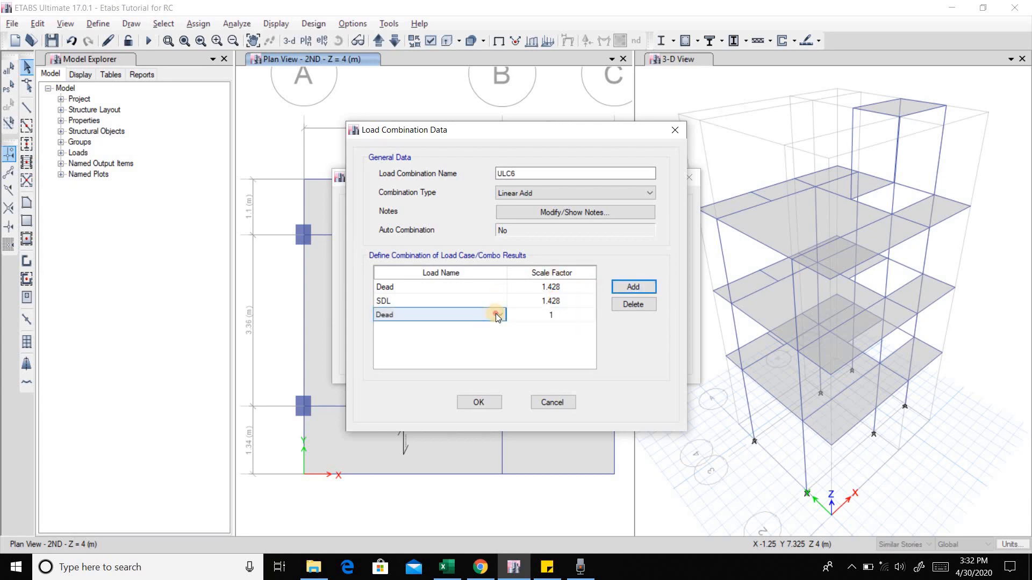
left_click(496, 313)
left_click(423, 376)
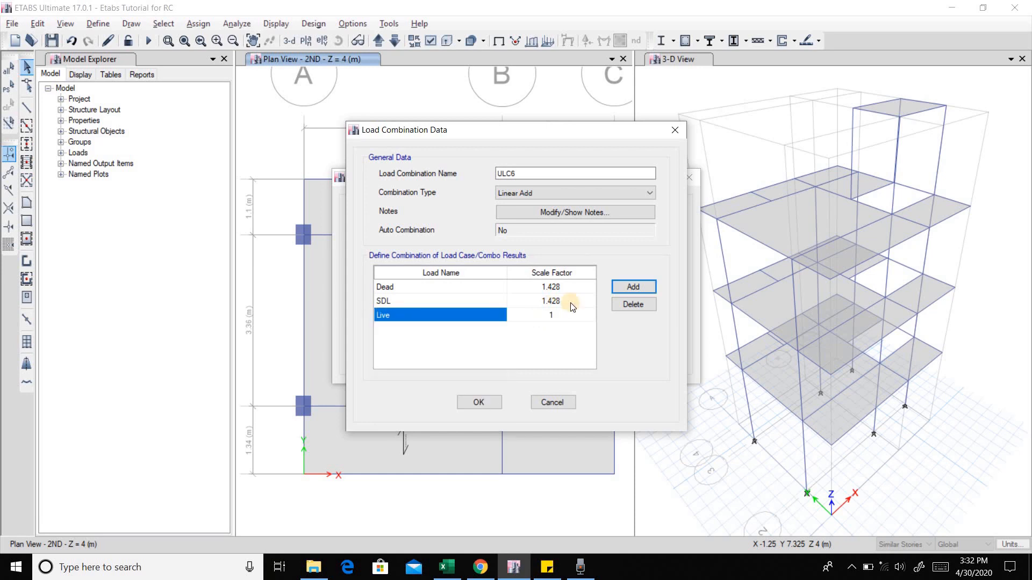
left_click(633, 287)
left_click(500, 328)
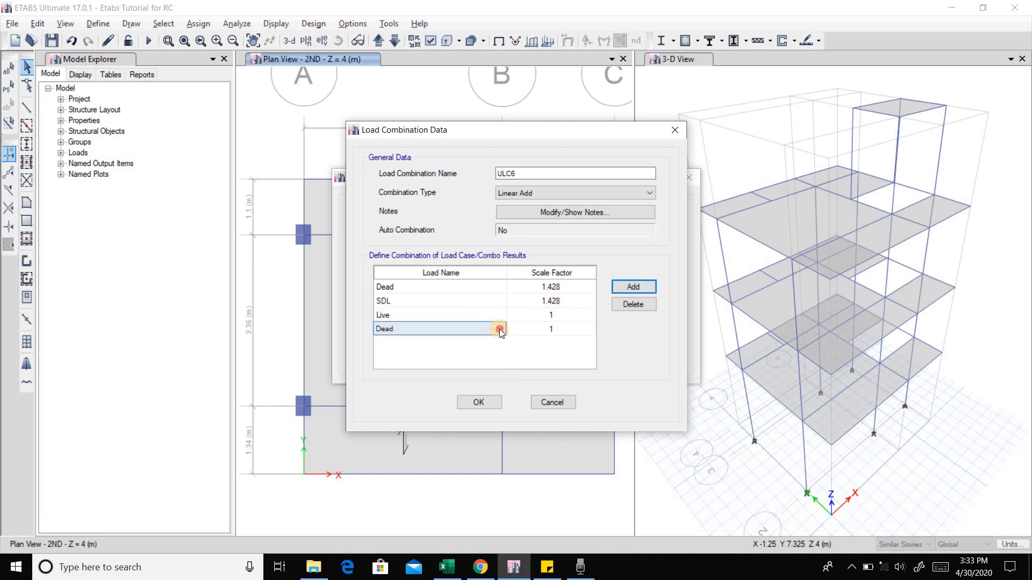
left_click(405, 427)
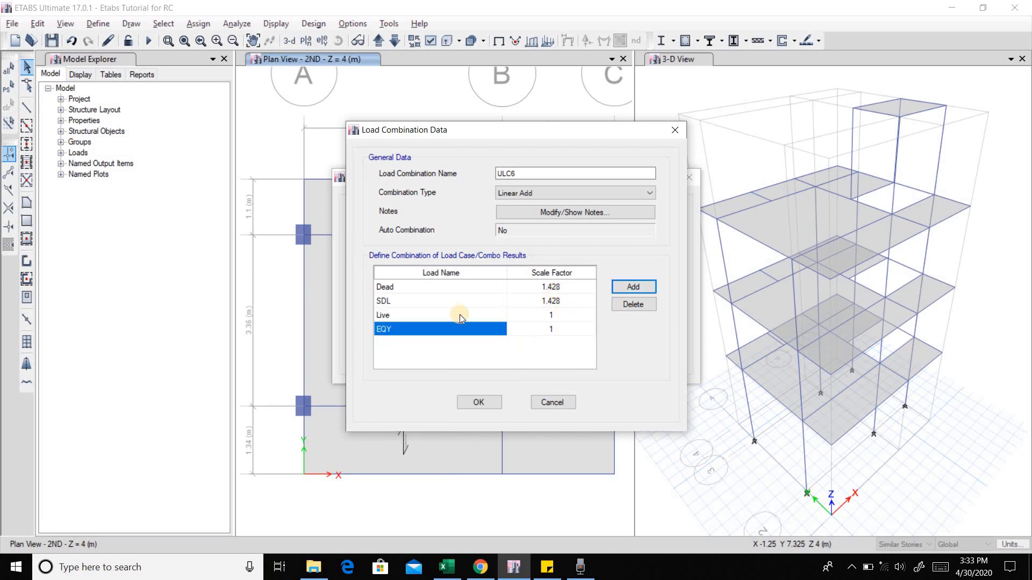
left_click(553, 328)
left_click(553, 327)
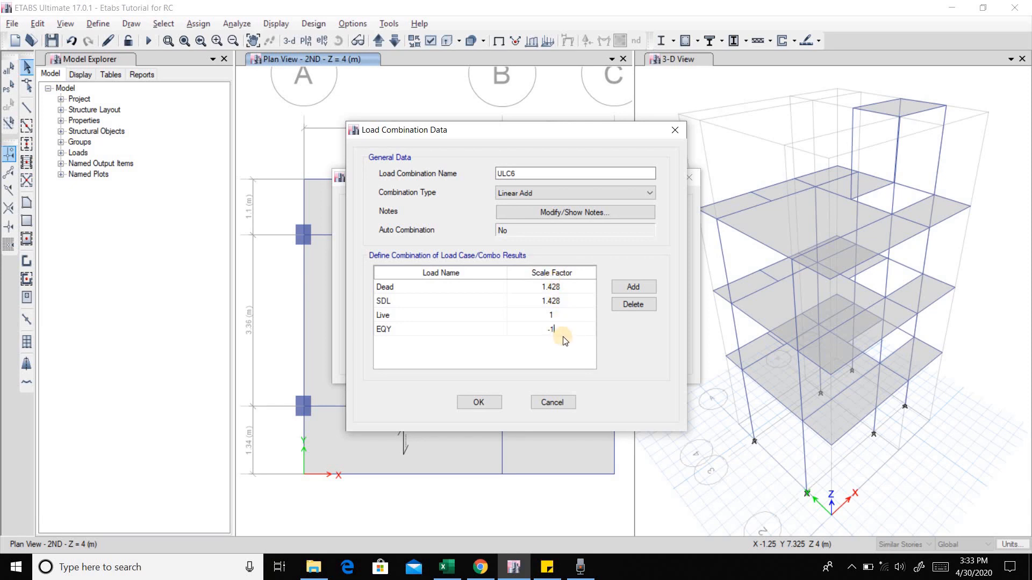
left_click(483, 403)
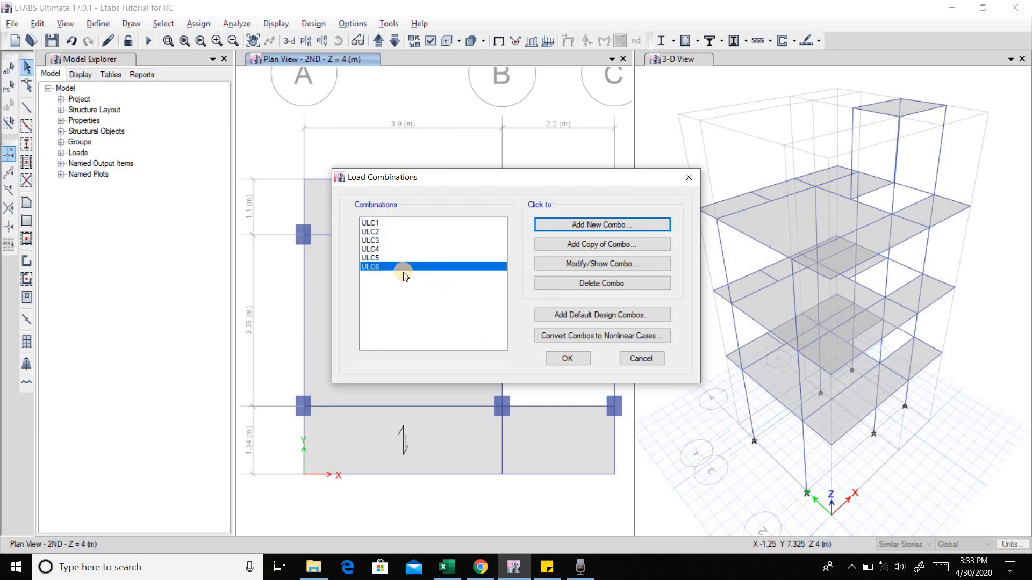
Step: Switch to the Excel sheet and examine the ULC7 expression and the factors for the 0.9DL + 0.5 Ca I DL case
key("alt+Tab")
left_click_drag(543, 277, 808, 279)
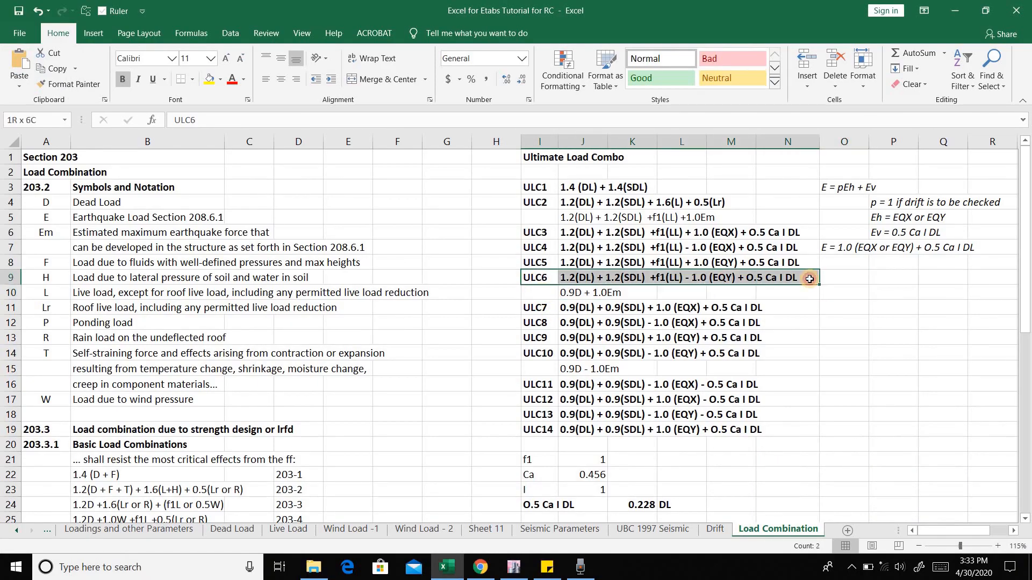
left_click(787, 337)
left_click_drag(535, 306, 790, 310)
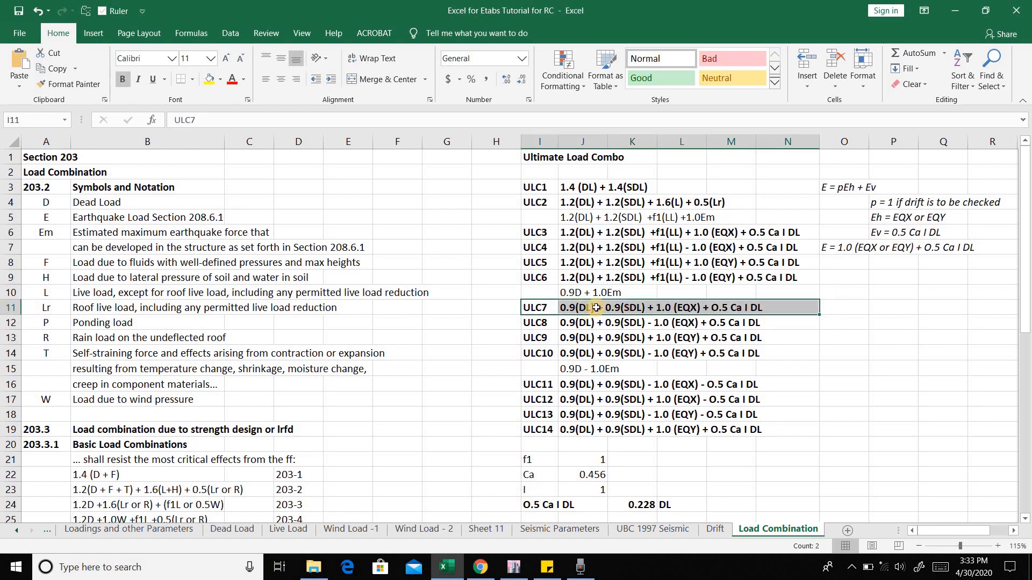
scroll(604, 307, "down", 3)
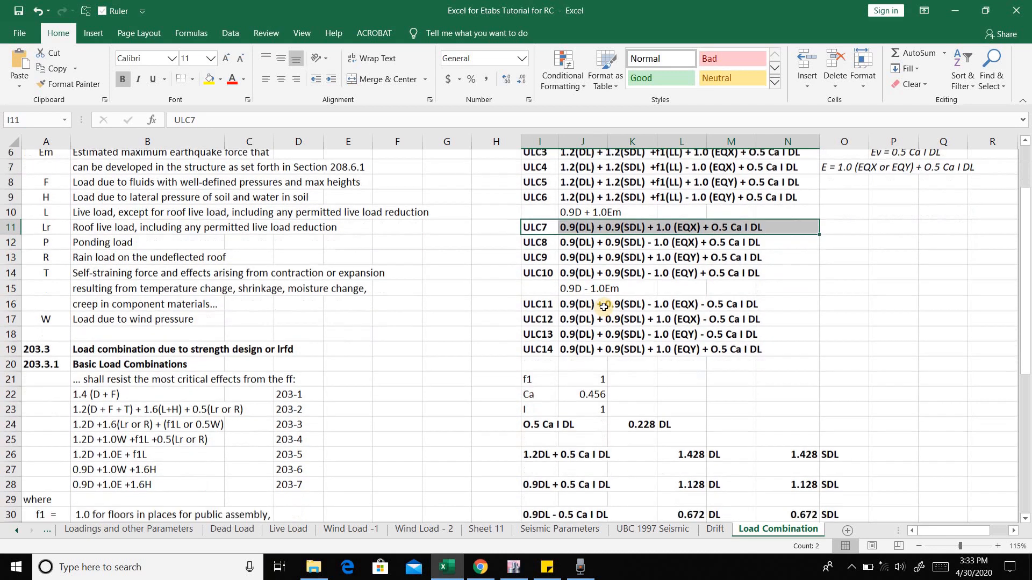
left_click(681, 430)
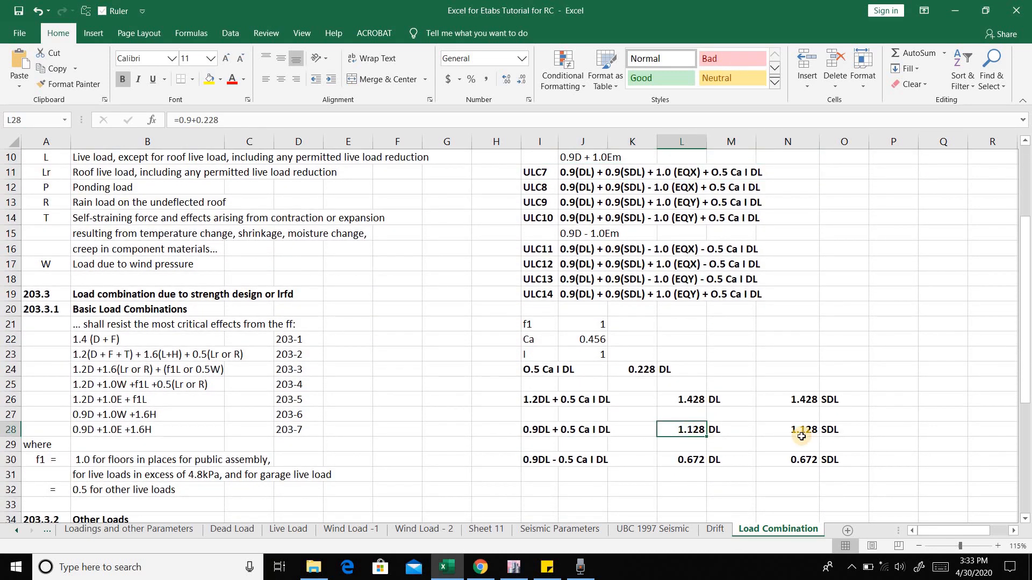
scroll(696, 260, "up", 1)
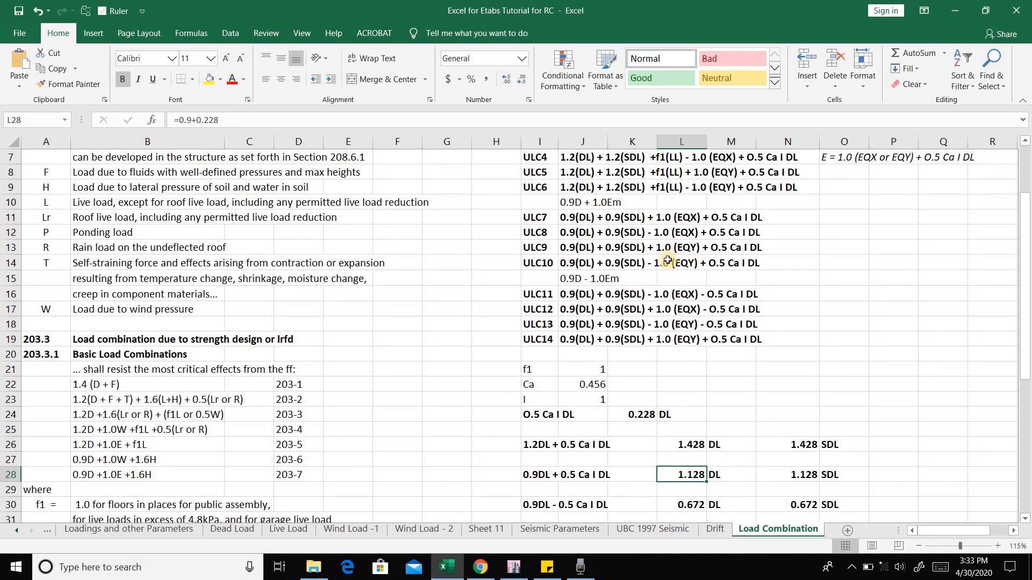
scroll(667, 260, "up", 1)
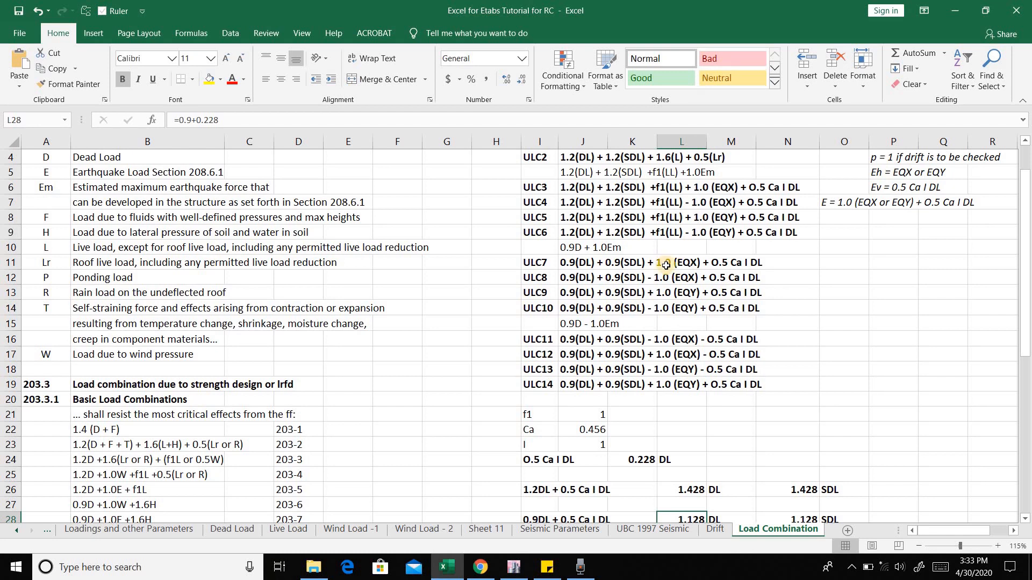
scroll(697, 474, "down", 1)
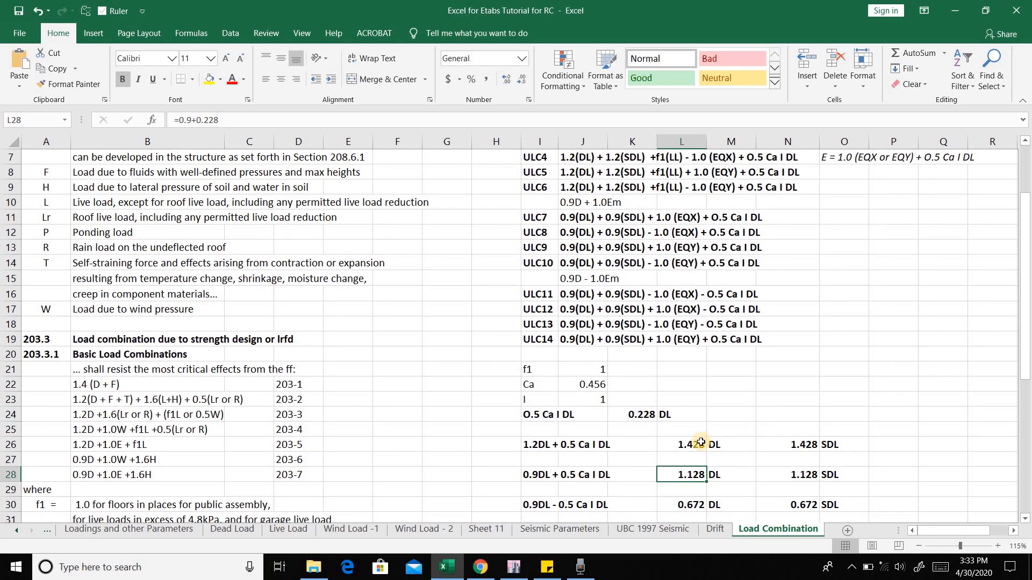
Step: Return to ETABS and start a new load combination named ULC7 with the Dead load at a scale factor of 1.128
key("alt+Tab")
left_click(589, 224)
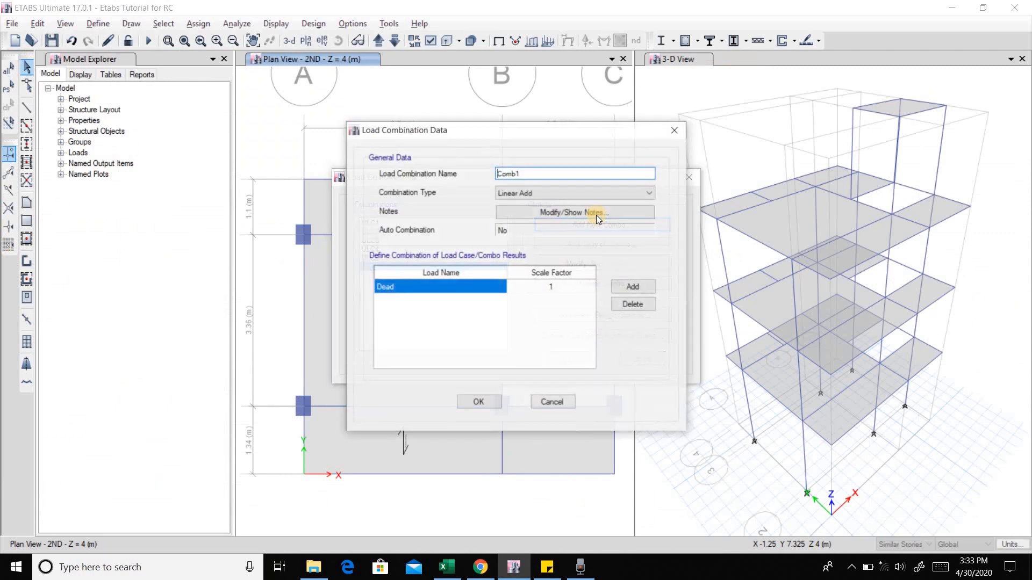
left_click_drag(547, 173, 439, 162)
type("ULC7")
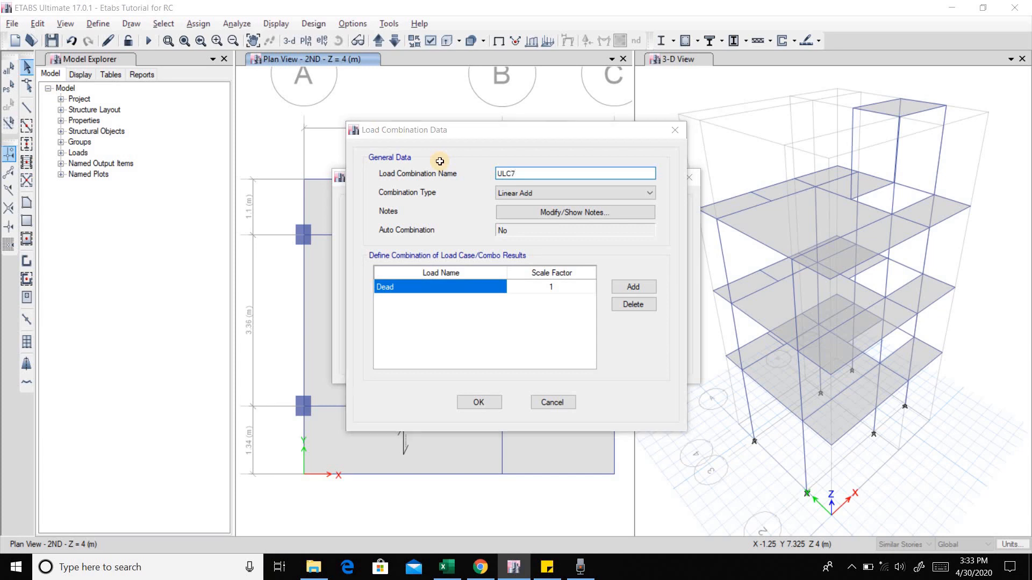
key("alt+Tab")
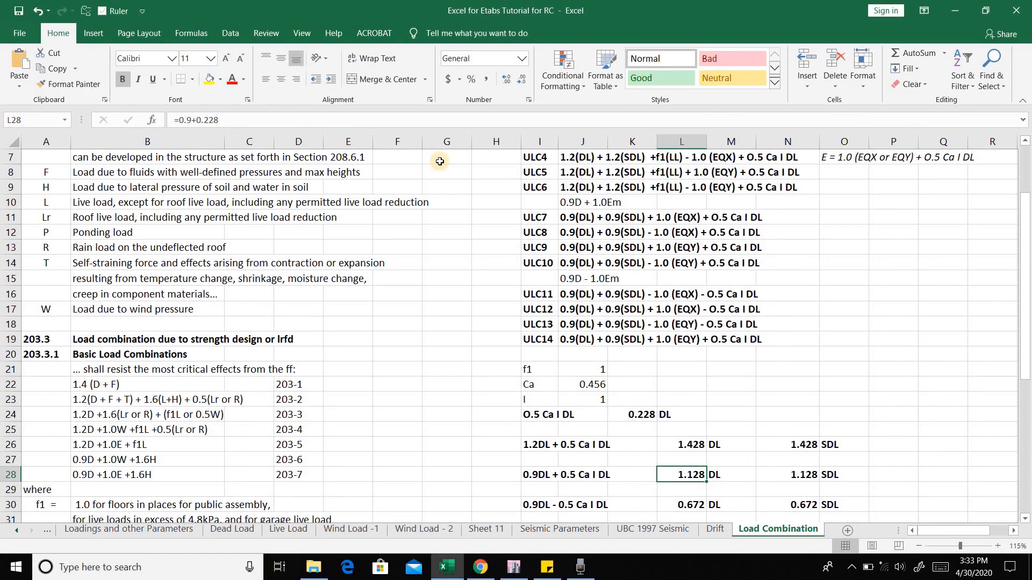
key("alt+Tab")
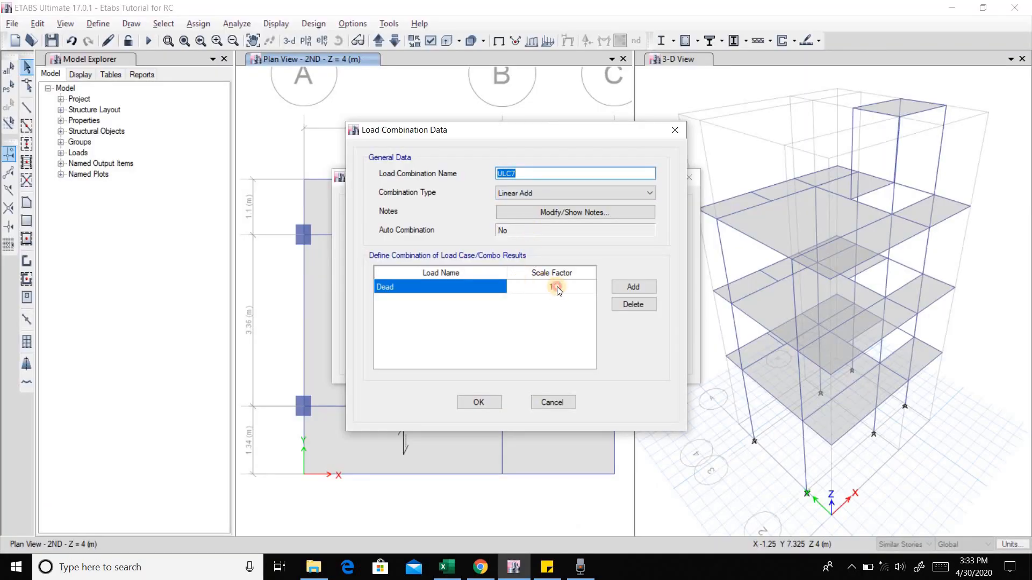
left_click(557, 286)
left_click(557, 286)
left_click(554, 291)
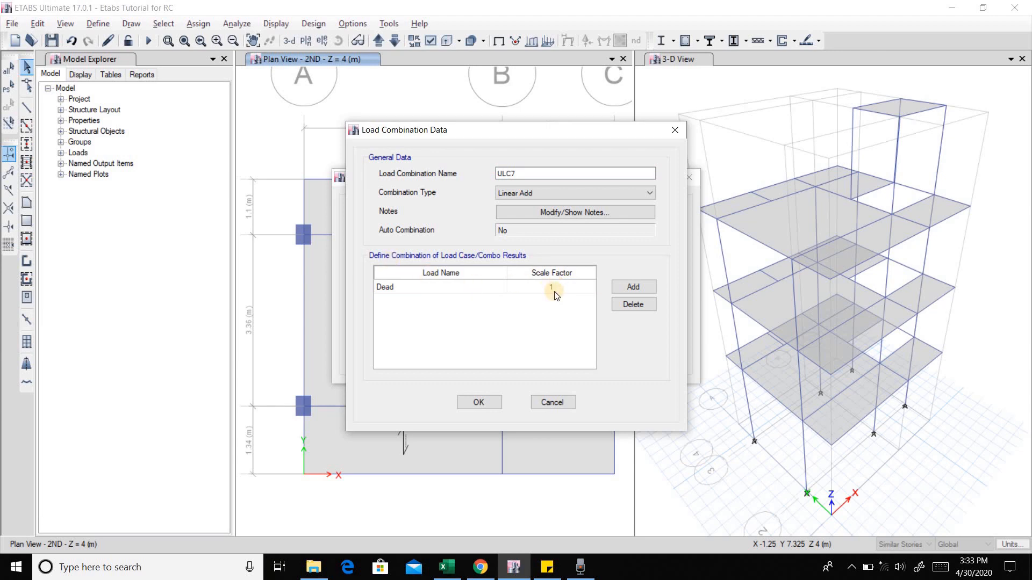
key("alt+Tab")
key("alt+Tab")
Step: Add SDL as the second load in ULC7 with a scale factor of 1.128
left_click(633, 286)
left_click(497, 301)
left_click(472, 377)
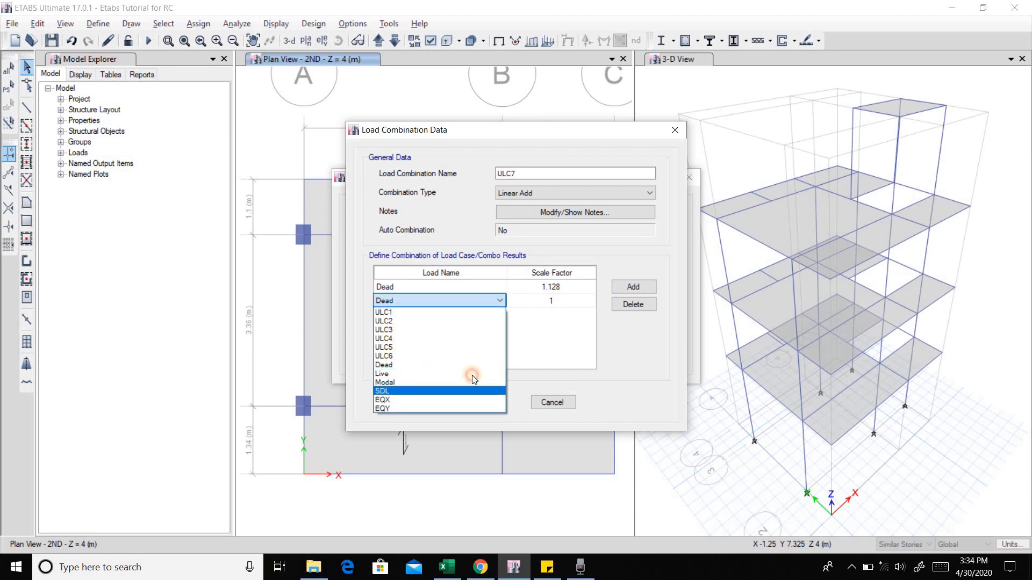
left_click(563, 303)
left_click(559, 302)
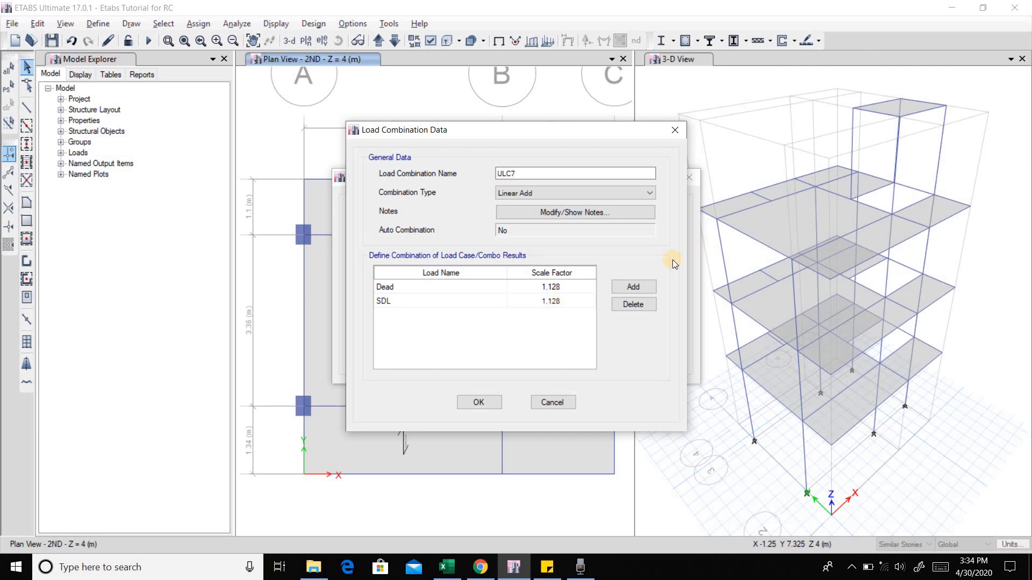
Step: Check the earthquake term of ULC7 in the Excel sheet, add EQX with a scale factor of 1, and accept the combination
left_click(641, 287)
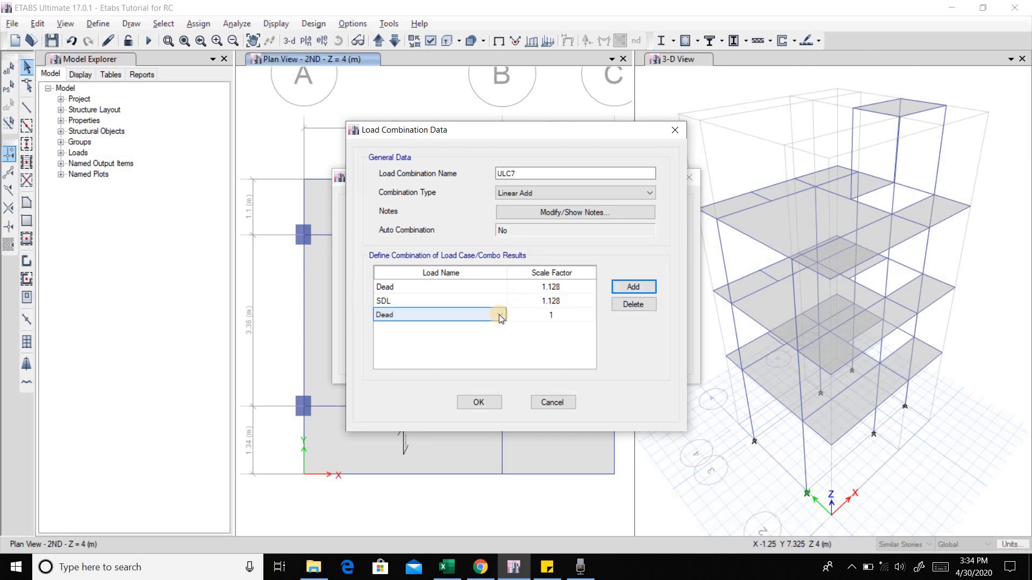
key("alt+Tab")
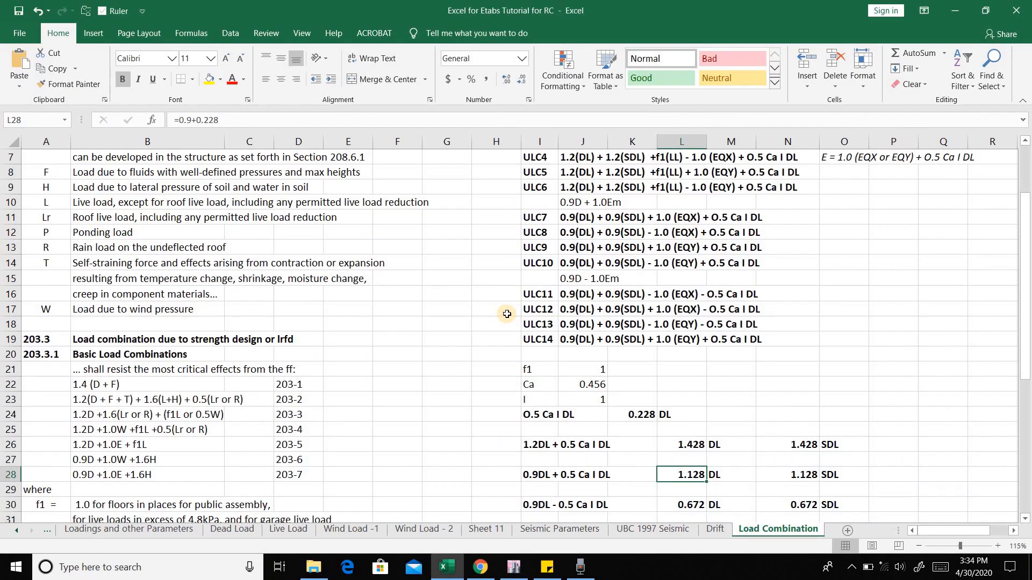
left_click(678, 217)
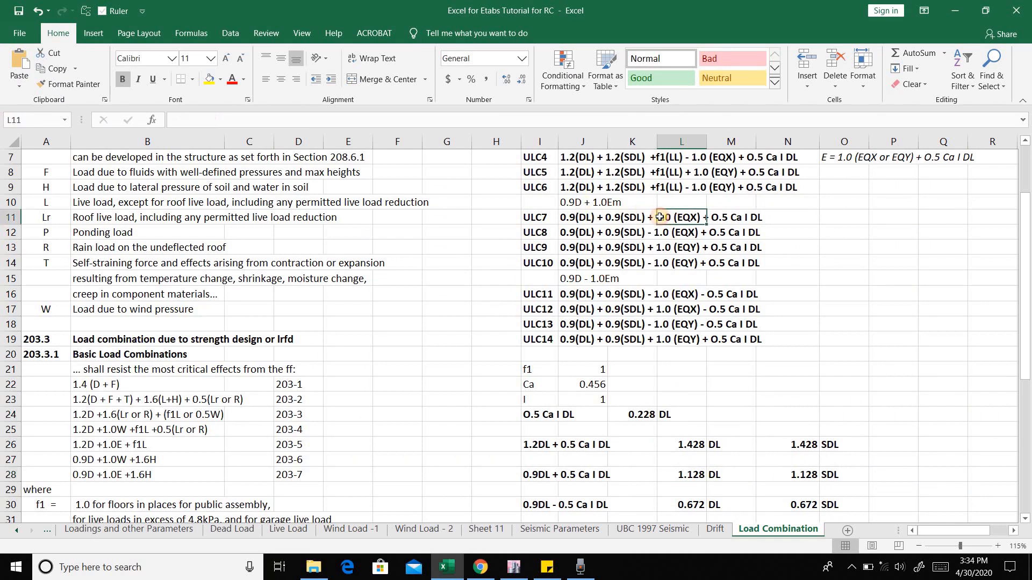
key("alt+Tab")
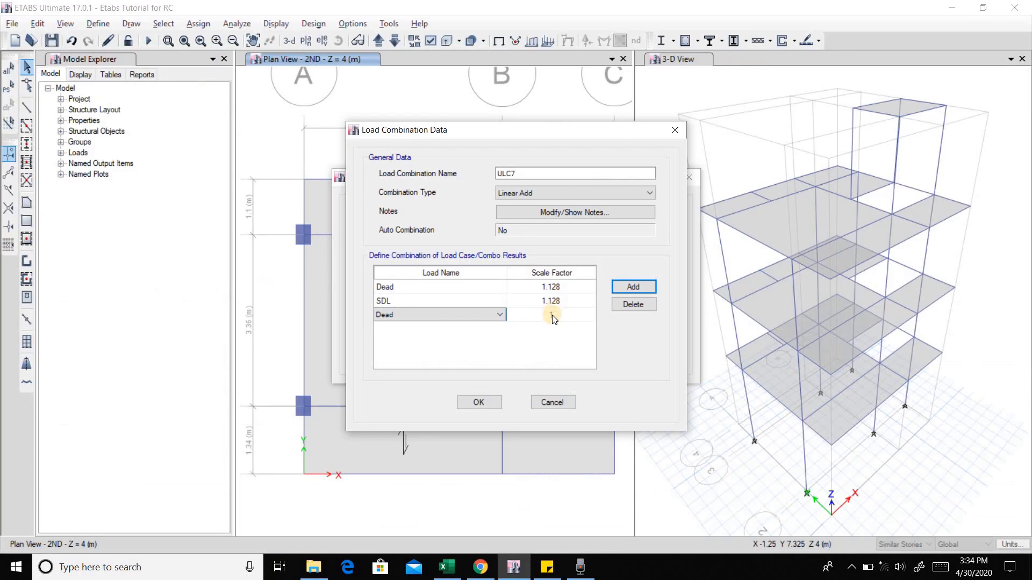
left_click(496, 316)
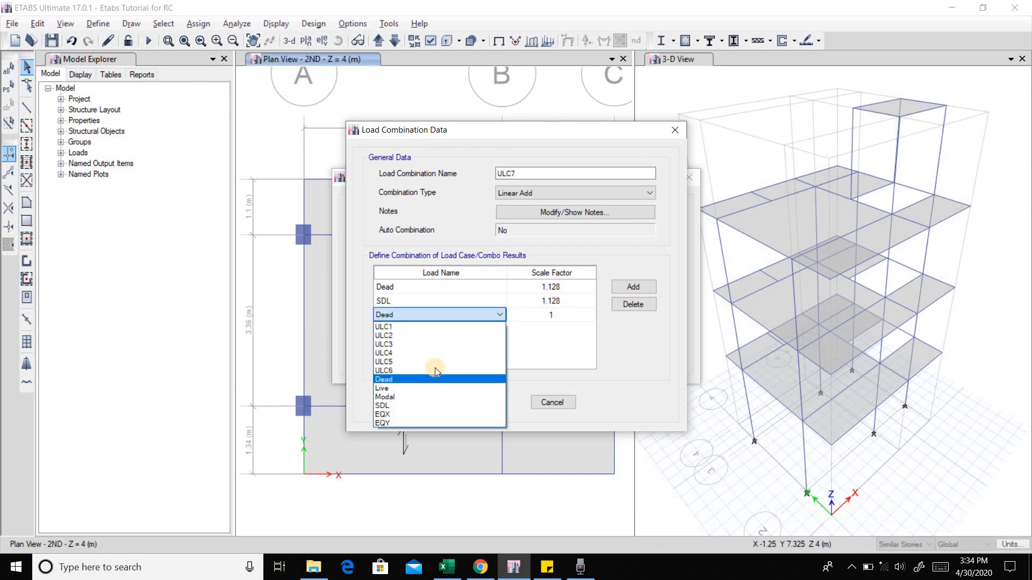
left_click(416, 413)
left_click(485, 404)
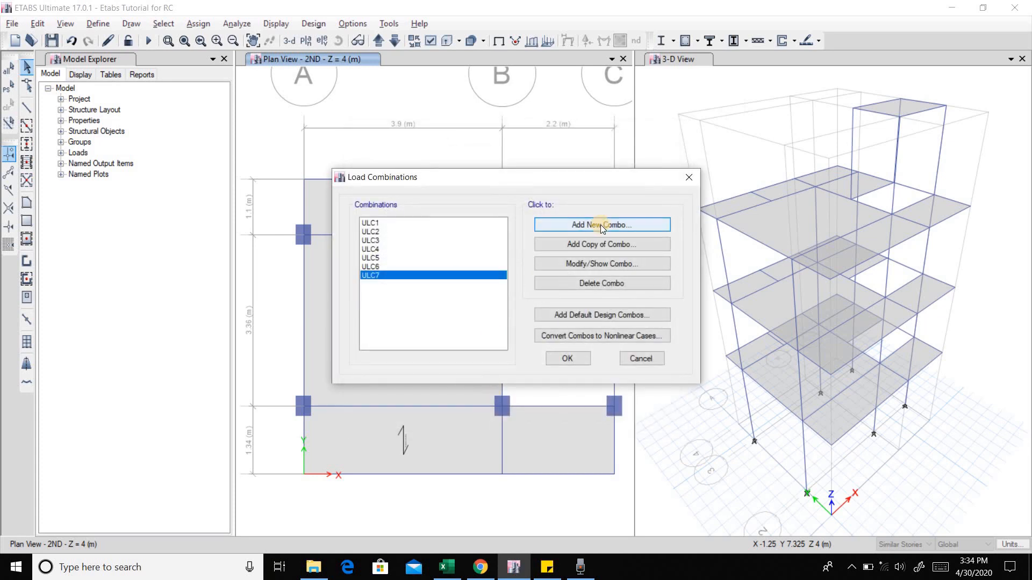
Step: Start a new load combination named ULC8 with the Dead load at a scale factor of 1.128
left_click(601, 226)
left_click_drag(525, 170, 441, 169)
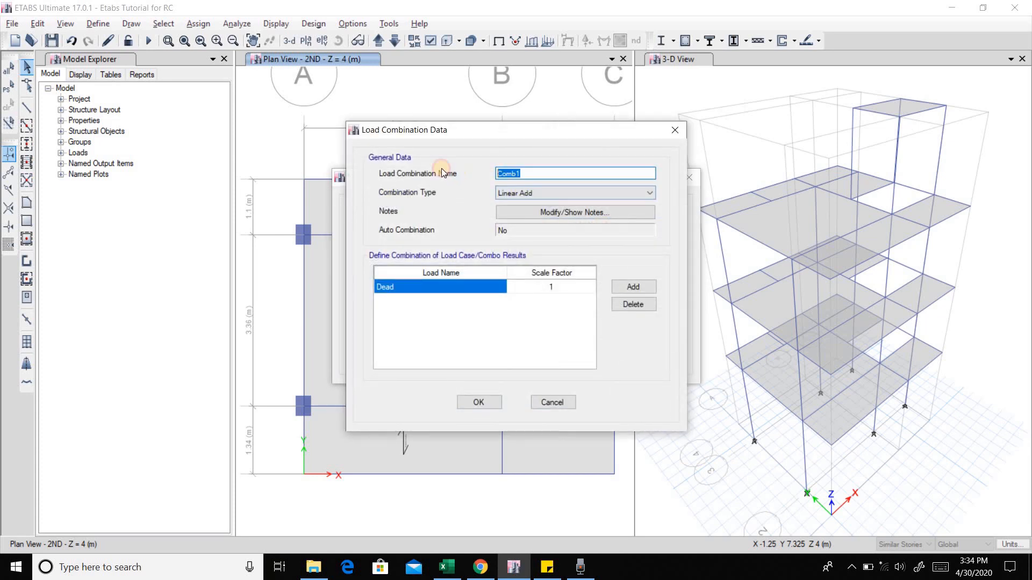
type("ULC8")
key("super+l")
left_click(521, 289)
left_click(562, 286)
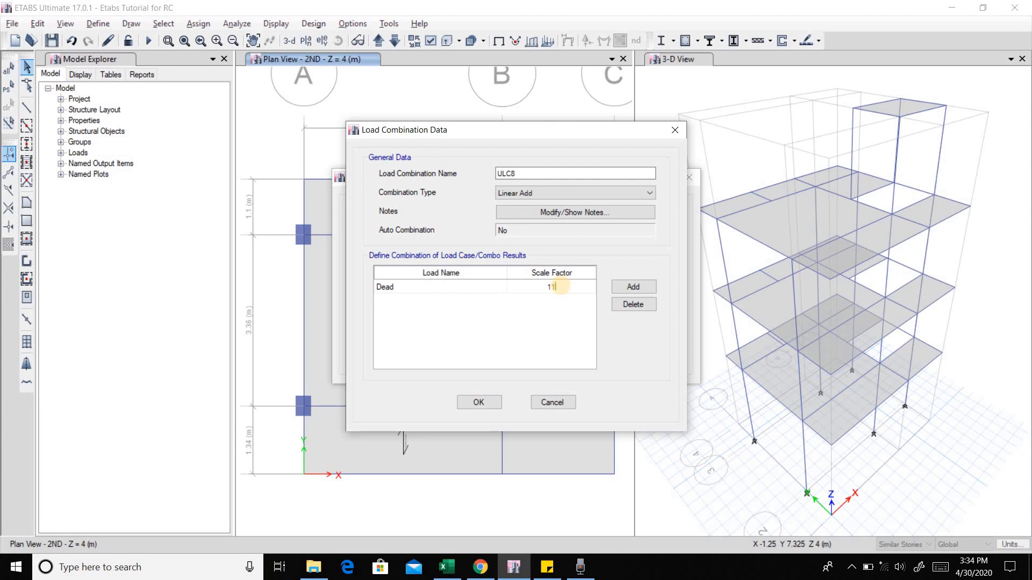
type("8")
Step: Add SDL as the second load in ULC8 with a scale factor of 1.128
left_click(633, 287)
left_click(500, 301)
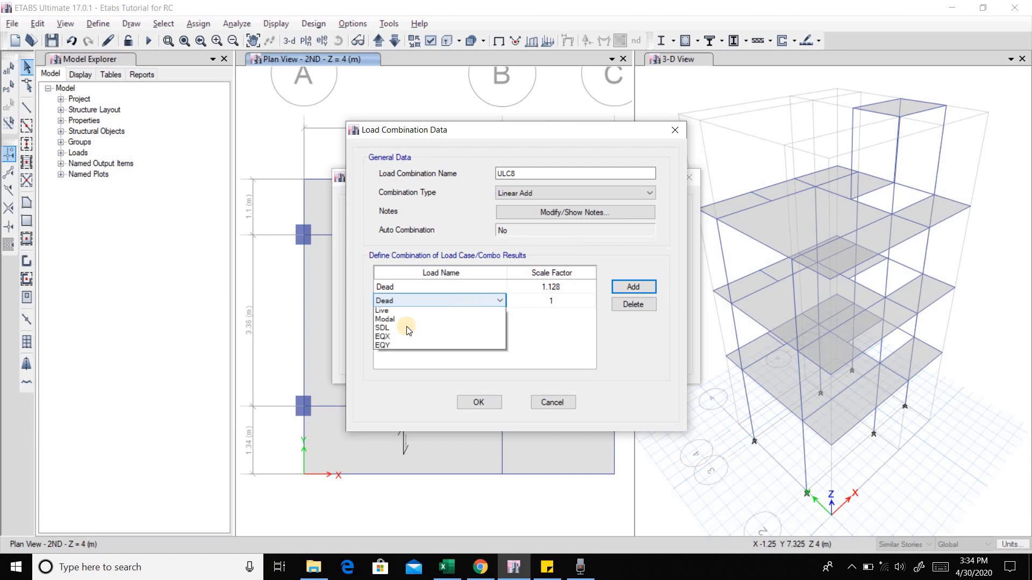
left_click(406, 399)
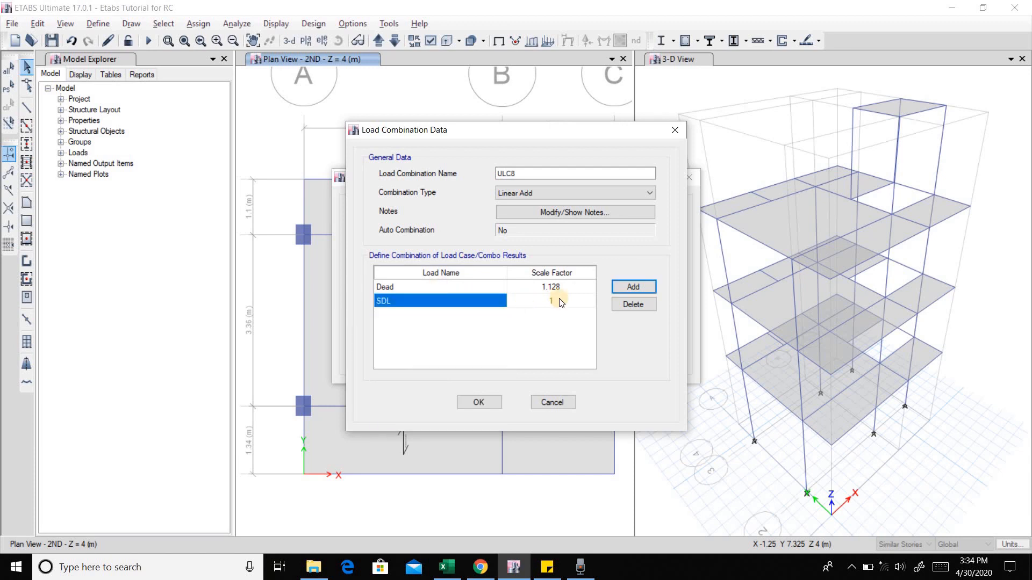
left_click(558, 300)
left_click(559, 298)
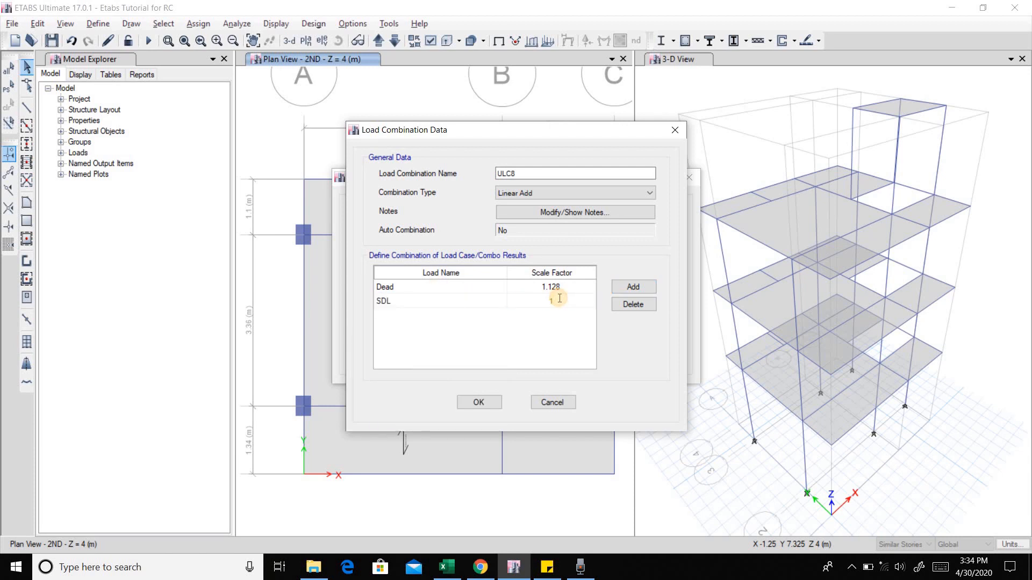
Step: Add EQY as the third load in ULC8 and check the earthquake term of ULC8 in the Excel sheet
left_click(635, 285)
left_click(496, 316)
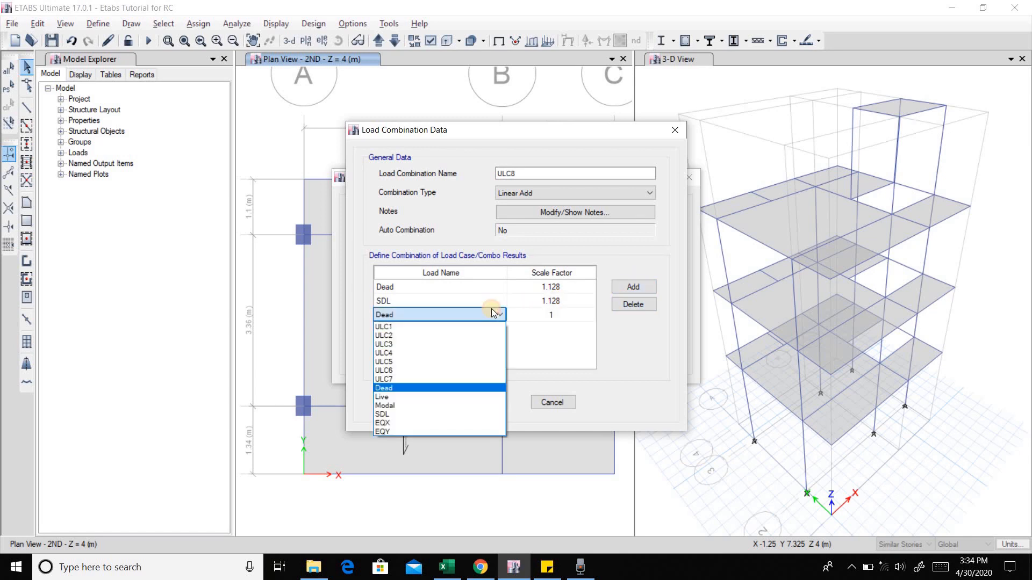
left_click(412, 427)
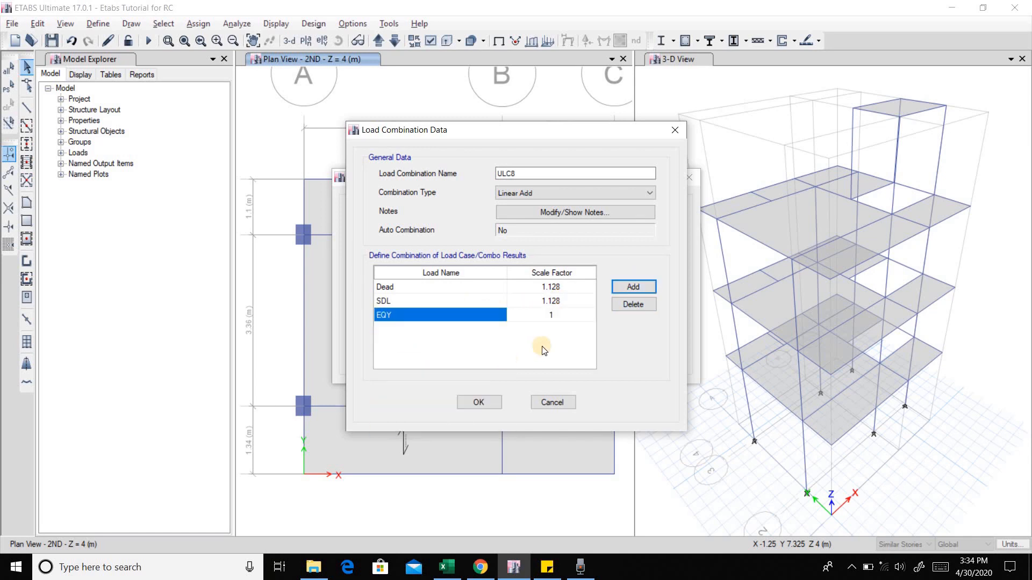
key("alt+Tab")
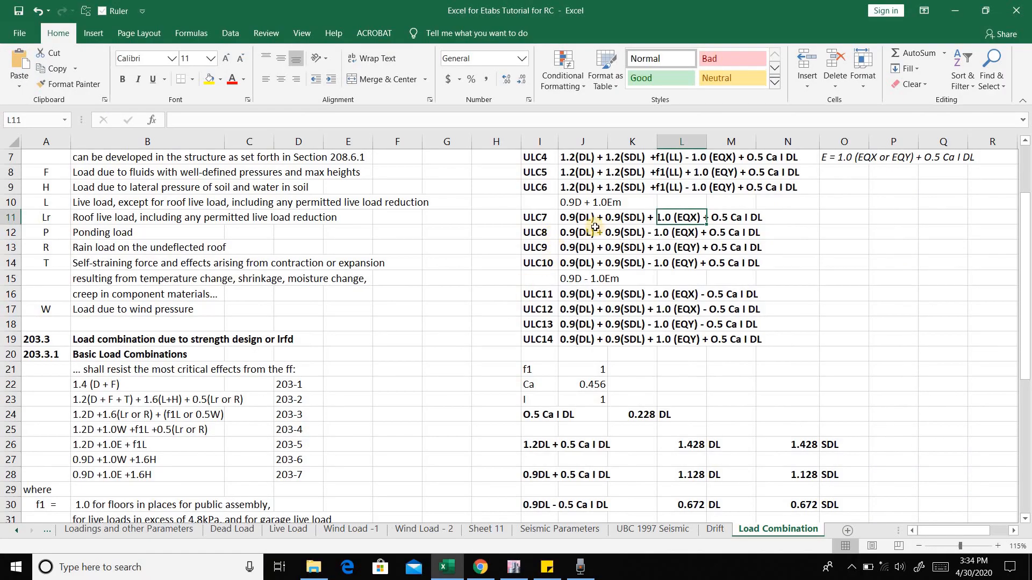
left_click(595, 227)
key("alt+Tab")
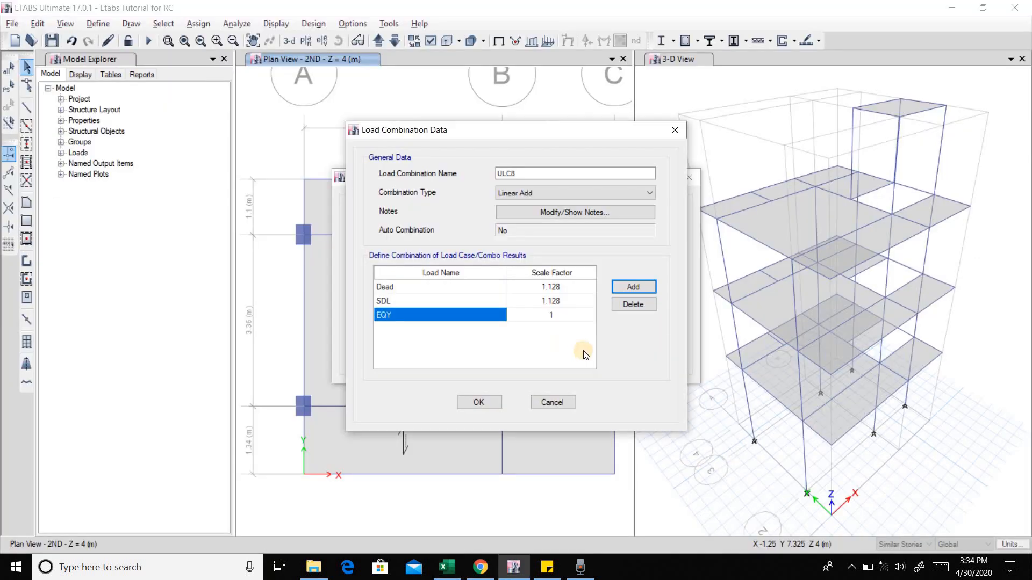
Step: Change the third load of ULC8 to EQX with a scale factor of -1 and accept the combination
left_click(450, 314)
left_click(486, 314)
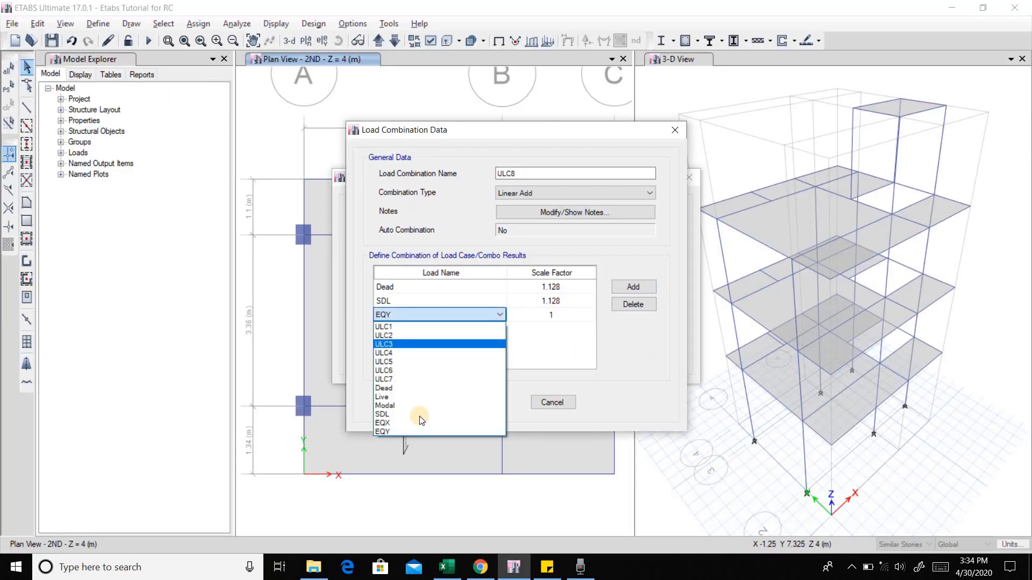
left_click(418, 423)
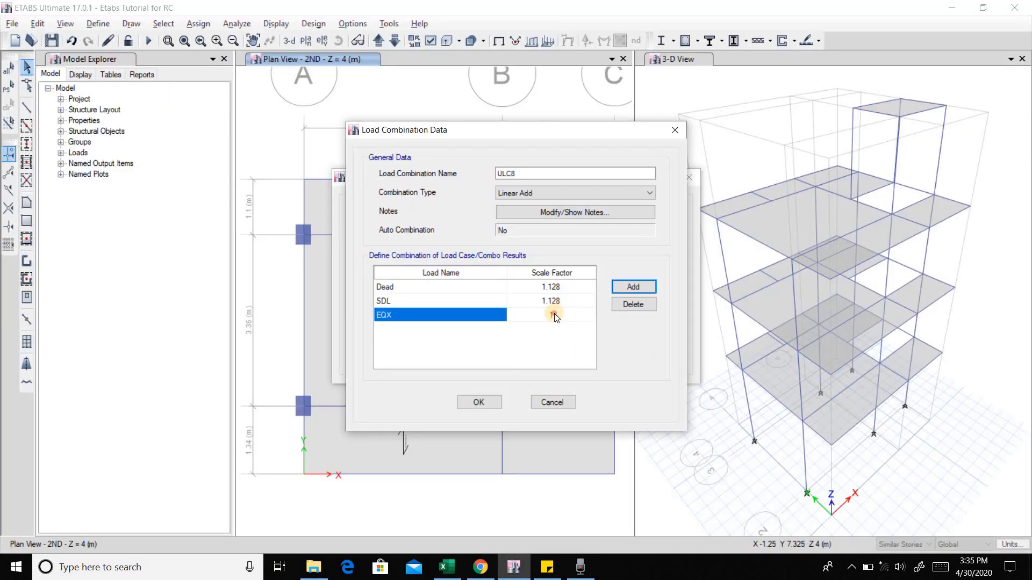
left_click(554, 313)
left_click(554, 314)
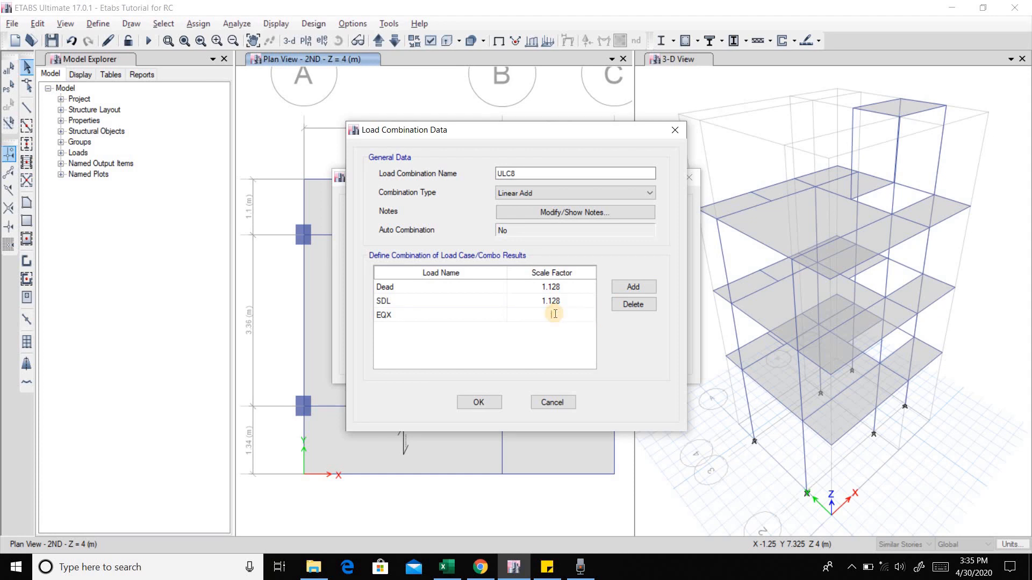
type("-1.0")
left_click(479, 402)
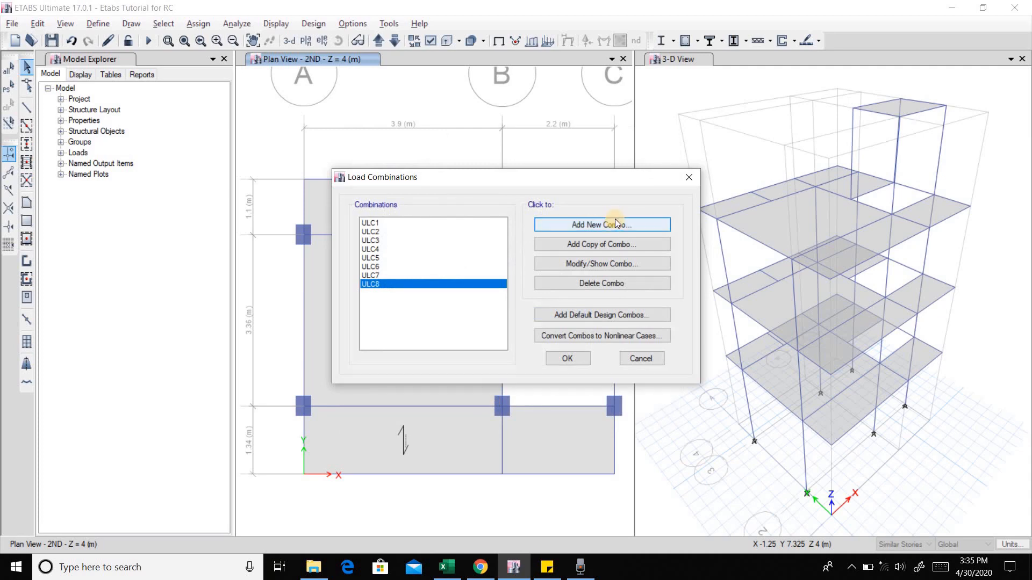
Step: Check the ULC9 expression in the Excel sheet and review the loads and scale factors of ULC8 in ETABS
key("alt+Tab")
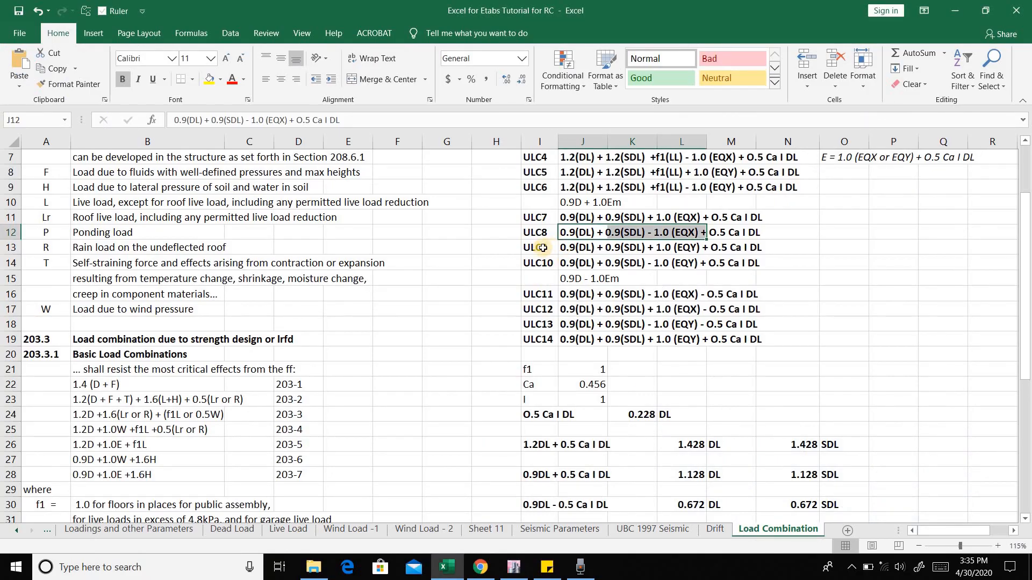
left_click(539, 248)
left_click_drag(682, 248, 752, 248)
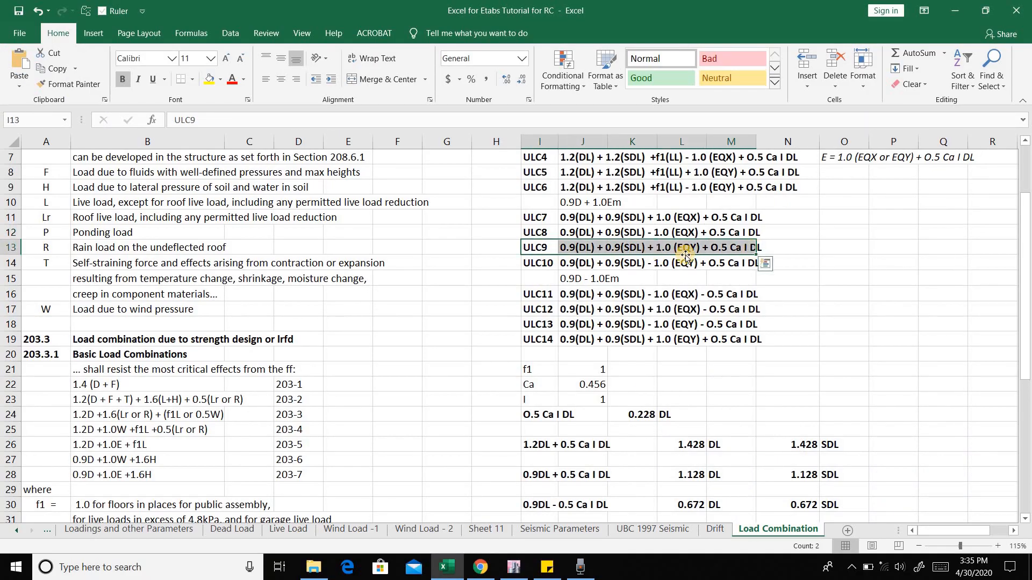
key("alt+Tab")
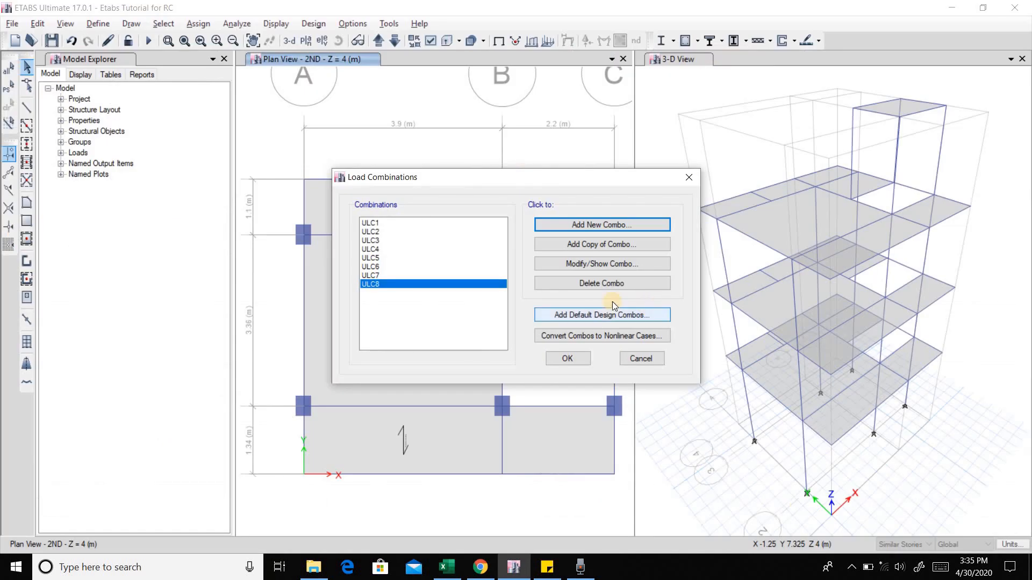
double_click(385, 282)
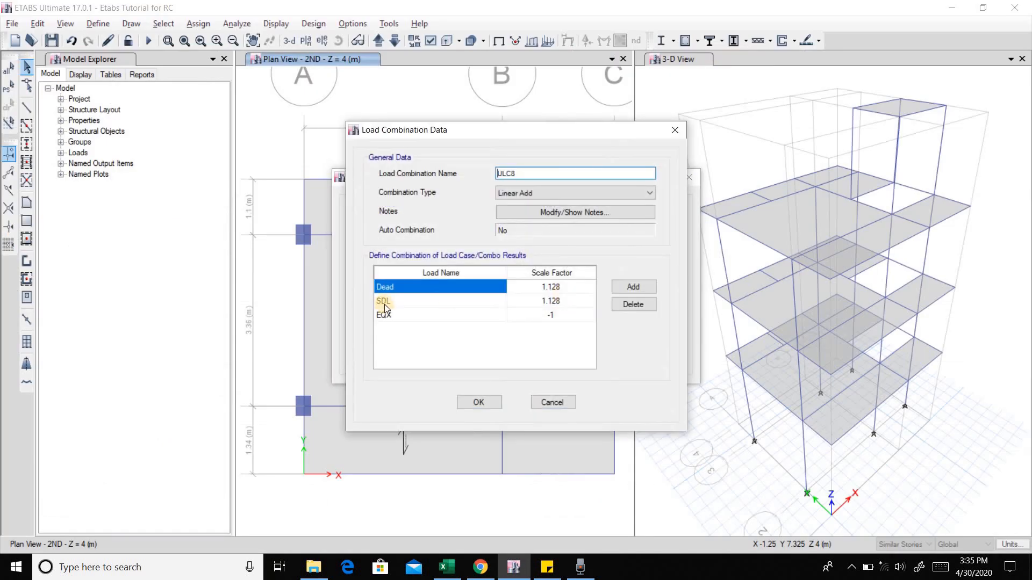
left_click(486, 398)
Step: Start a new load combination named ULC9 with the Dead load at a scale factor of 1.128
left_click(558, 224)
left_click_drag(538, 173, 449, 172)
type("UL")
key("alt+Tab")
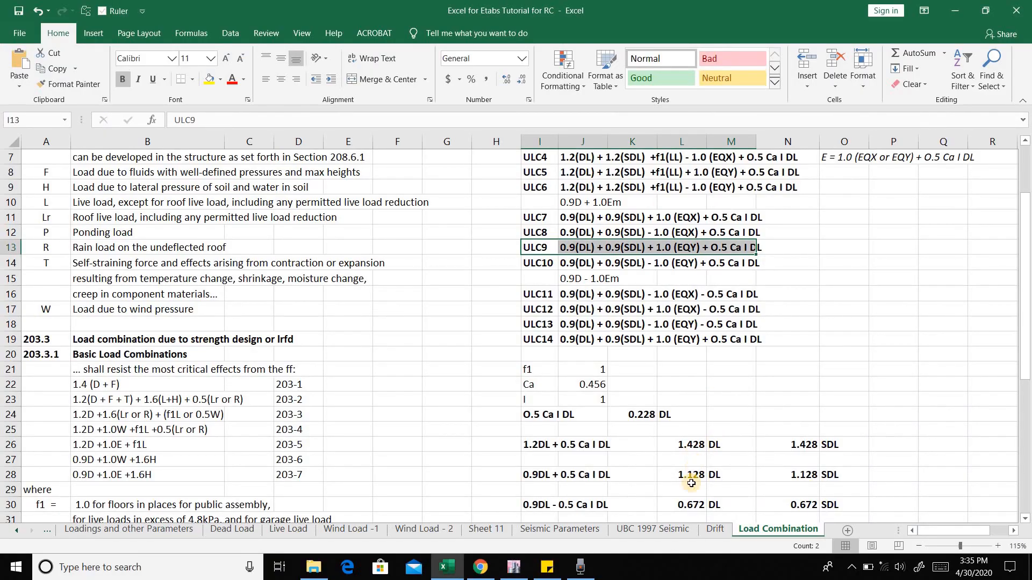
key("alt+Tab")
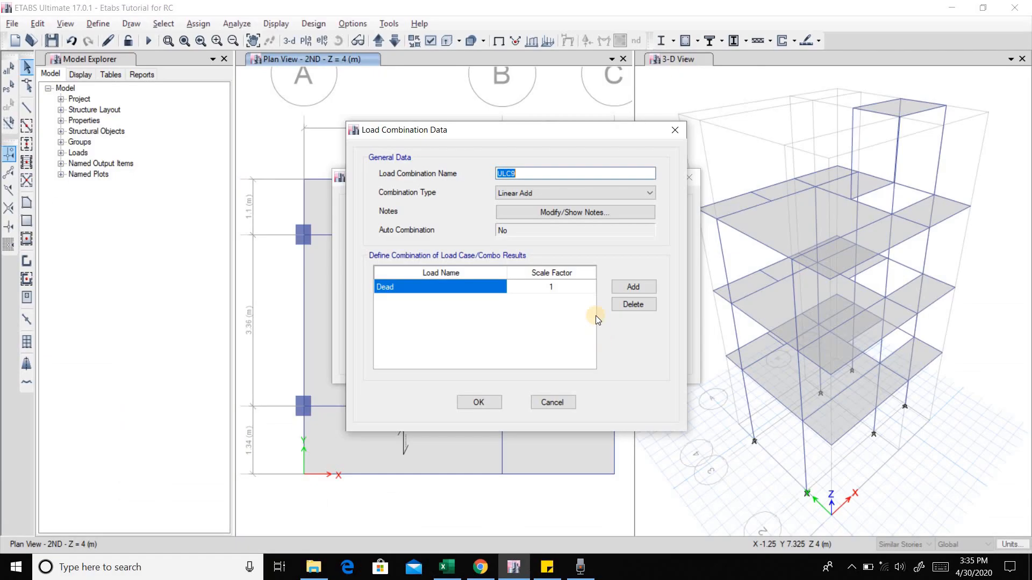
left_click(560, 282)
left_click(560, 284)
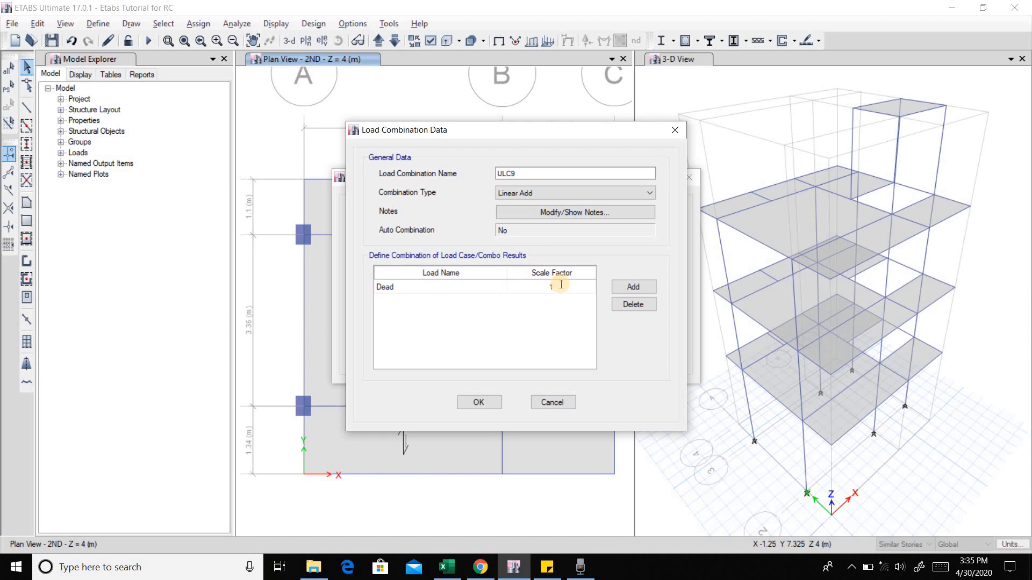
key("Return")
Step: Add SDL as the second load in ULC9 with a scale factor of 1.128
left_click(635, 290)
left_click(495, 299)
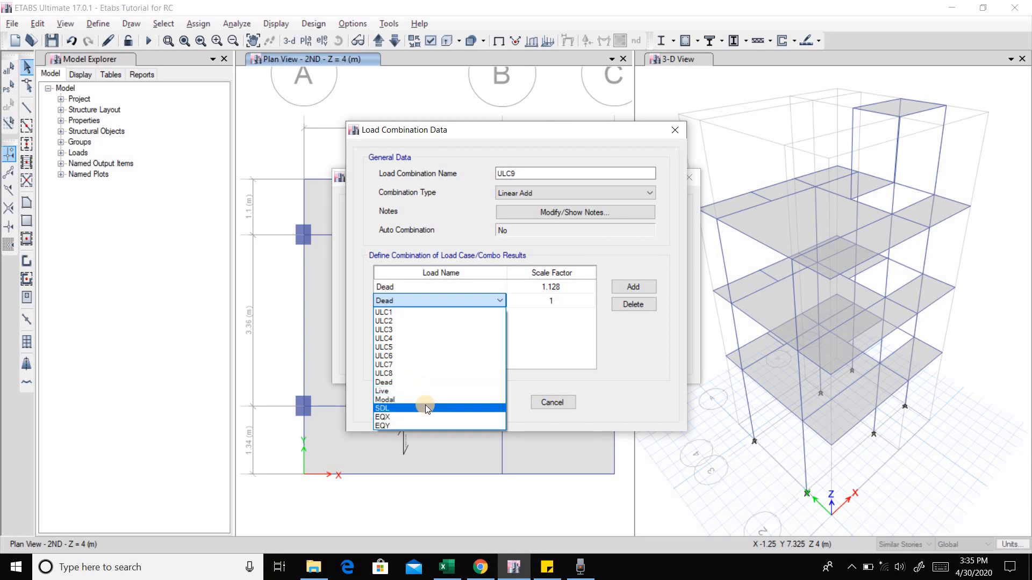
left_click(410, 407)
left_click(554, 301)
left_click(553, 300)
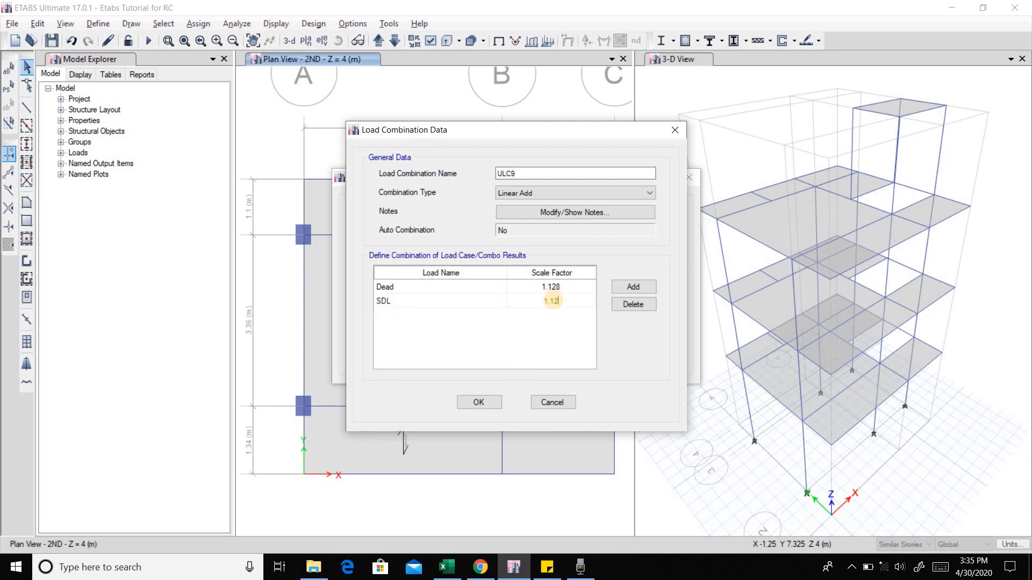
Step: Add EQY to ULC9 with a scale factor of 1, verify it against the Excel sheet, and accept the combination
left_click(639, 285)
left_click(491, 315)
left_click(499, 316)
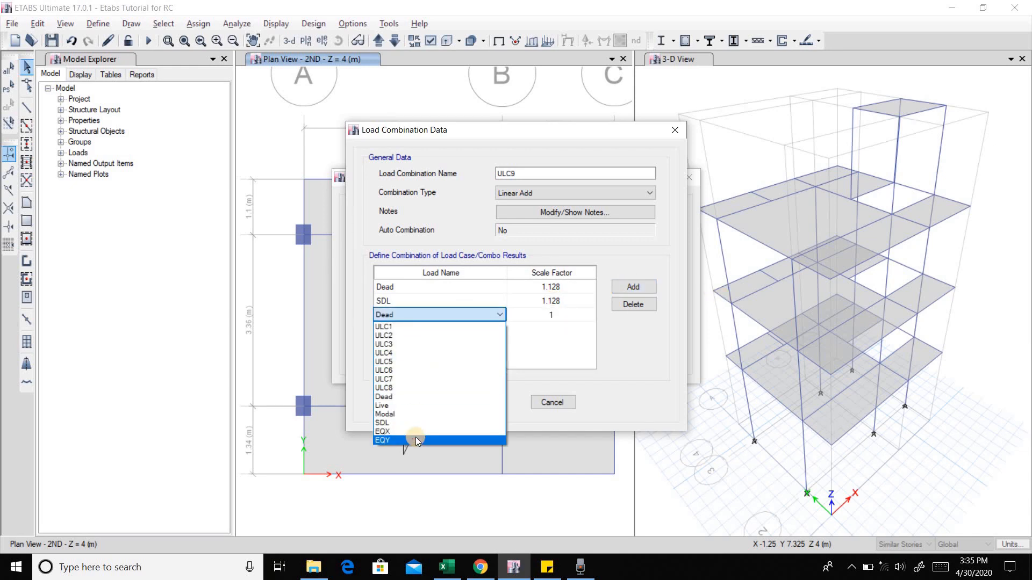
left_click(415, 436)
key("alt+Tab")
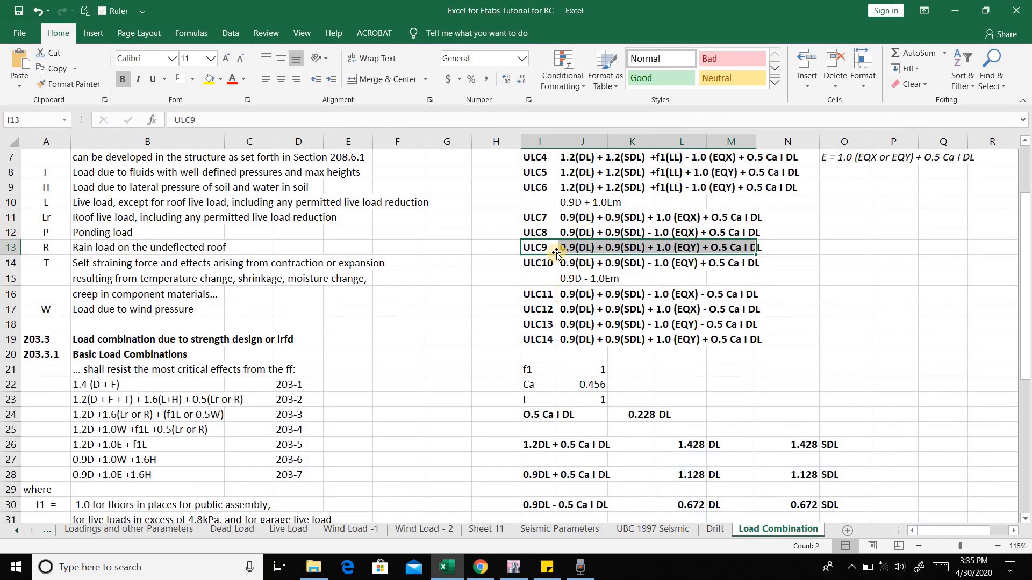
key("alt+Tab")
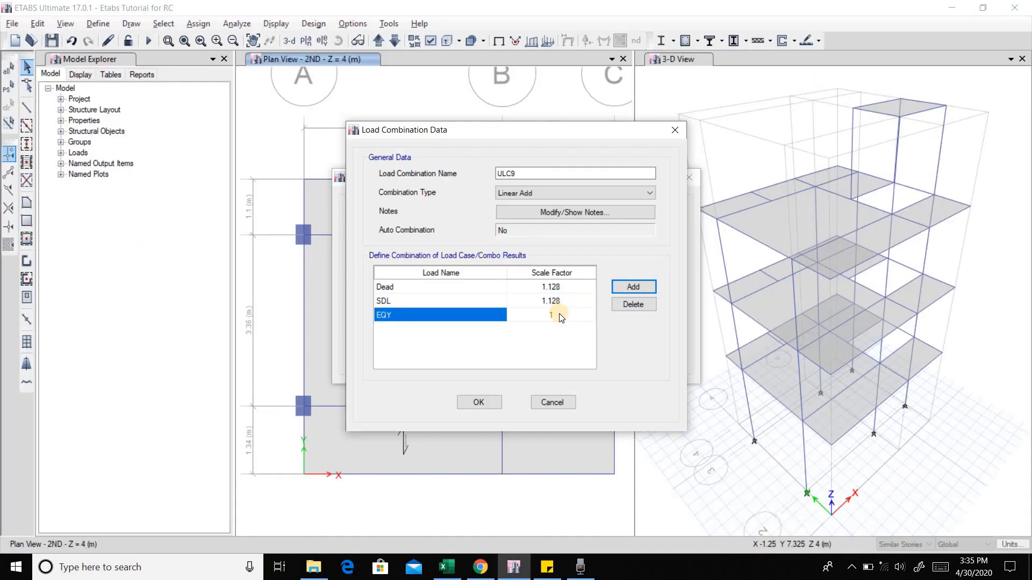
left_click(479, 401)
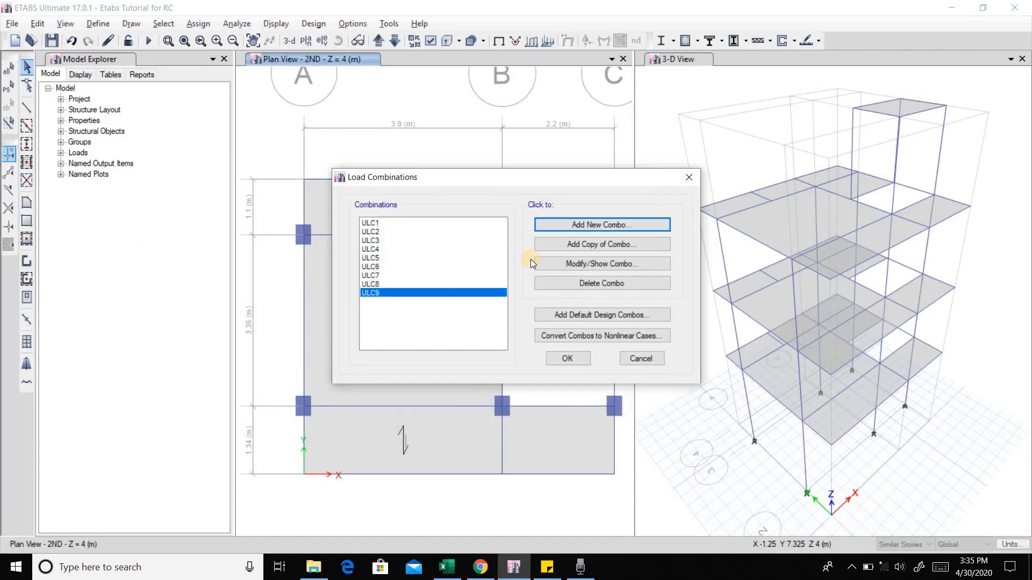
Step: Start a new load combination named ULC10 with the Dead load at a scale factor of 1.128
left_click(589, 226)
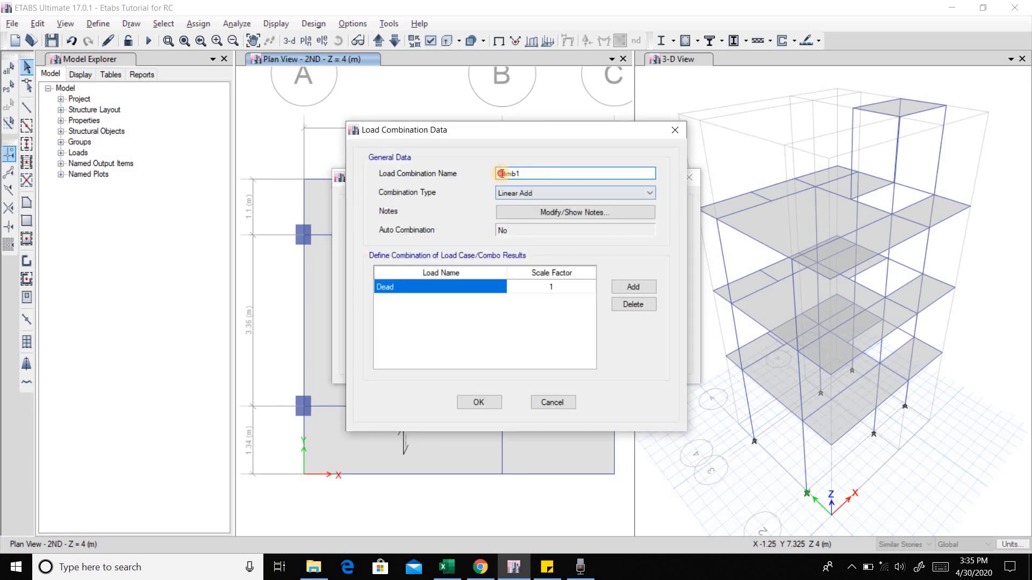
type("ULC10")
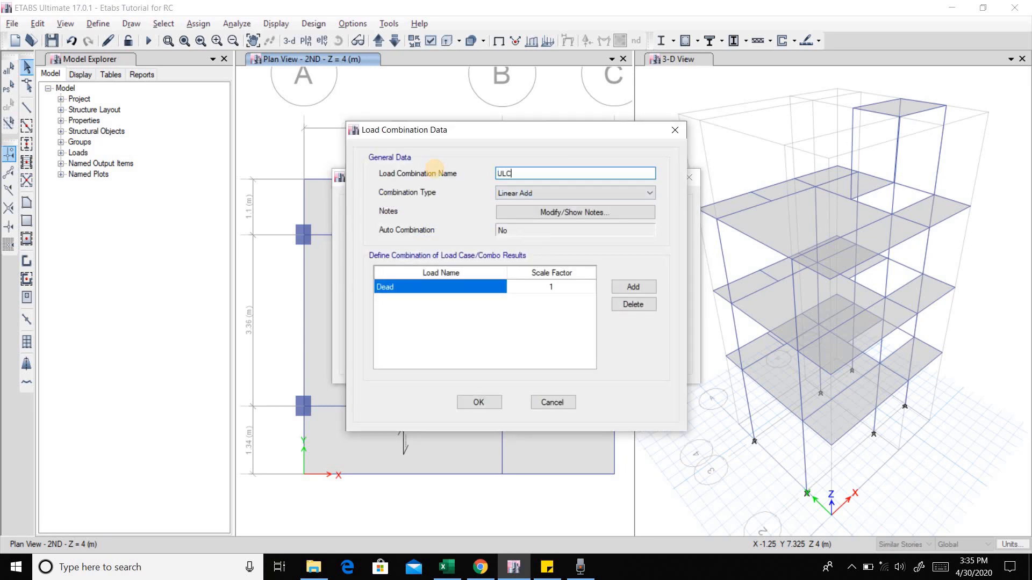
left_click(557, 286)
left_click(557, 286)
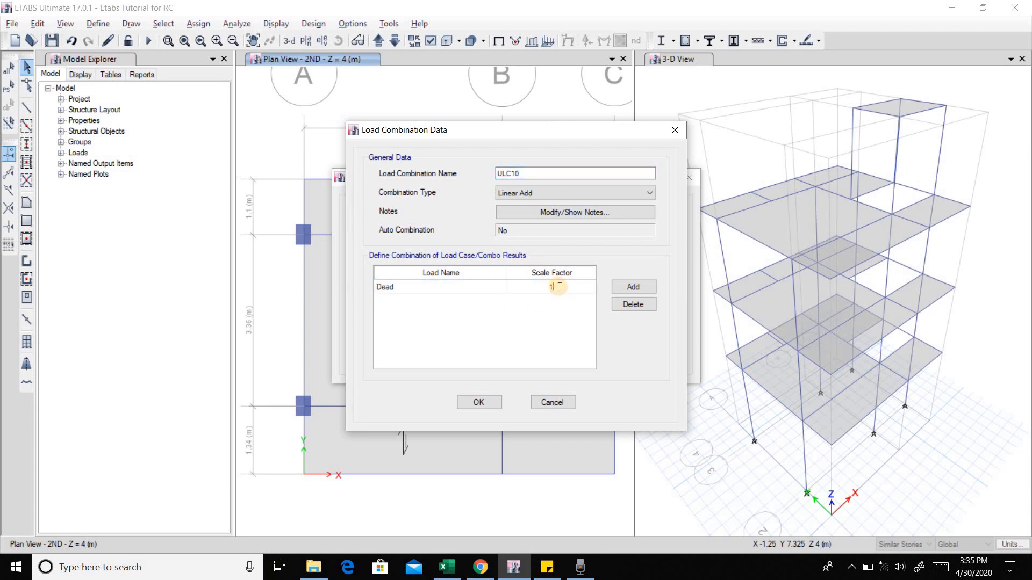
type(".128")
Step: Add SDL as the second load in ULC10 with a scale factor of 1.128
left_click(639, 288)
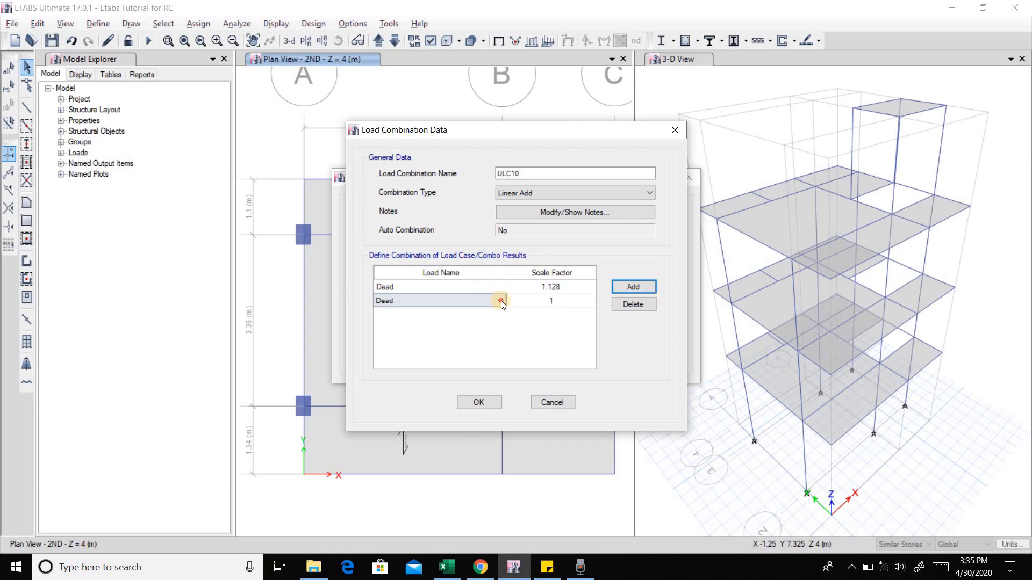
left_click(501, 301)
left_click(408, 418)
left_click(555, 301)
left_click(557, 301)
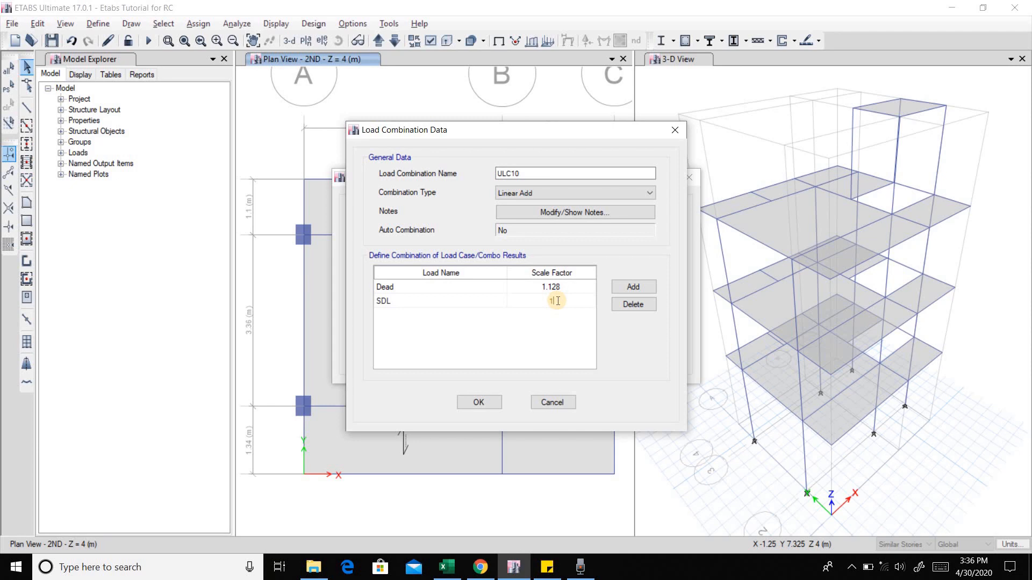
type(".128")
Step: Check the earthquake term of ULC10 in the Excel sheet, add EQY with a scale factor of -1, and accept the combination
left_click(632, 287)
key("alt+Tab")
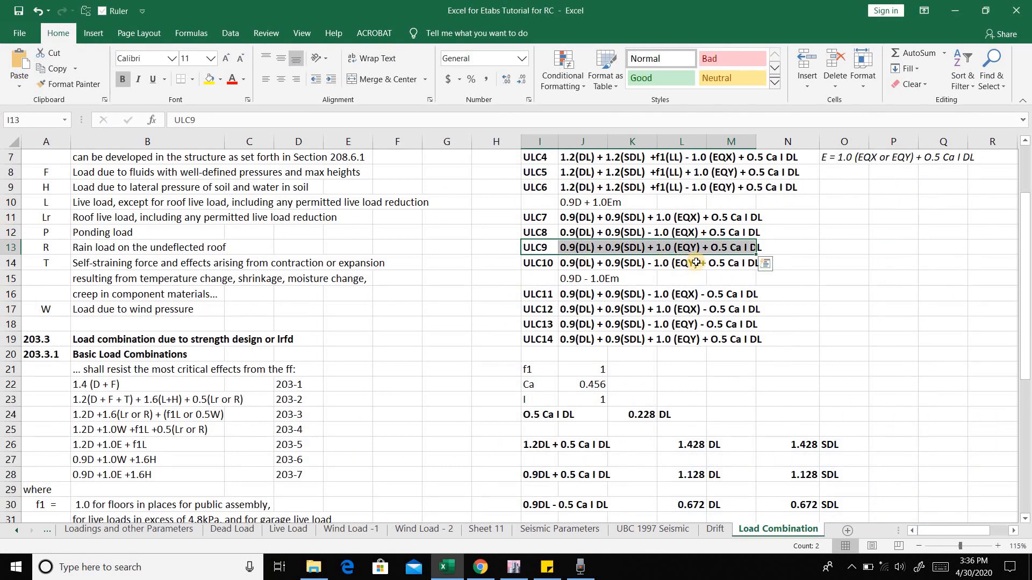
key("alt+Tab")
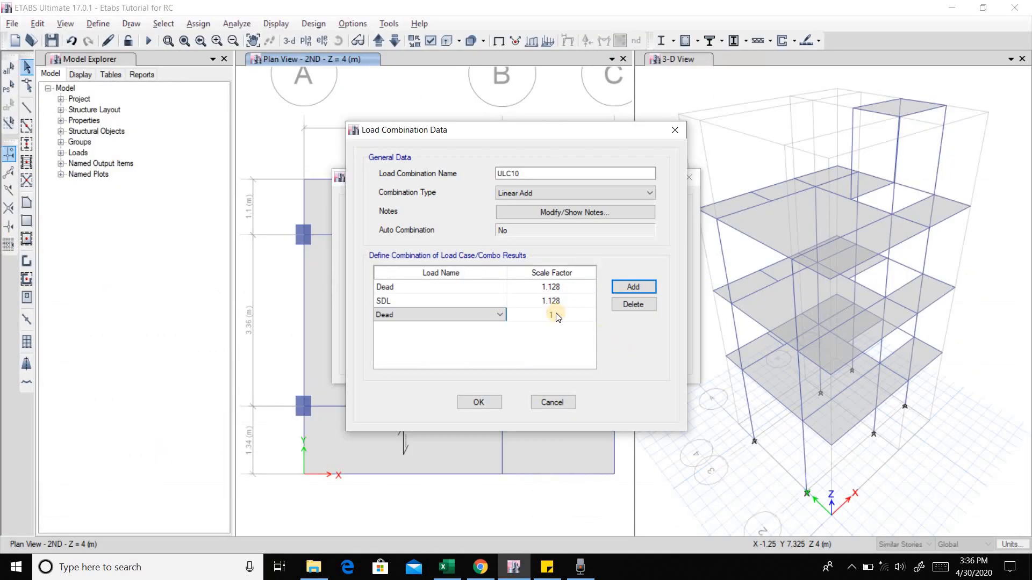
left_click(485, 317)
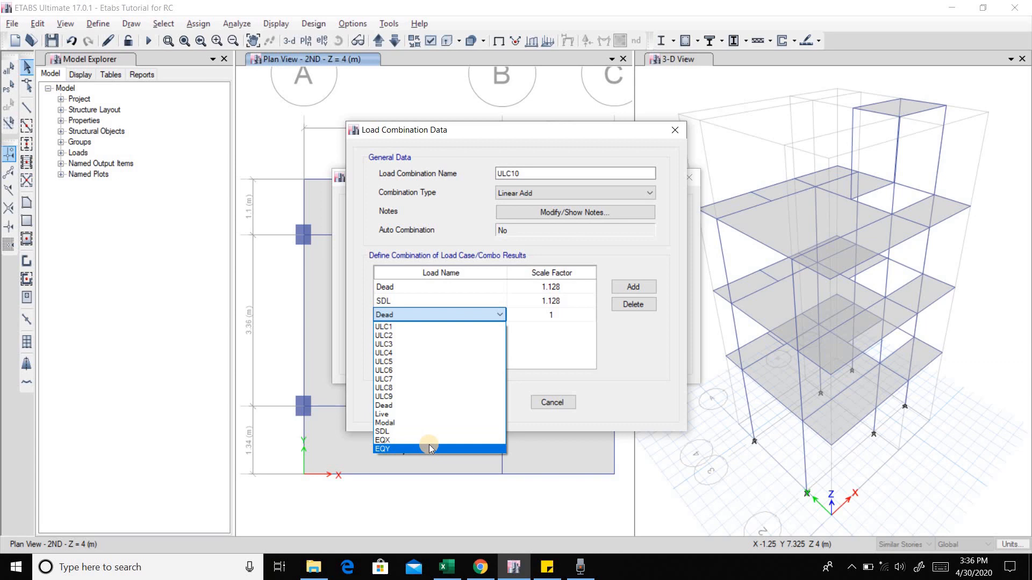
left_click(430, 449)
left_click(556, 316)
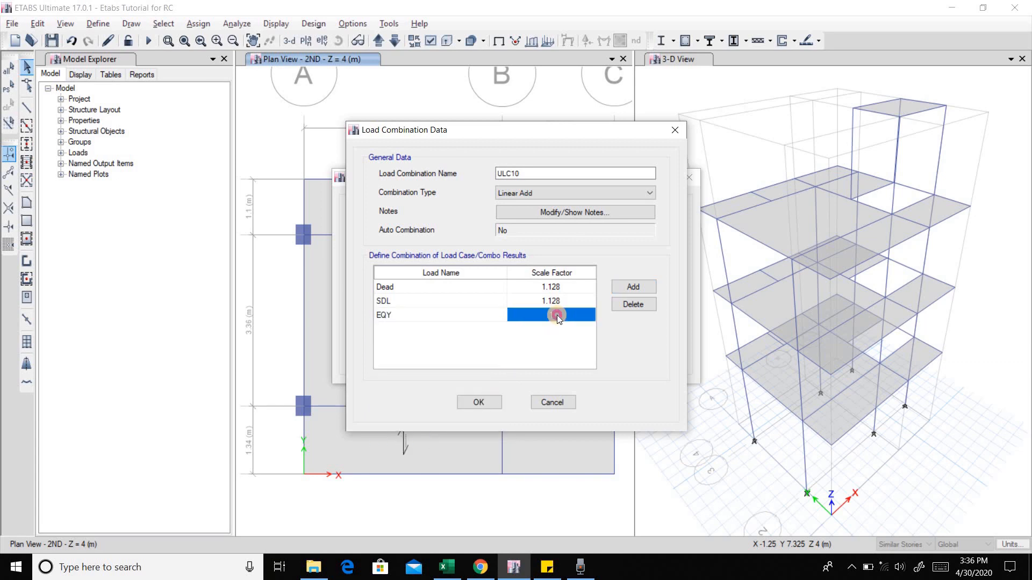
type("1")
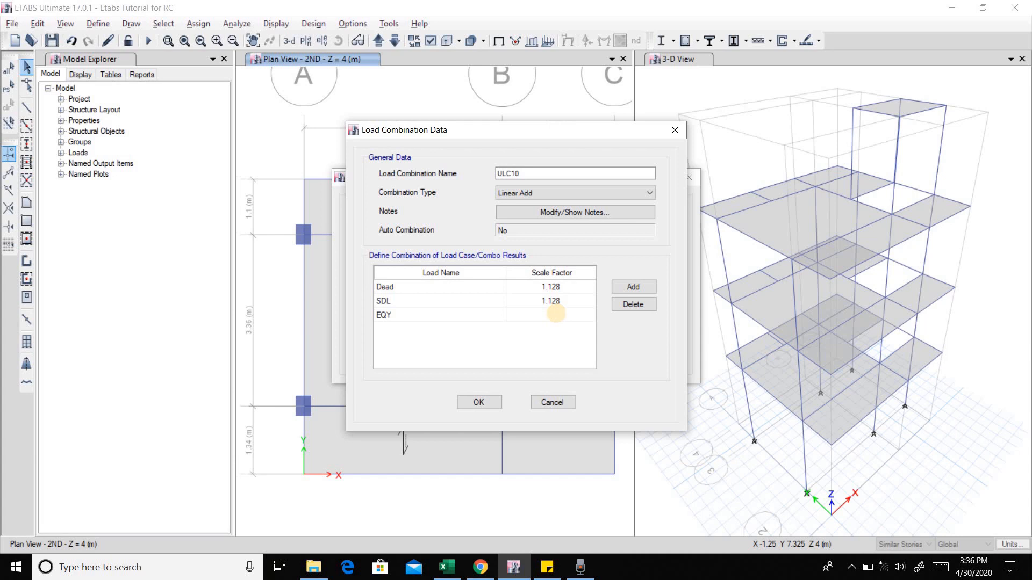
type(".0")
left_click(479, 402)
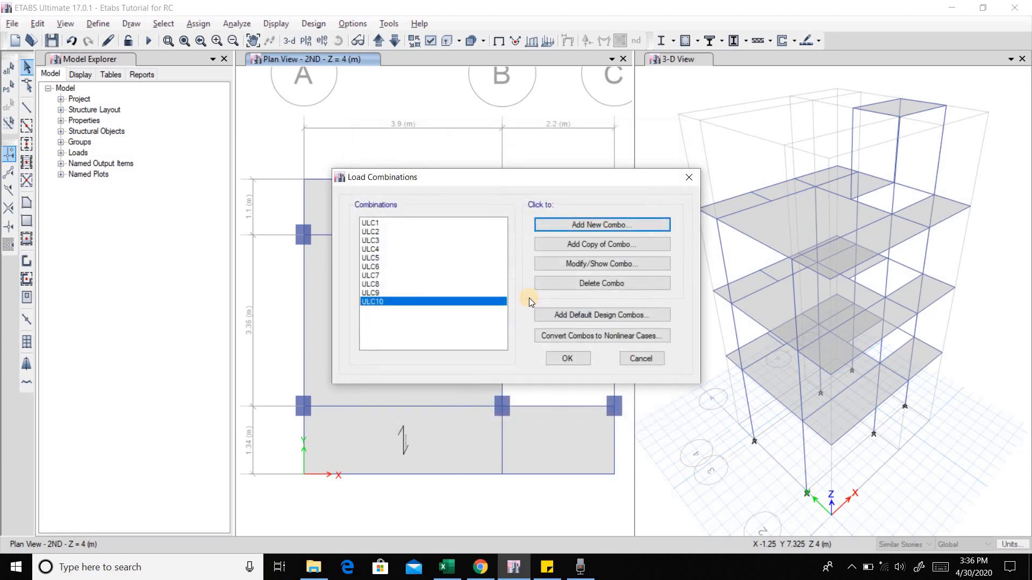
Step: Switch to Excel and examine the ULC11 to ULC14 expressions and the load factors for 0.9DL - 0.5 Ca I DL
key("alt+Tab")
left_click(539, 294)
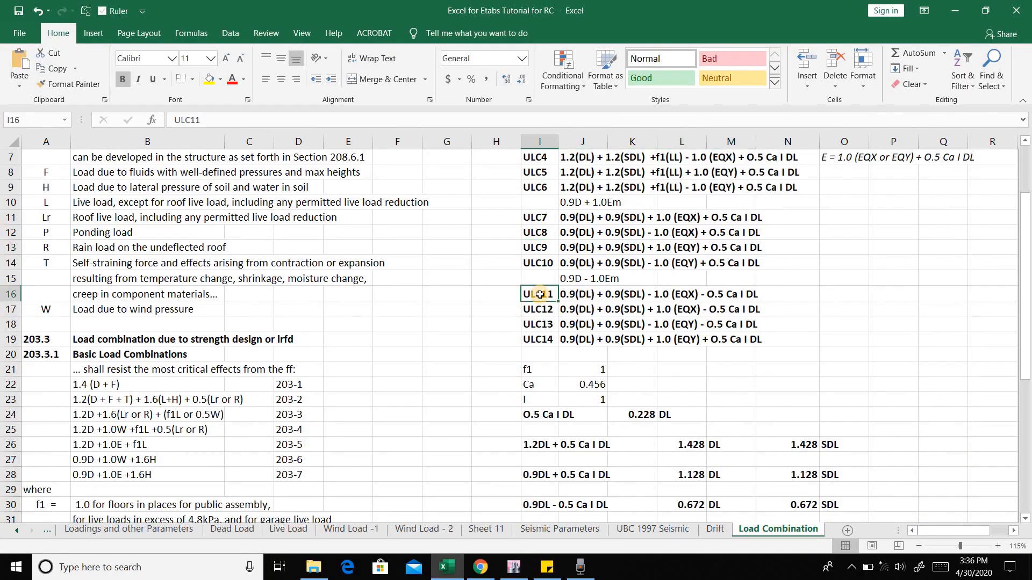
left_click_drag(539, 295, 757, 347)
left_click(823, 322)
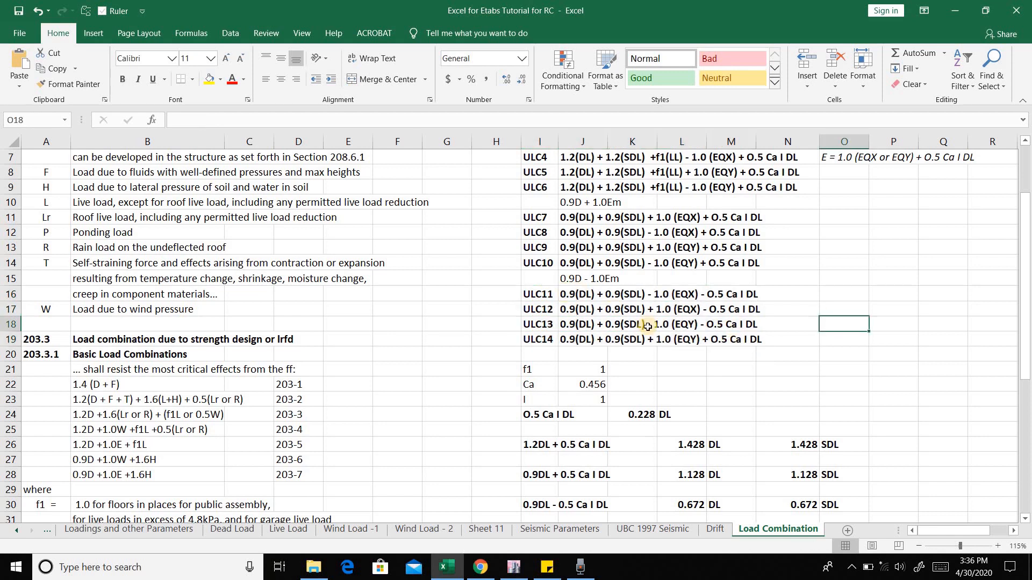
scroll(647, 327, "down", 1)
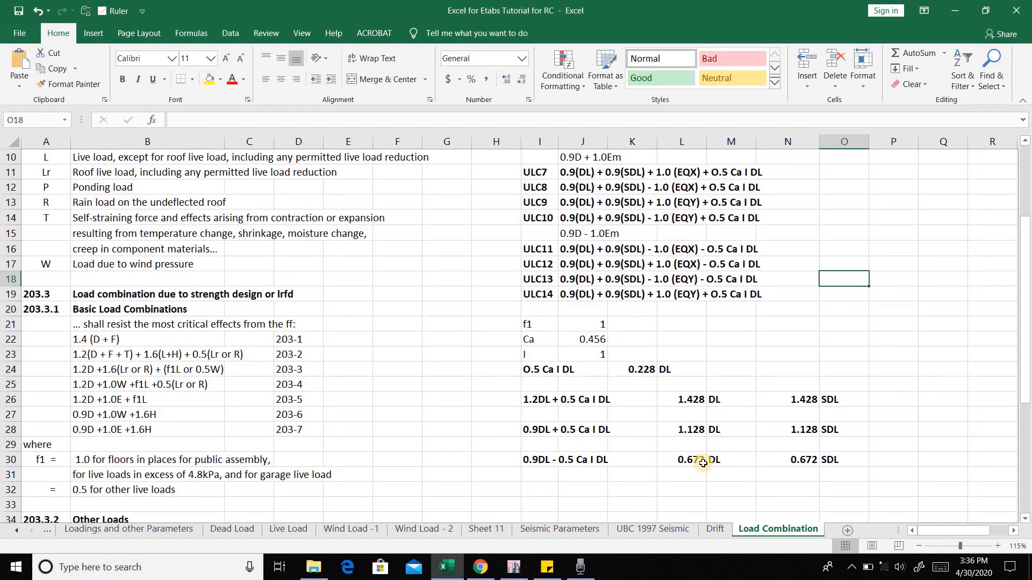
Step: Switch back to ETABS and start a new load combination named ULC11, with the Dead load at the Excel sheet's factor of 0.672
scroll(692, 460, "up", 2)
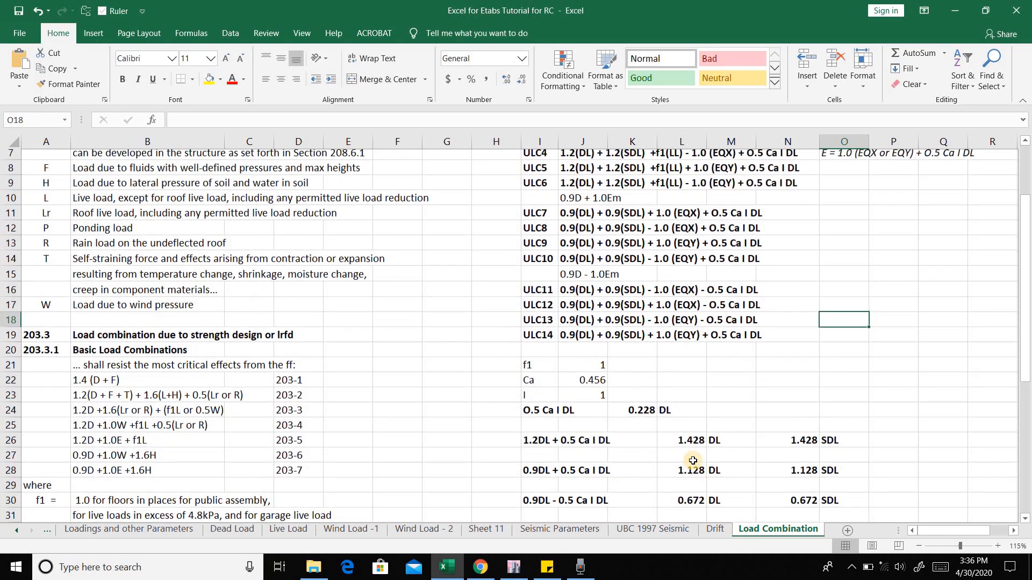
key("alt+Tab")
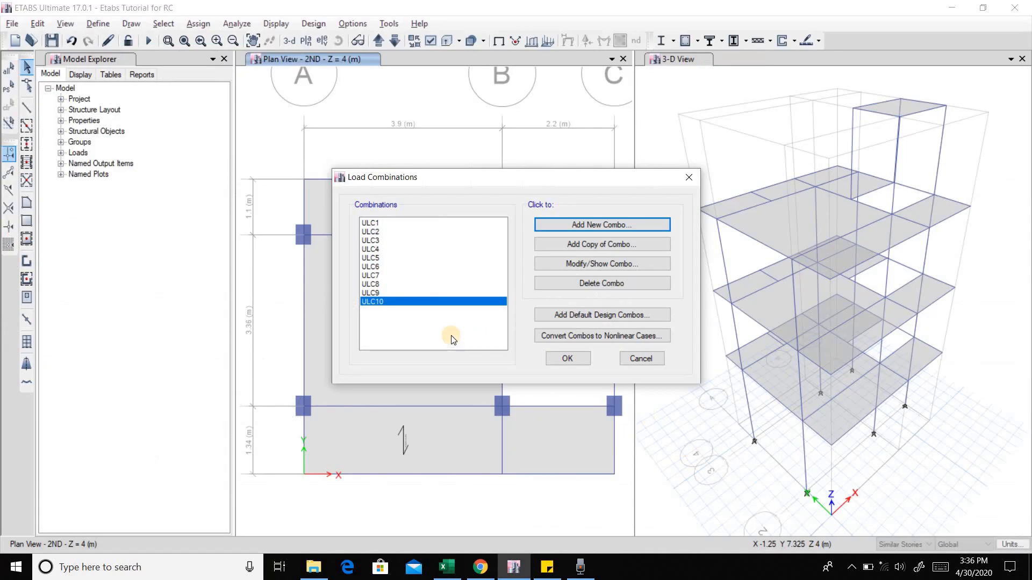
left_click(633, 222)
left_click_drag(551, 174, 459, 164)
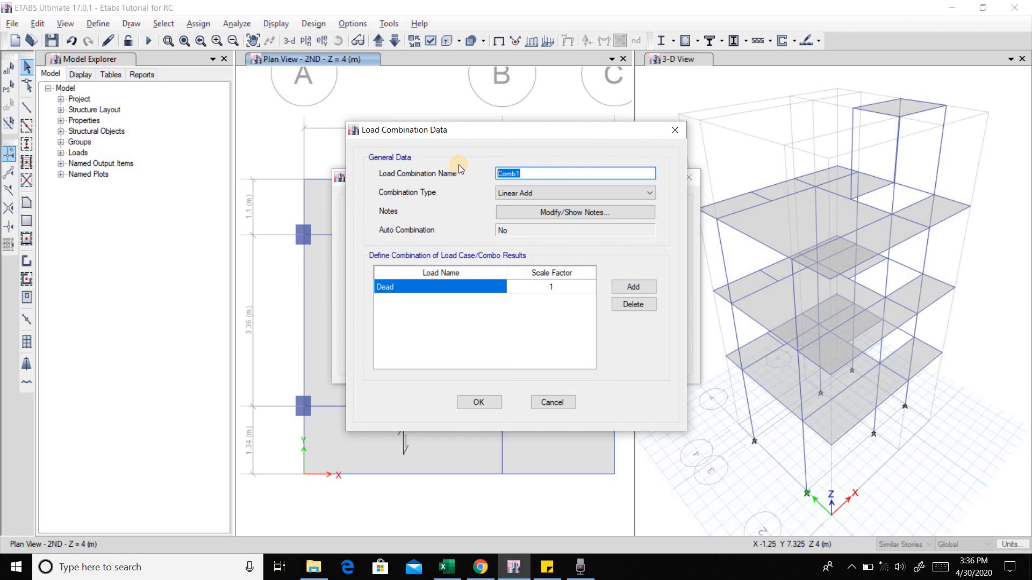
type("ULC11")
key("alt+Tab")
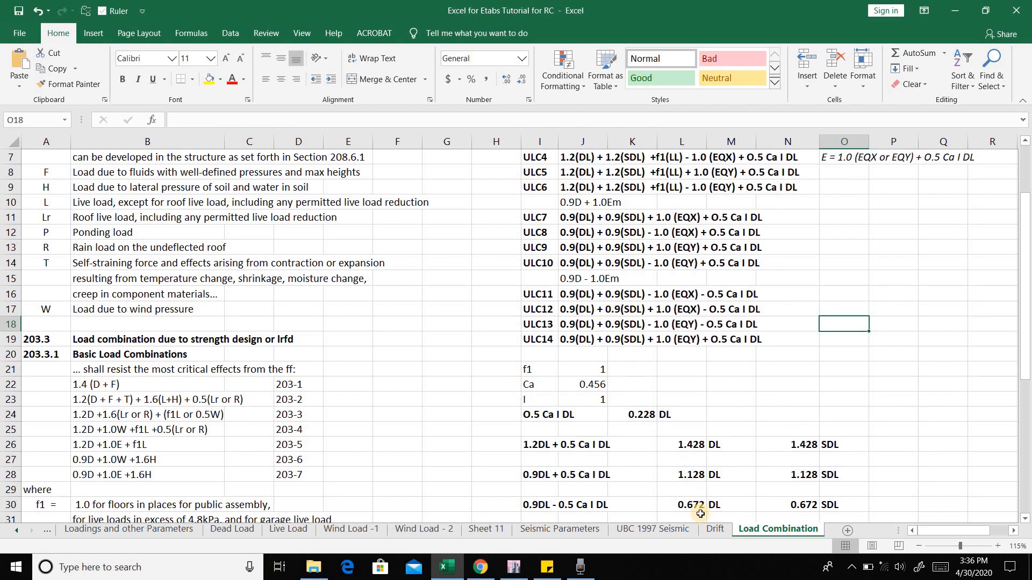
key("alt+Tab")
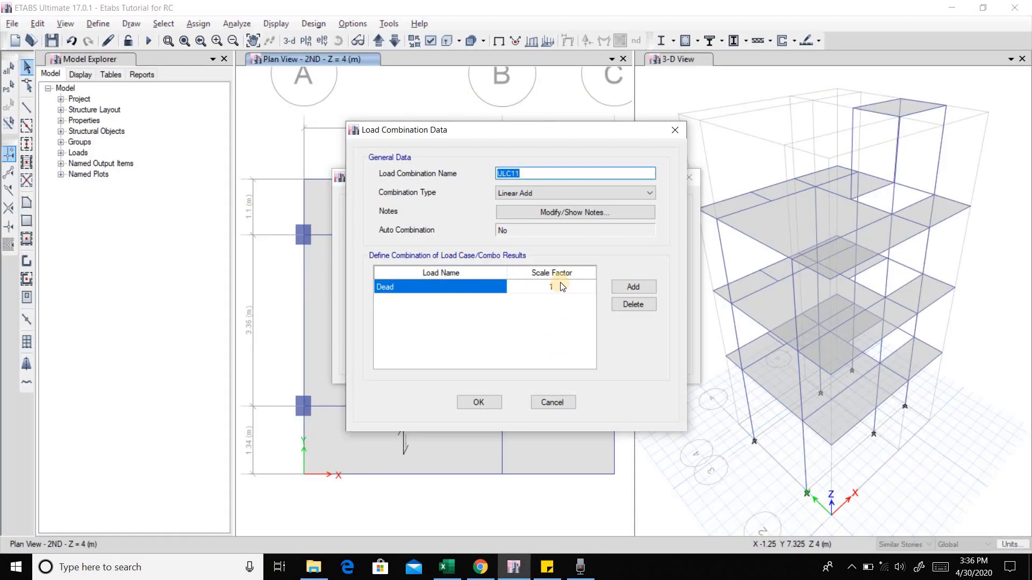
left_click(557, 285)
left_click(557, 285)
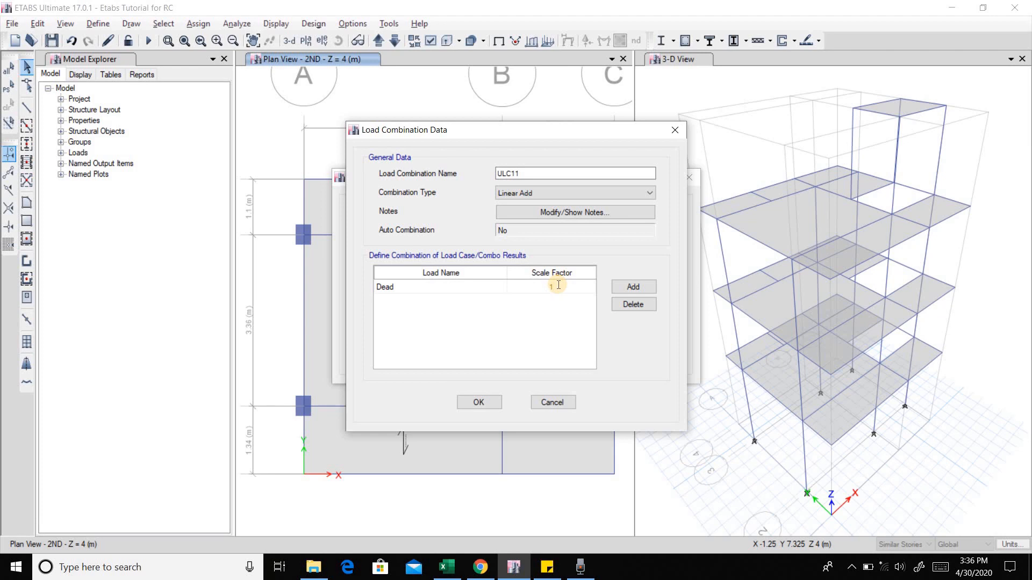
type("0.672")
Step: Add SDL as the second load in ULC11 with a scale factor of 0.672
left_click(630, 288)
left_click(502, 300)
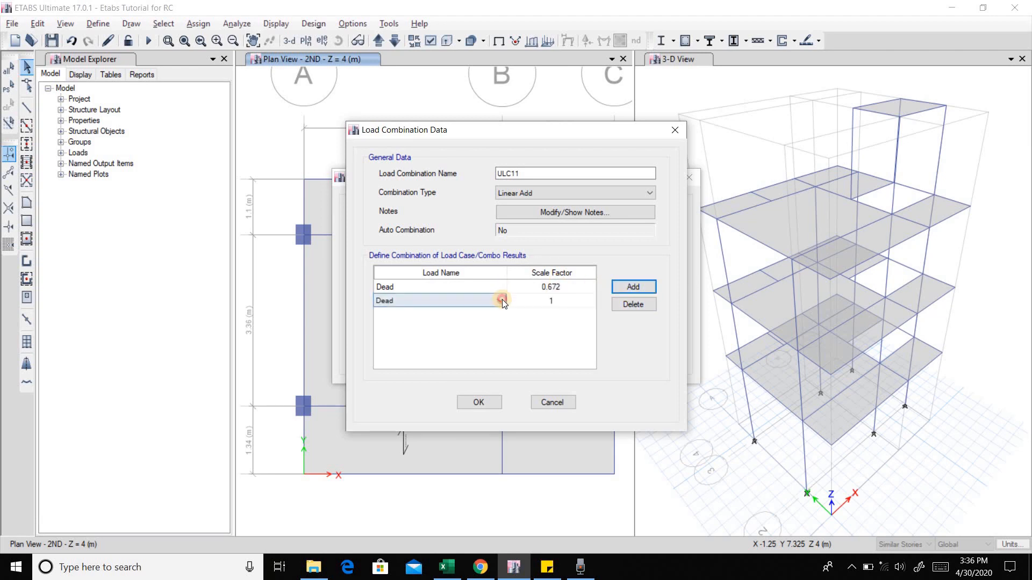
left_click(502, 300)
left_click(422, 424)
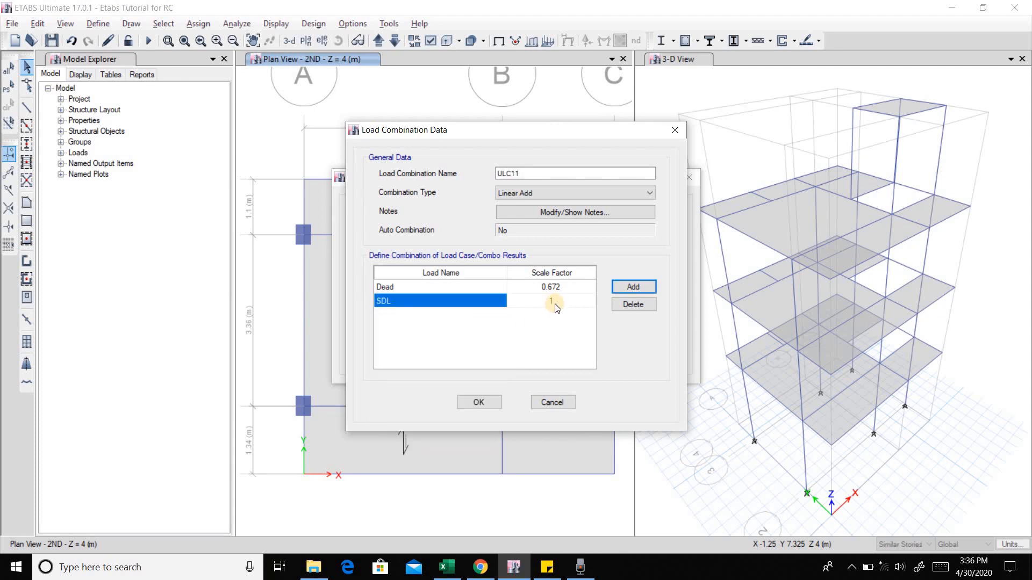
left_click(556, 300)
left_click(557, 300)
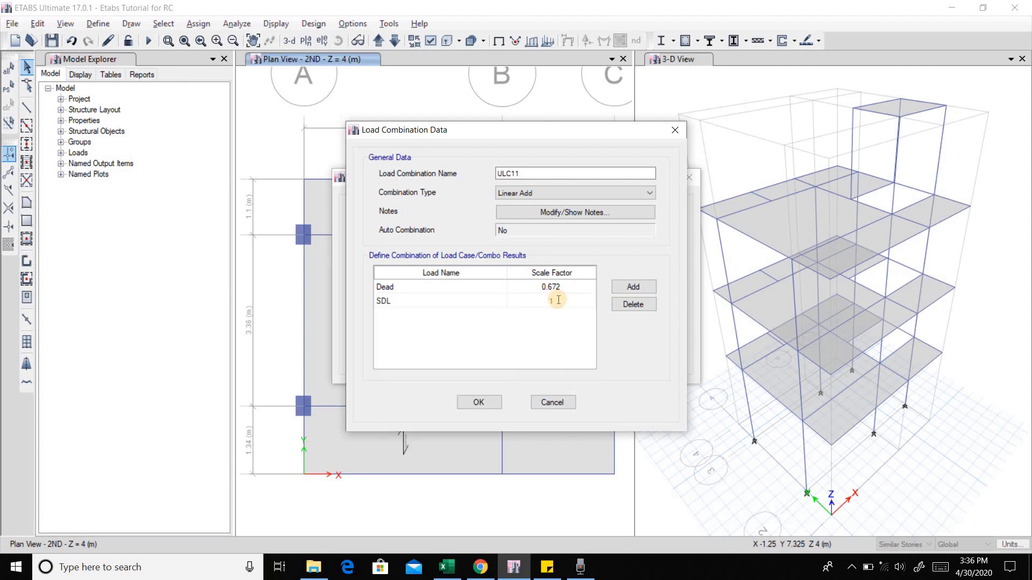
type("0.672")
Step: Check the earthquake term of ULC11 in the Excel sheet, add EQX with a scale factor of -1.0, and accept the combination
left_click(611, 290)
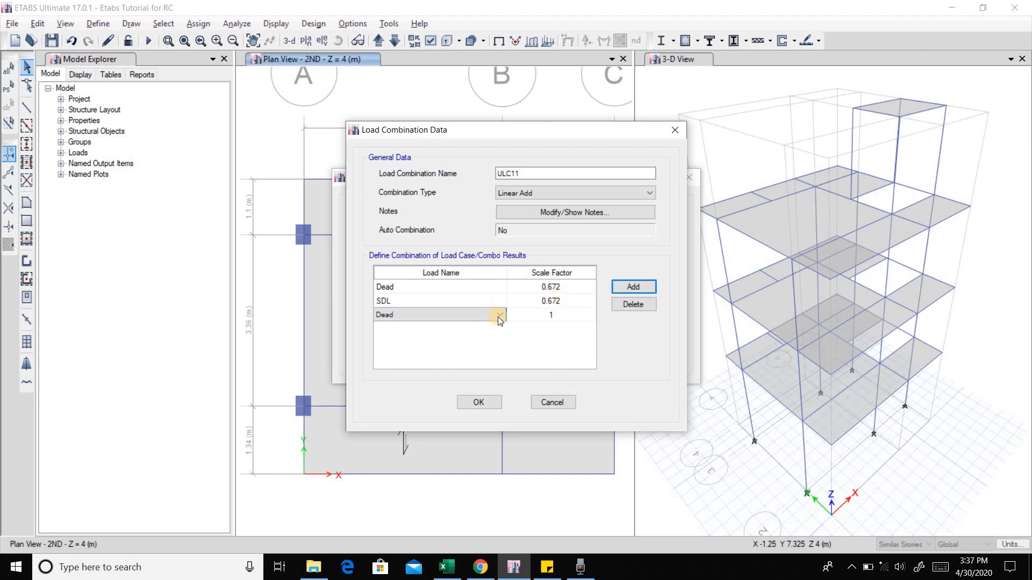
key("alt+Tab")
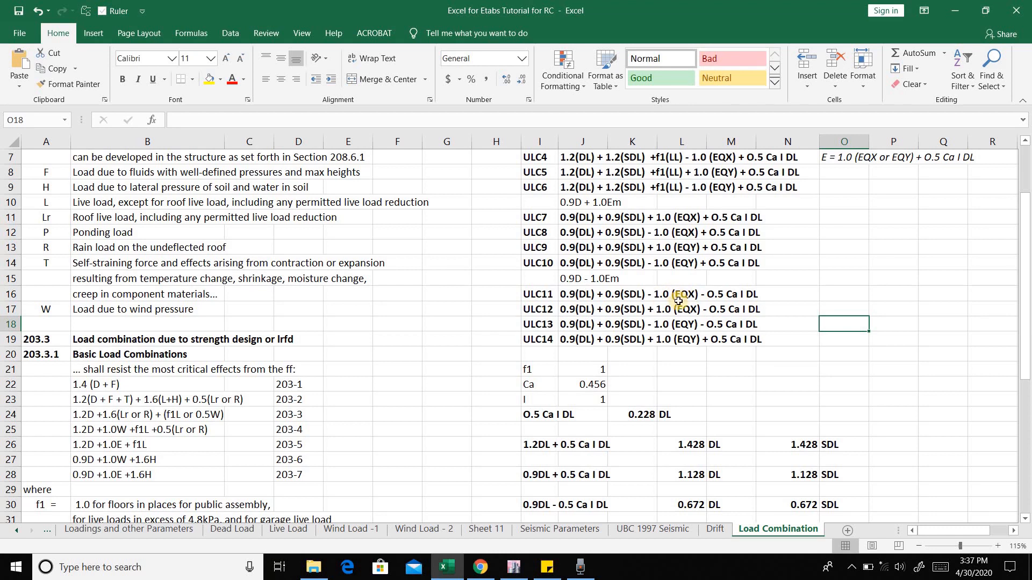
key("alt+Tab")
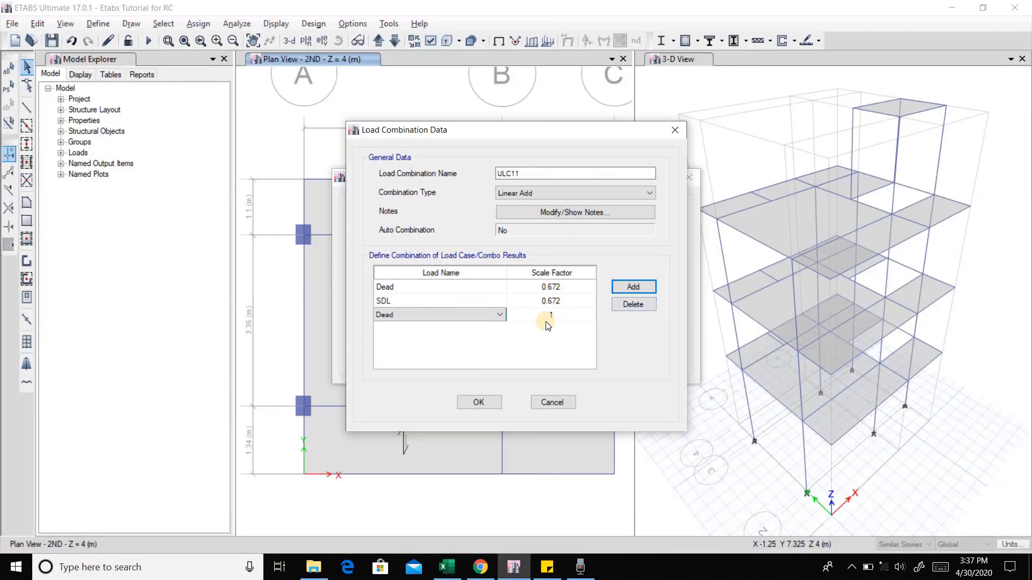
left_click(498, 314)
left_click(437, 449)
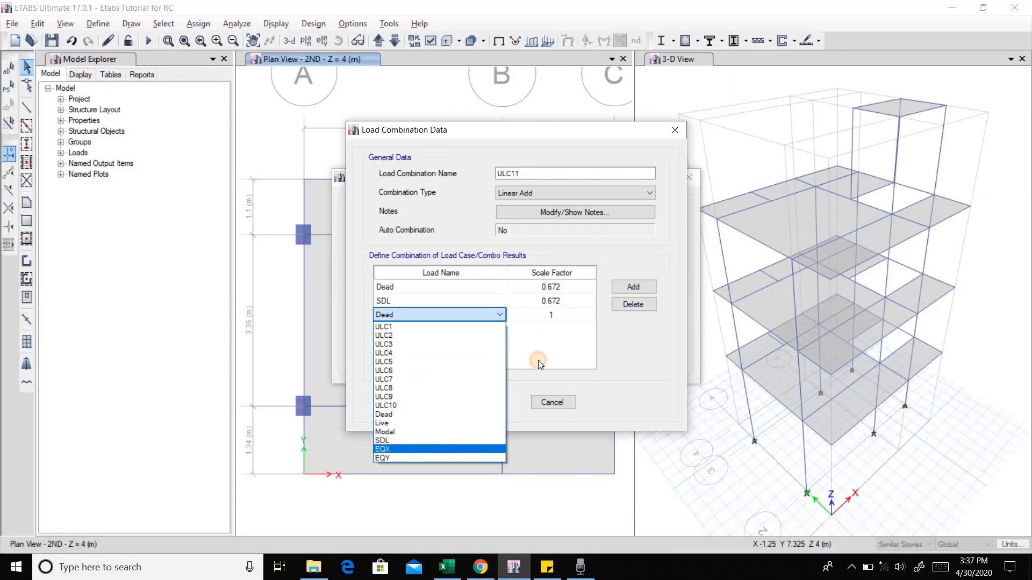
double_click(555, 316)
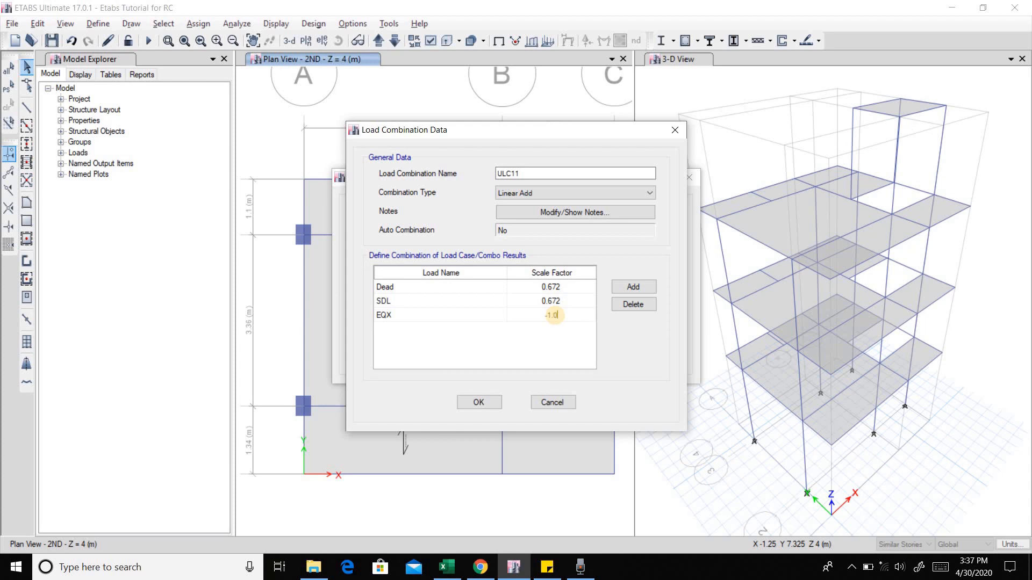
left_click(481, 403)
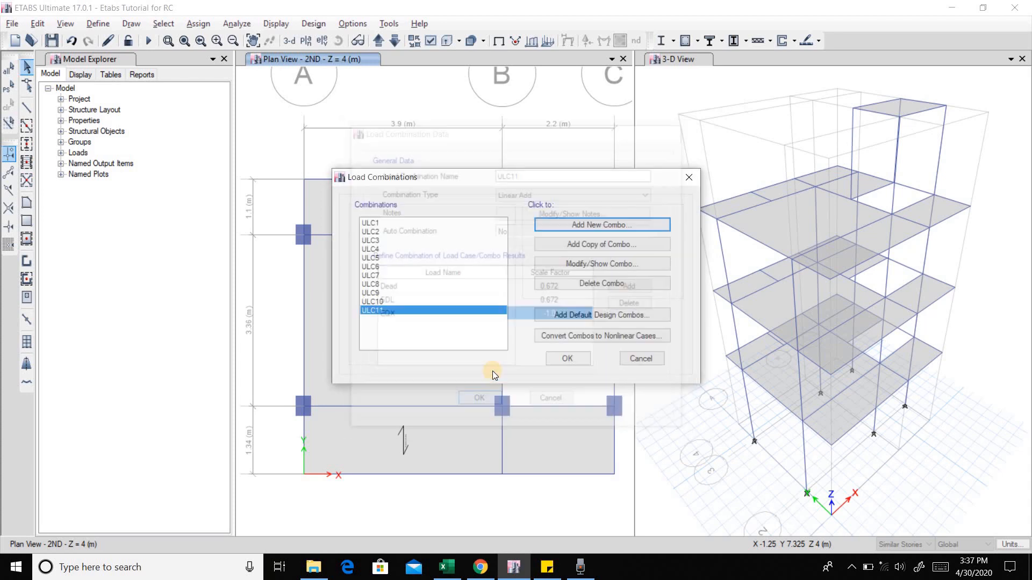
Step: Start a new load combination named ULC12, with the Dead load at the Excel sheet's factor of 0.672
left_click(598, 227)
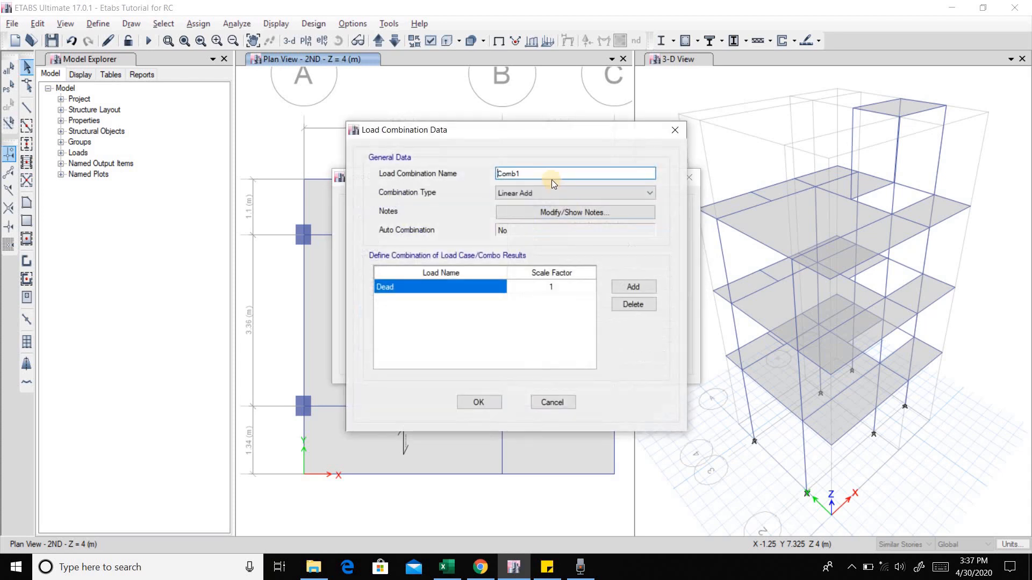
type("ULC12")
key("alt+Tab")
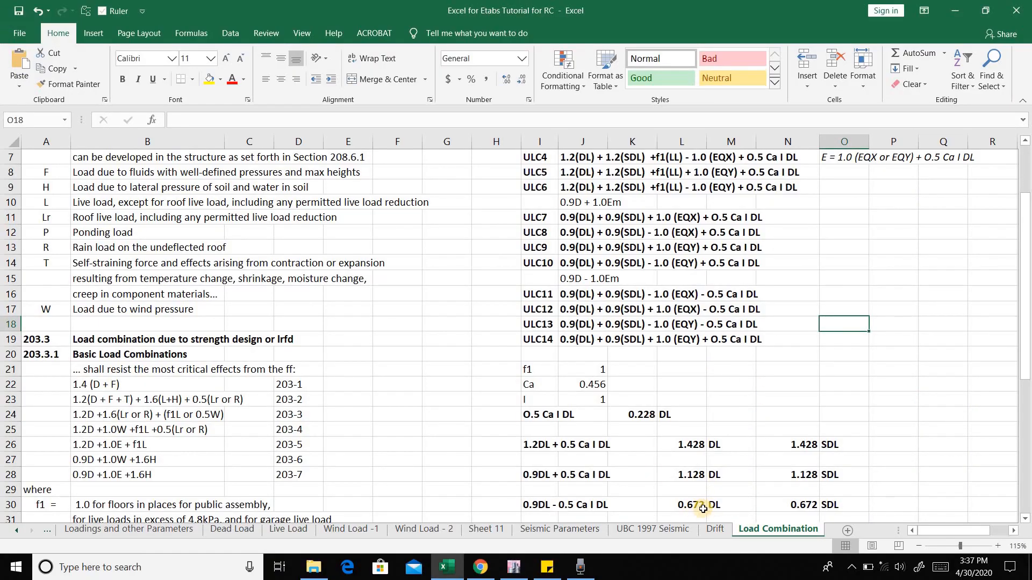
key("alt+Tab")
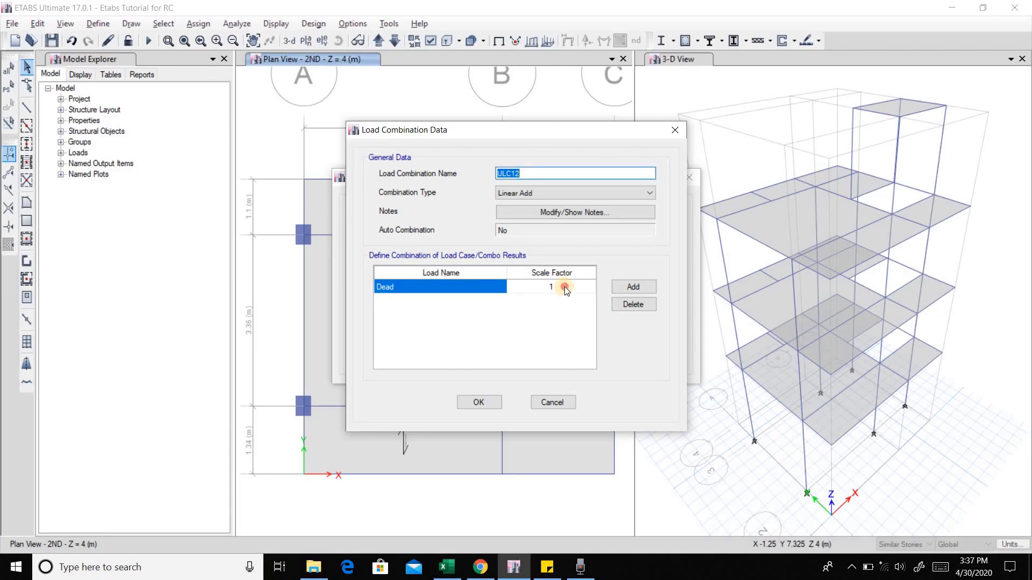
left_click(564, 287)
left_click(567, 286)
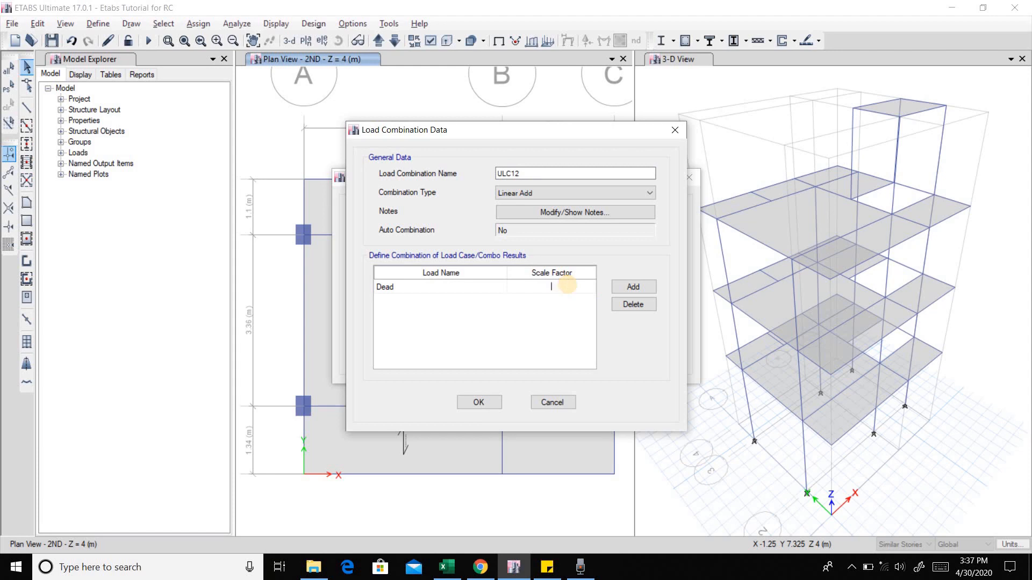
type("0.672")
Step: Add SDL as the second load in ULC12 with a scale factor of 0.672
left_click(632, 287)
left_click(497, 302)
left_click(500, 302)
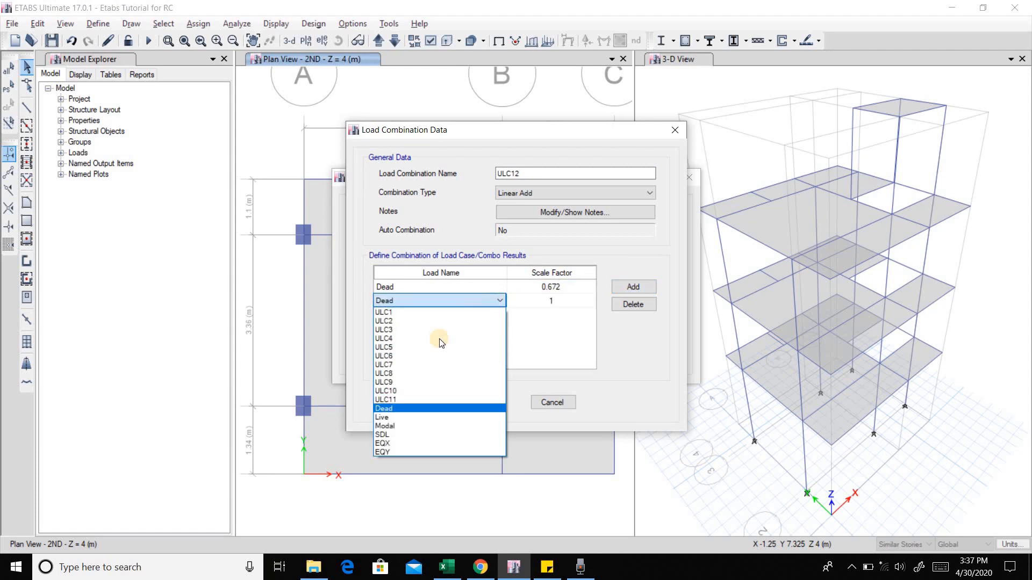
left_click(433, 430)
left_click(556, 302)
left_click(556, 301)
type("0.672")
Step: Check the earthquake term of ULC12 in the Excel sheet, add EQX with a scale factor of 1, and accept the combination
left_click(637, 285)
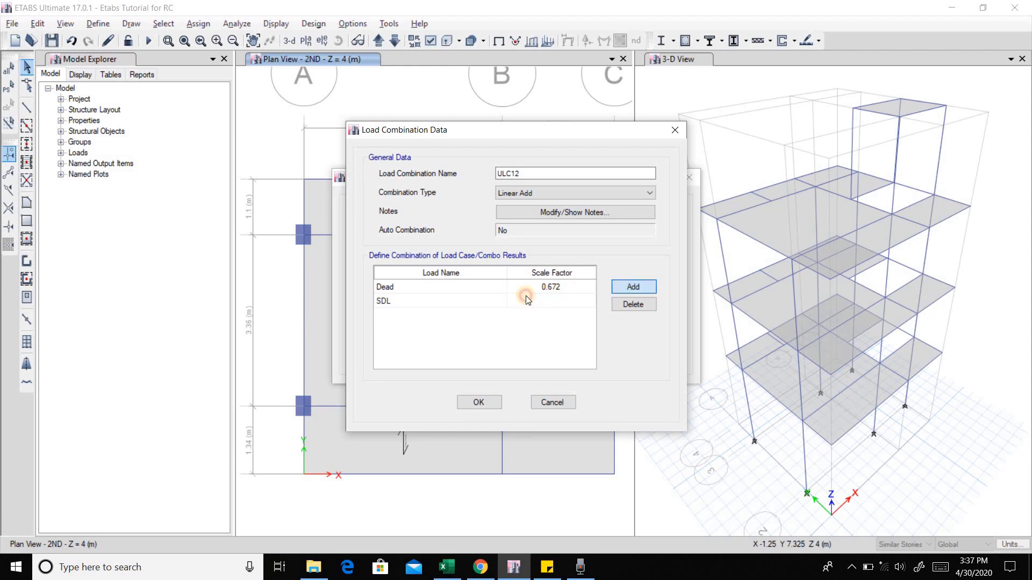
key("alt+Tab")
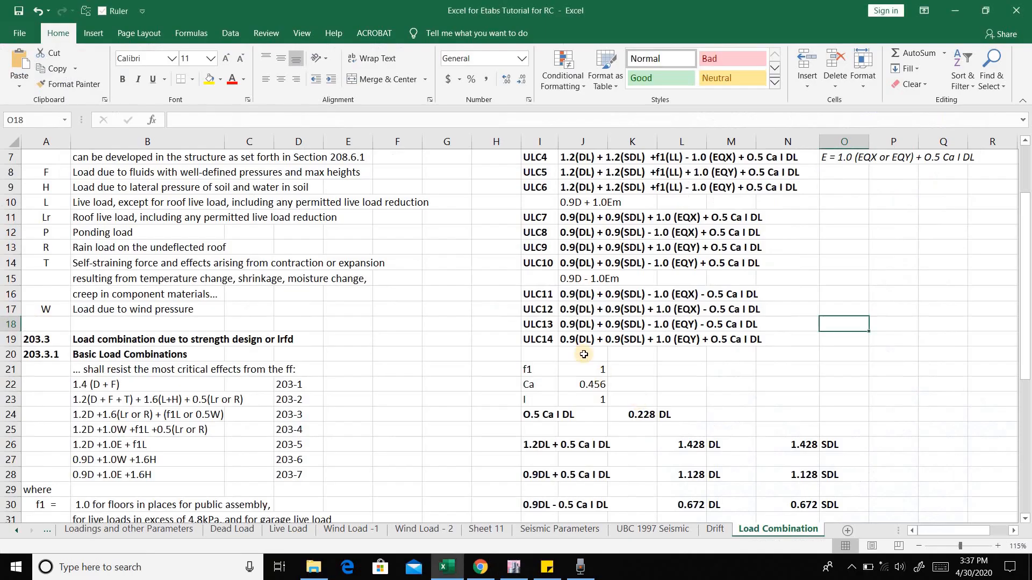
key("alt+Tab")
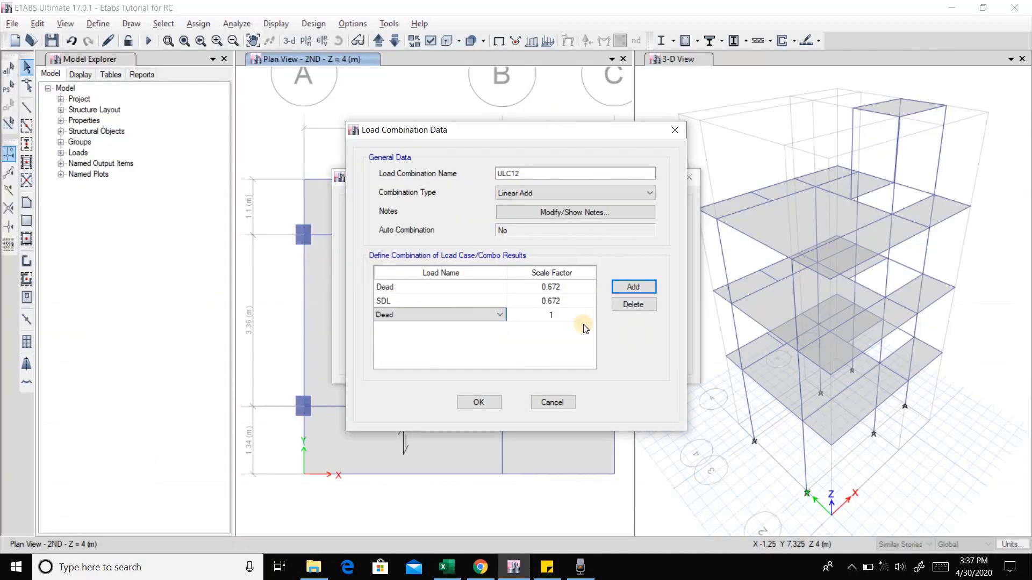
left_click(500, 314)
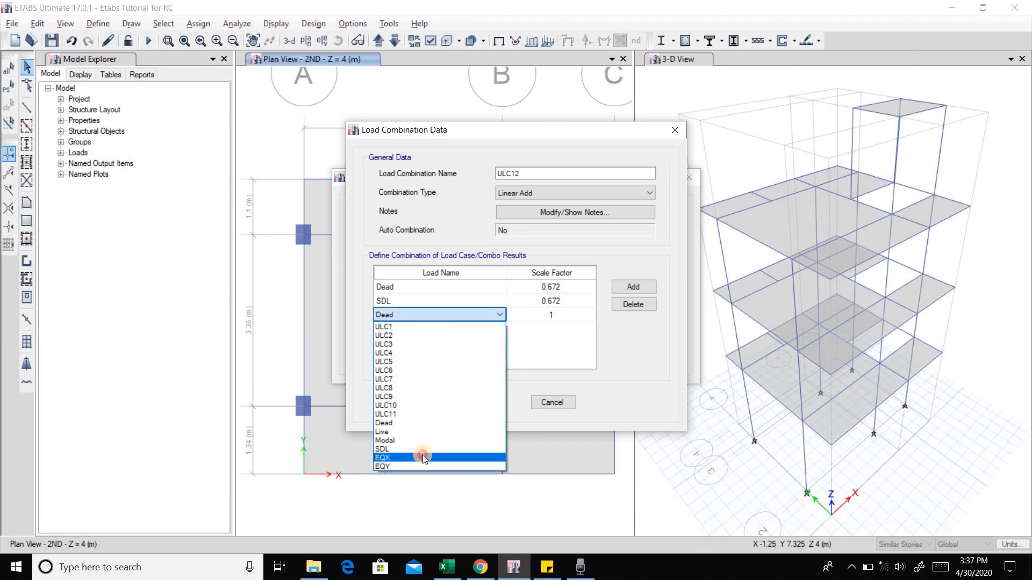
left_click(422, 457)
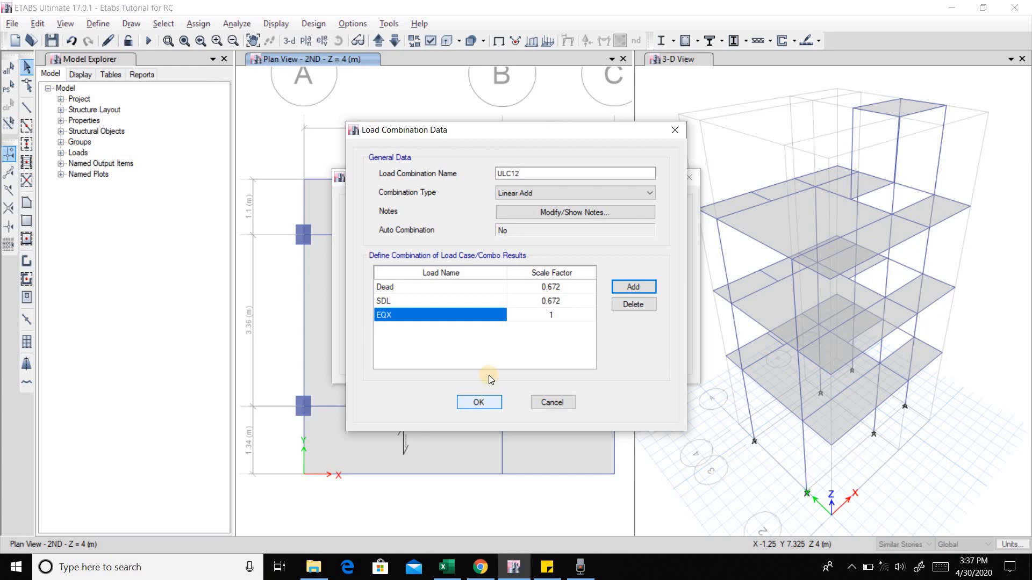
left_click(478, 403)
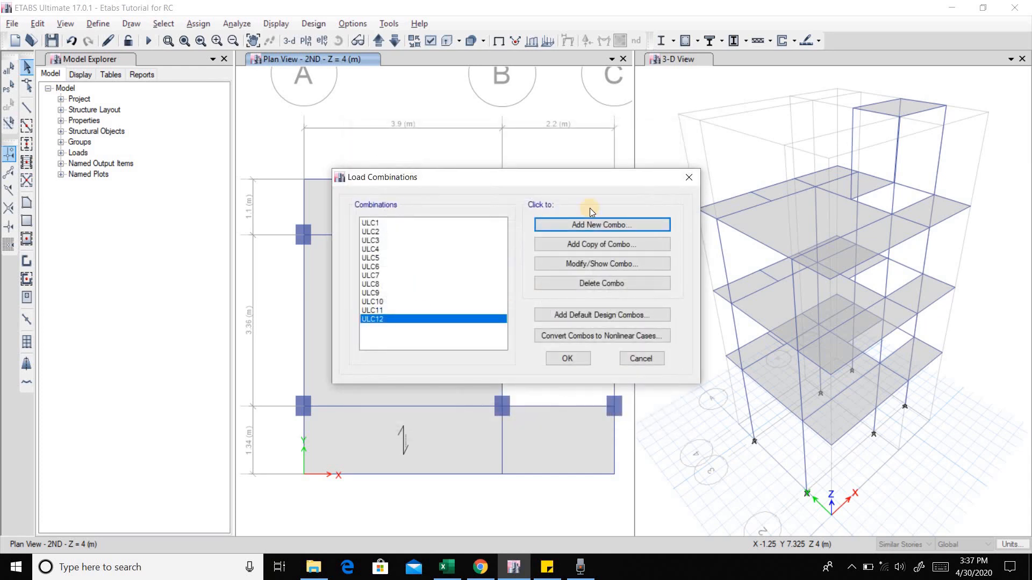
Step: Start a new load combination named ULC13 with the Dead load at a scale factor of 0.672
left_click(593, 225)
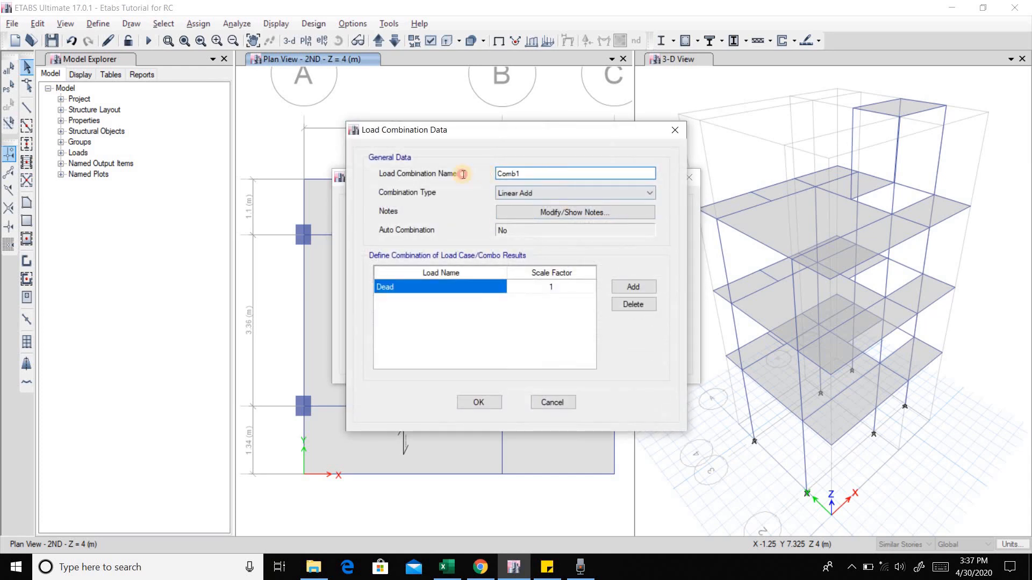
type("ULC13")
left_click(582, 285)
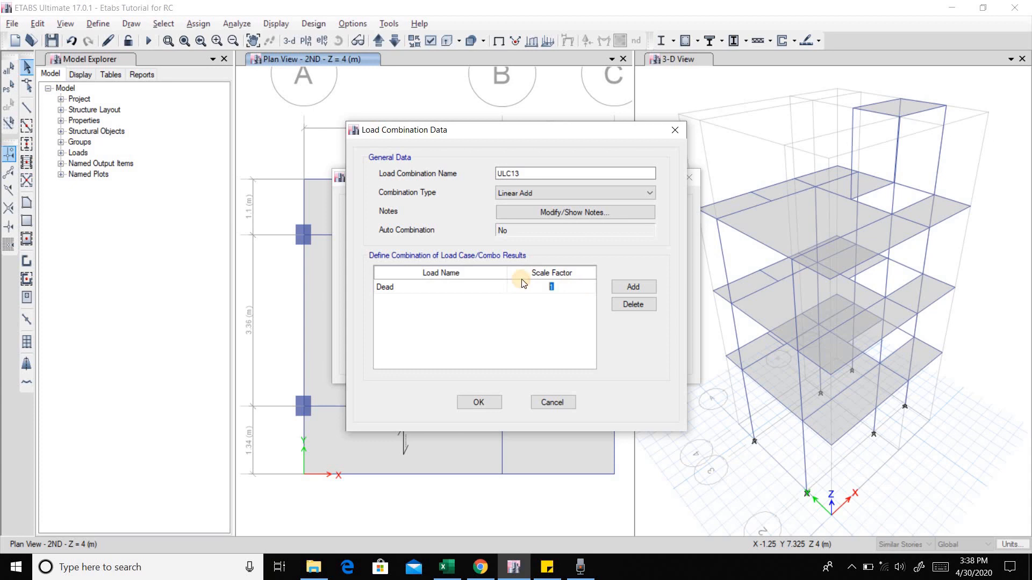
type("0.672")
Step: Add SDL as the second load in ULC13 with a scale factor of 0.672
left_click(634, 288)
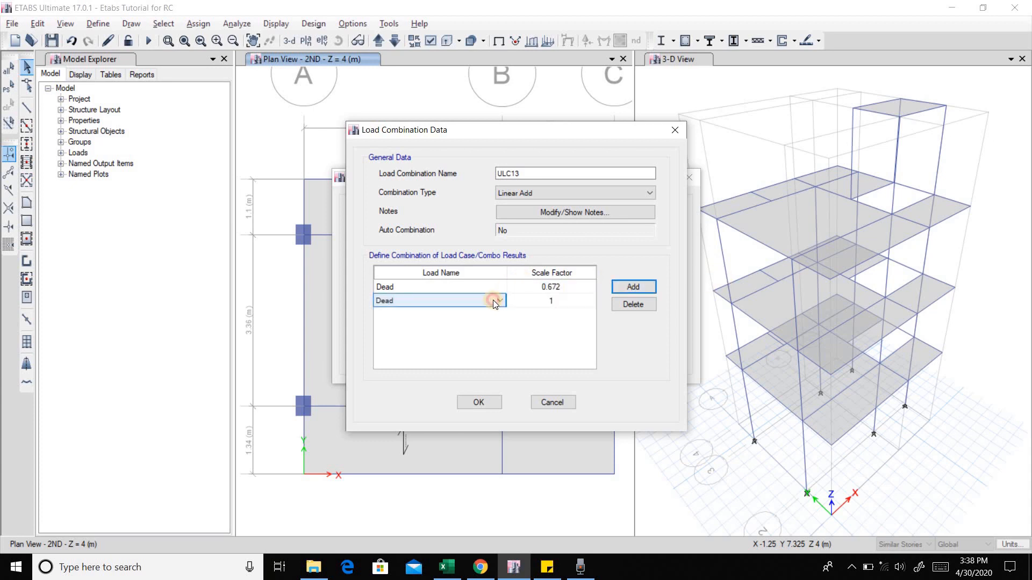
left_click(492, 300)
left_click(418, 443)
left_click(555, 299)
left_click(556, 299)
double_click(556, 299)
type("0.672")
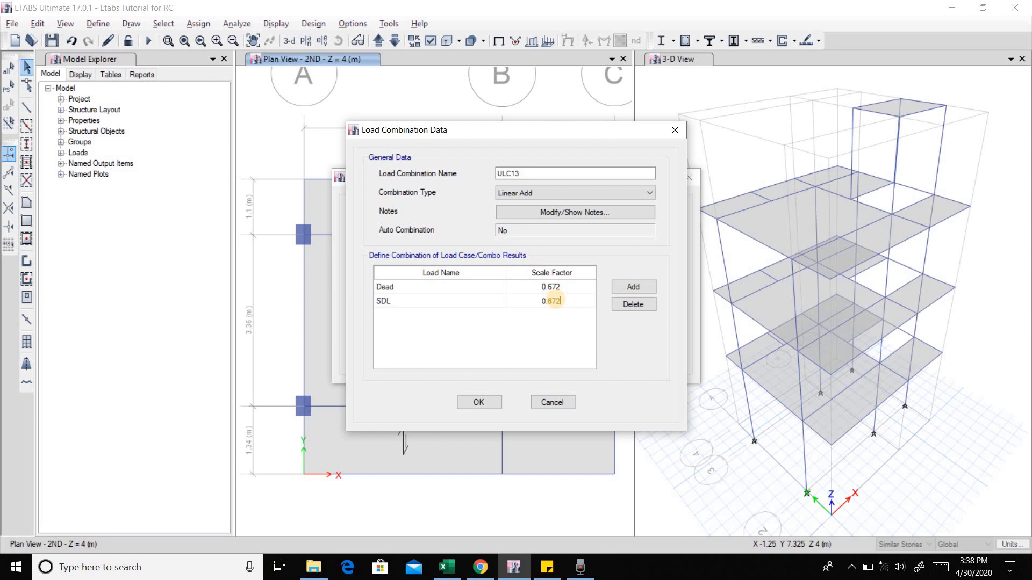
Step: Check the earthquake term of ULC13 in the Excel sheet, add EQY with a scale factor of -1.0, and accept the combination
left_click(628, 288)
left_click(500, 314)
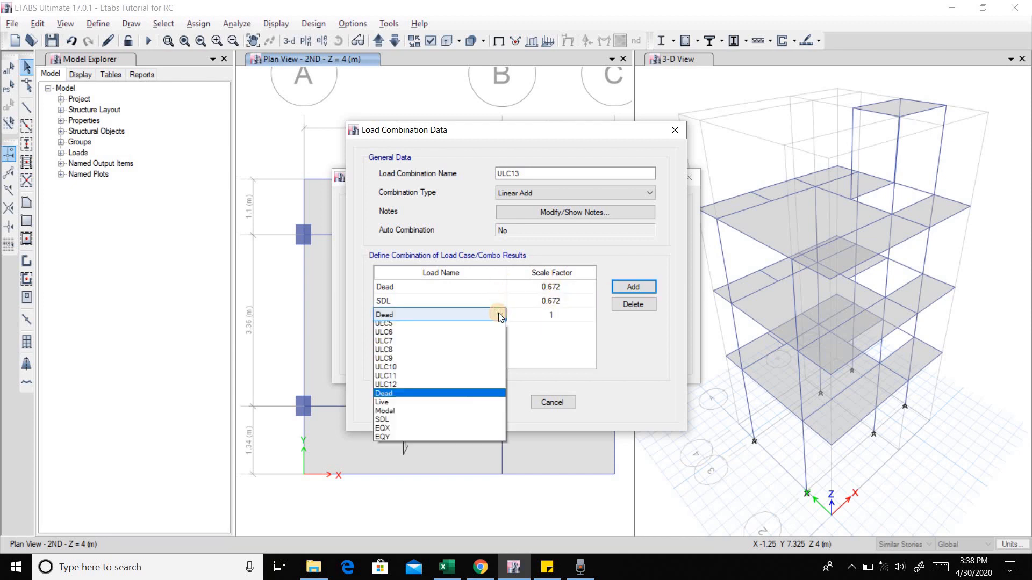
left_click(414, 472)
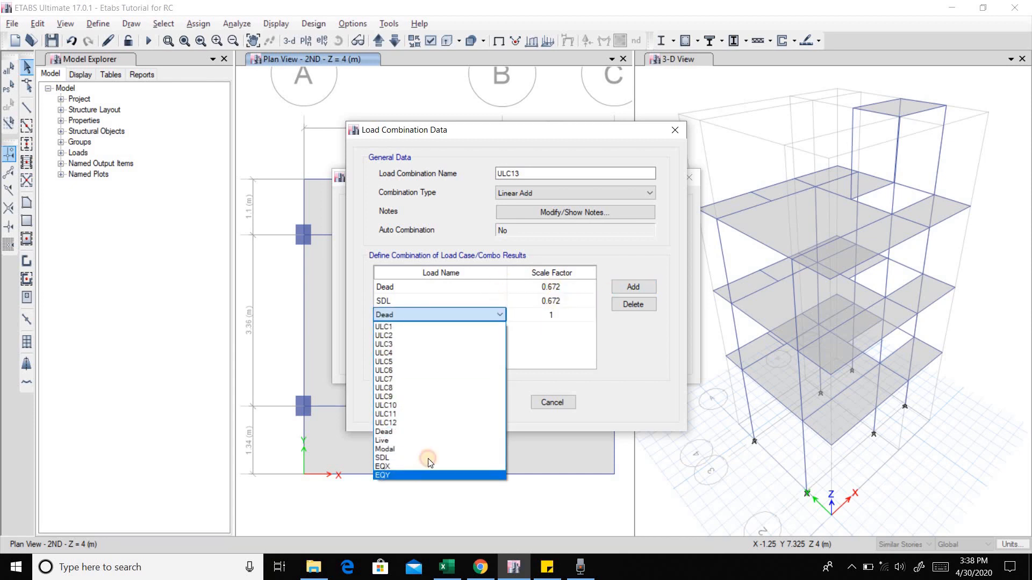
key("alt+Tab")
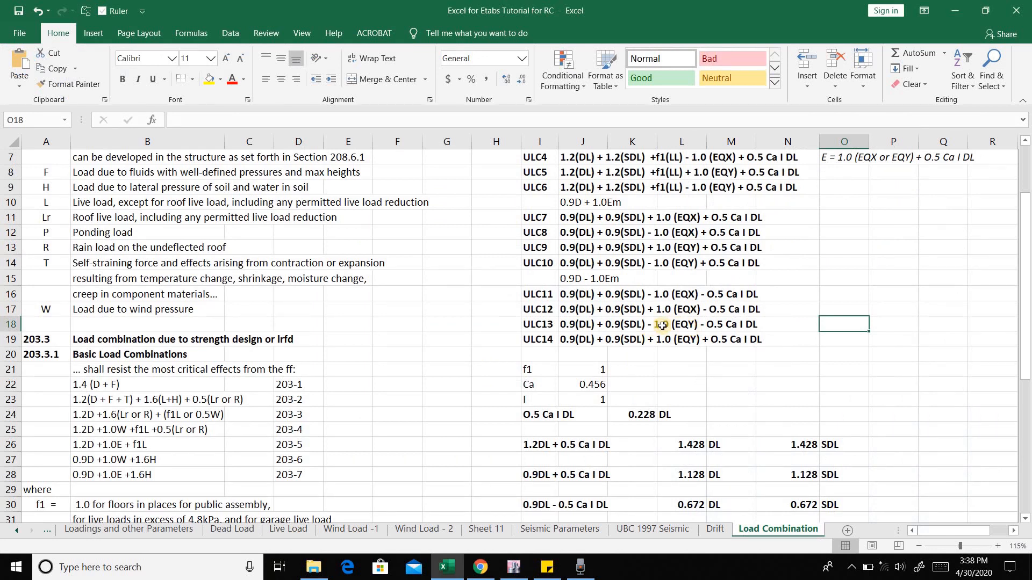
key("alt+Tab")
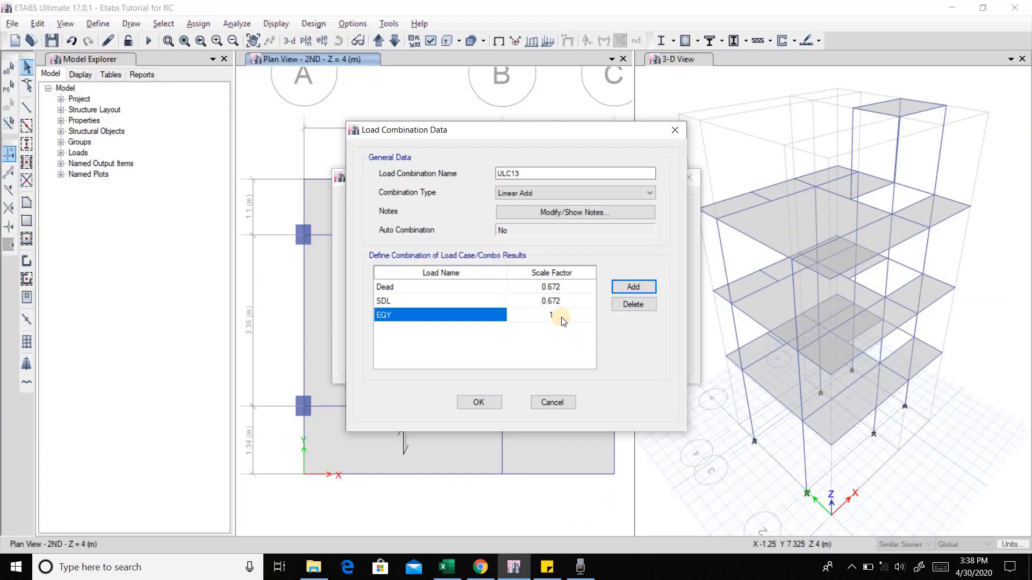
left_click(559, 314)
left_click(559, 313)
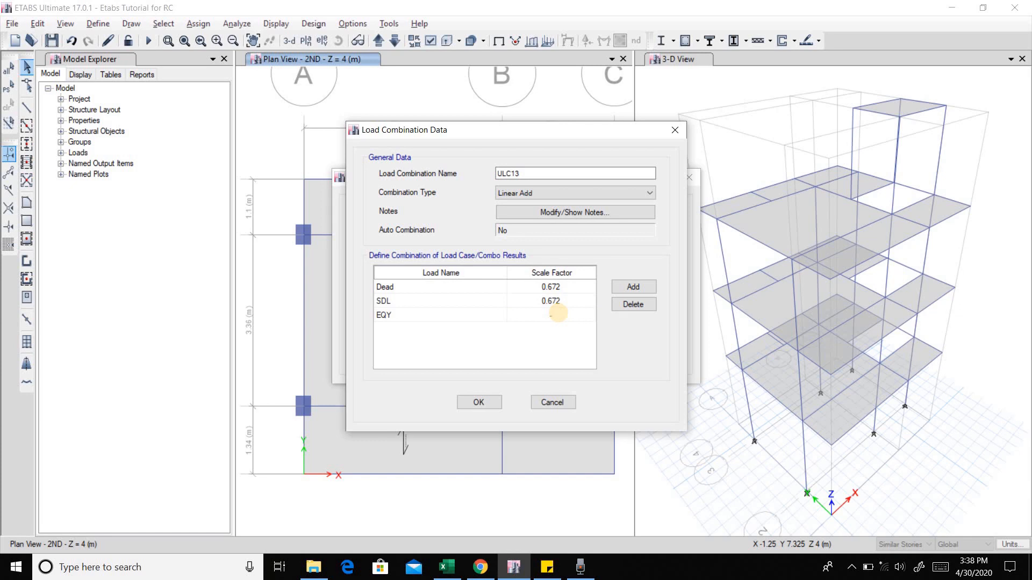
type(".0")
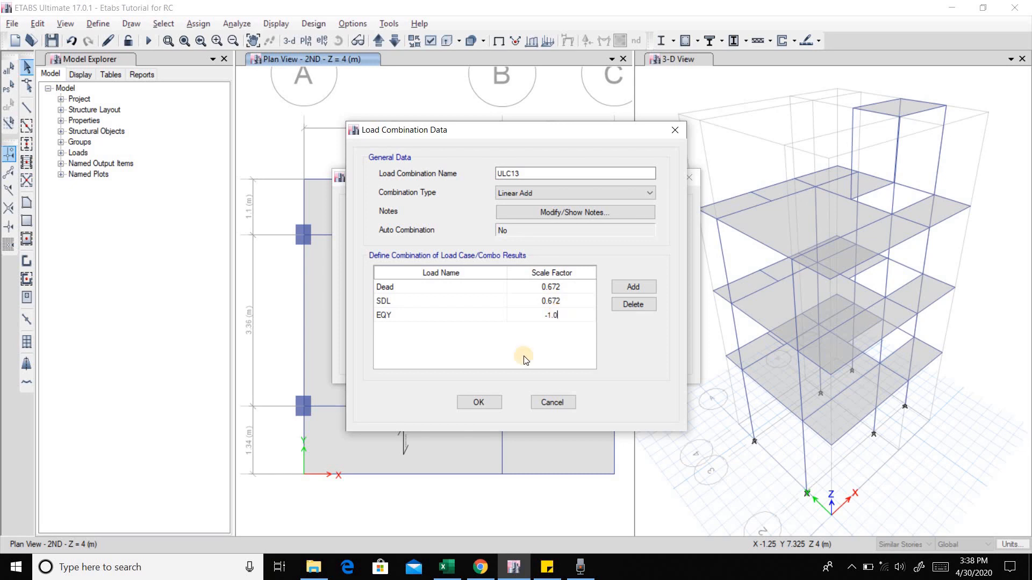
left_click(489, 405)
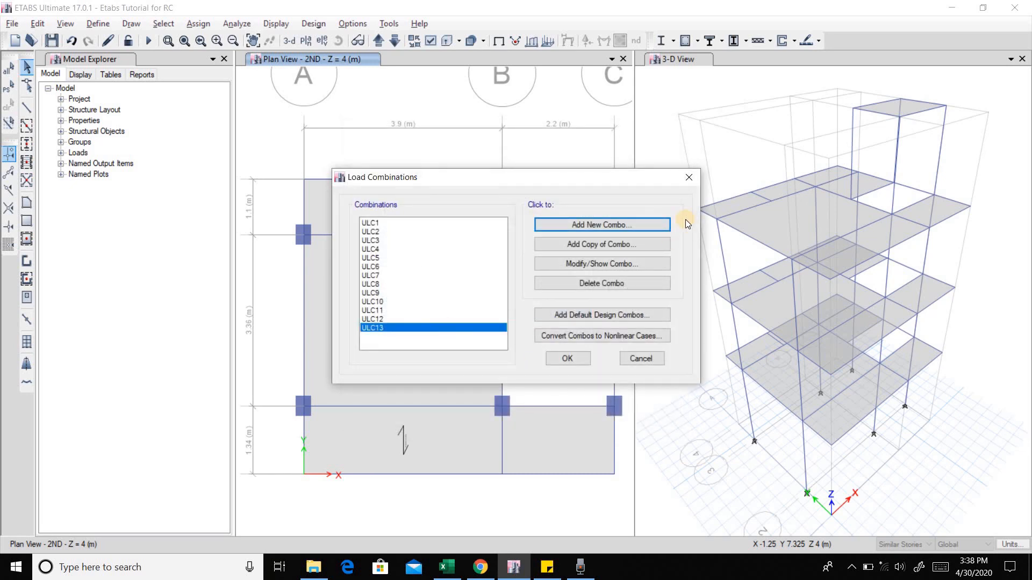
Step: Start a new load combination named ULC14 with the Dead load at a scale factor of 0.672
left_click(649, 222)
type("ULC14Comb1")
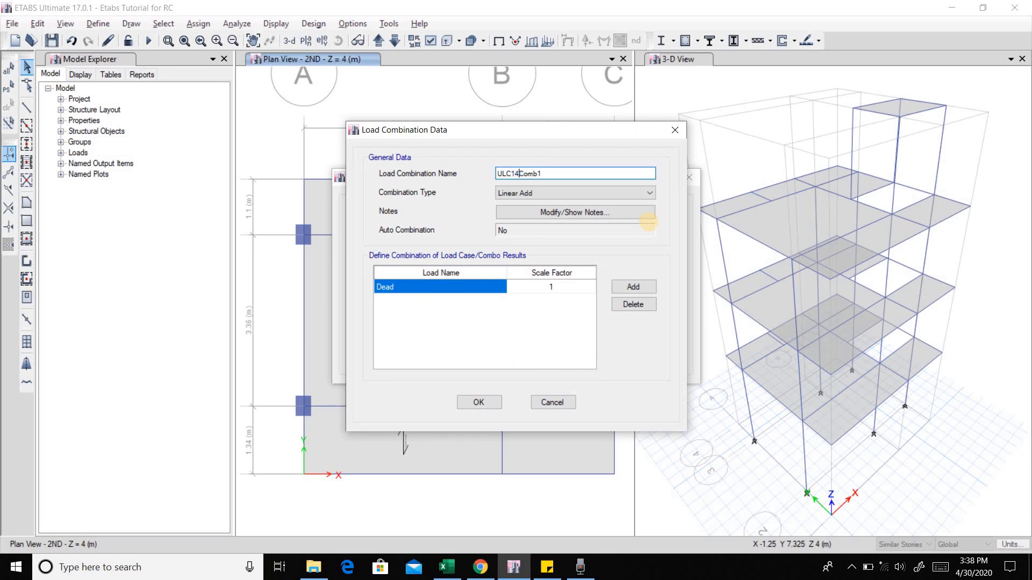
left_click_drag(581, 168, 519, 172)
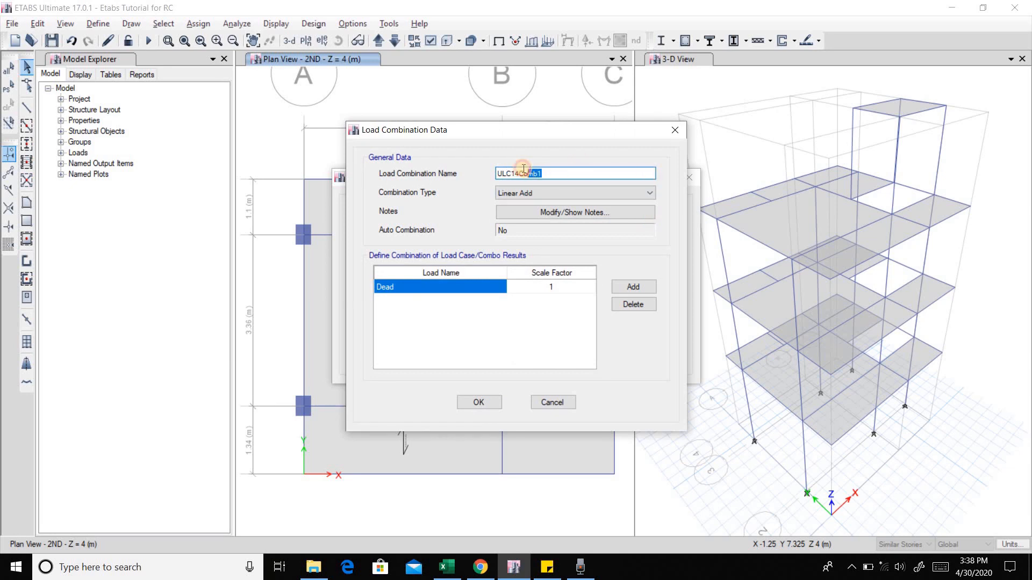
key("BackSpace")
left_click(576, 288)
left_click(576, 287)
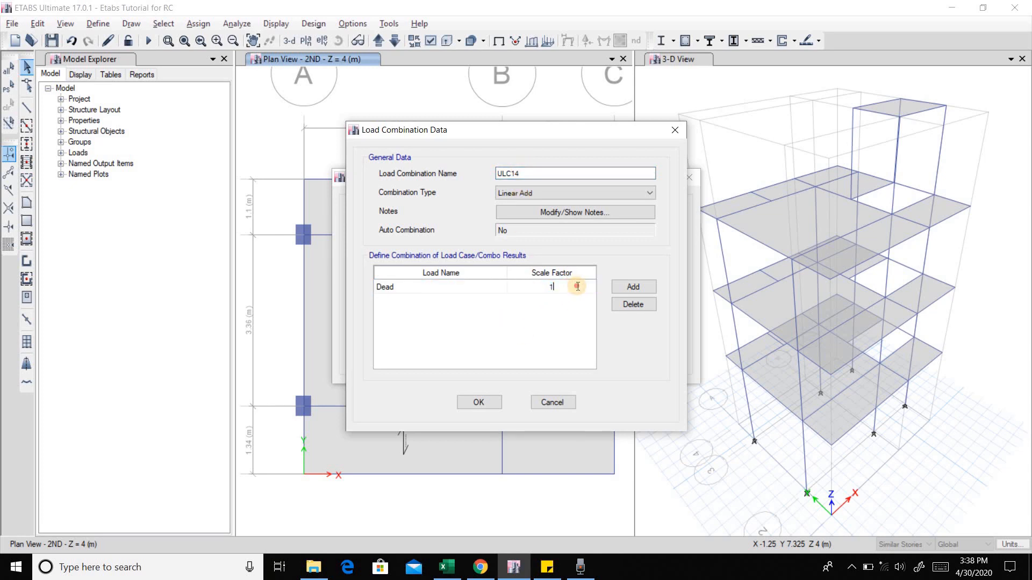
type("0.672")
Step: Add SDL as the second load in ULC14 with a scale factor of 0.672
left_click(629, 287)
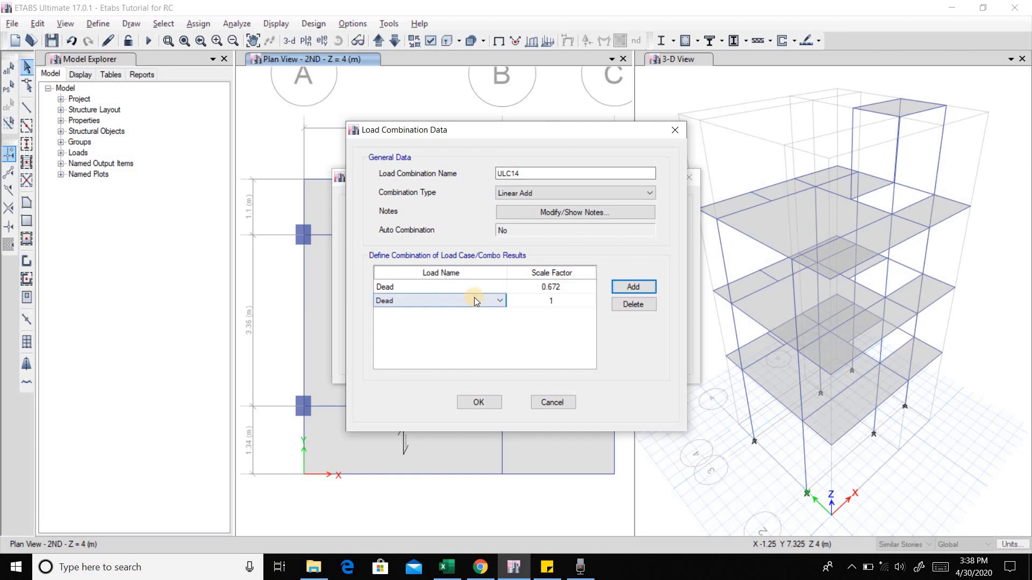
left_click(475, 296)
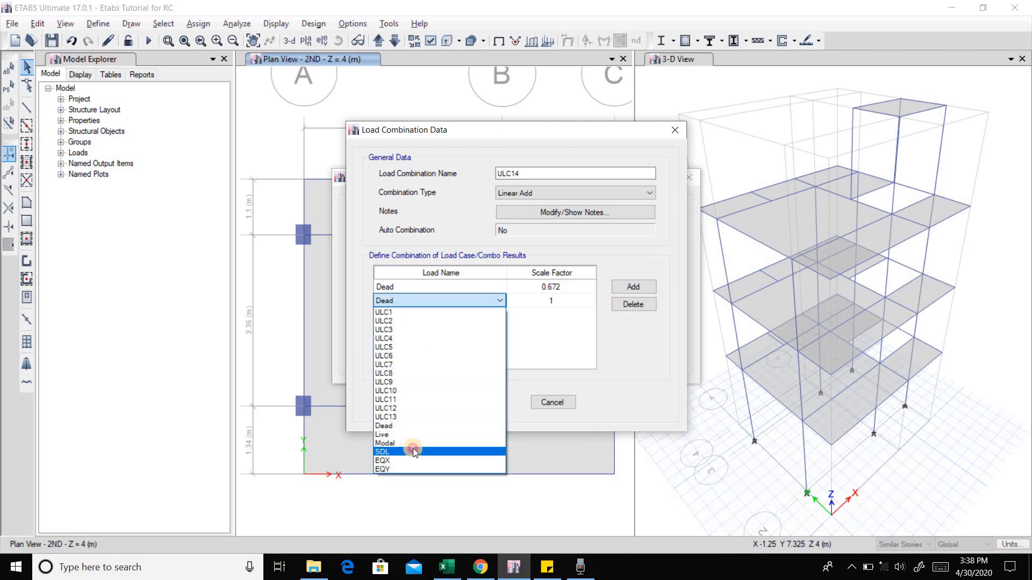
left_click(413, 451)
left_click(554, 300)
left_click(555, 299)
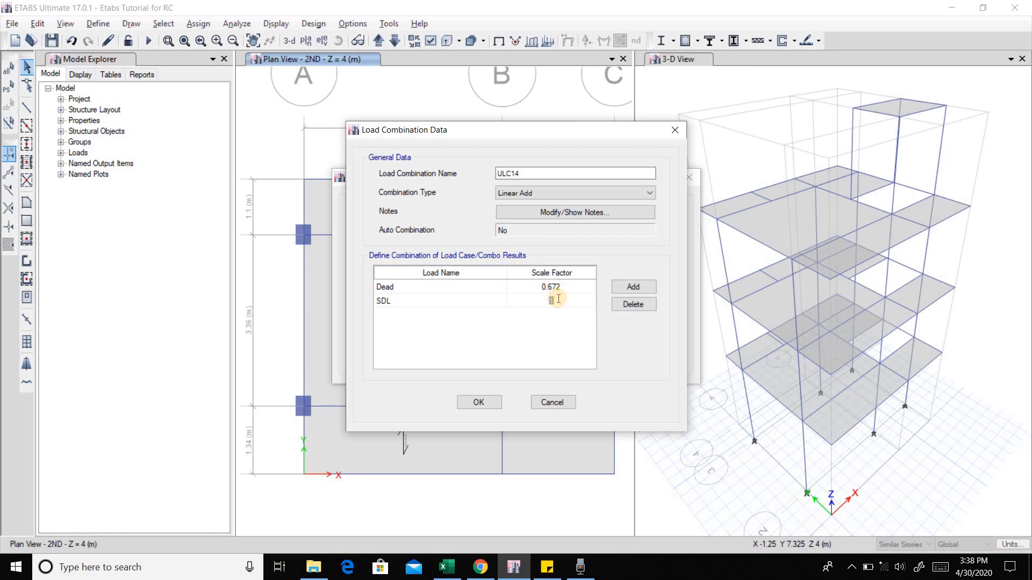
type("0.672")
Step: Add EQY to ULC14 with a scale factor of 1, check its term in the Excel sheet, and accept the combination
left_click(632, 286)
left_click(497, 315)
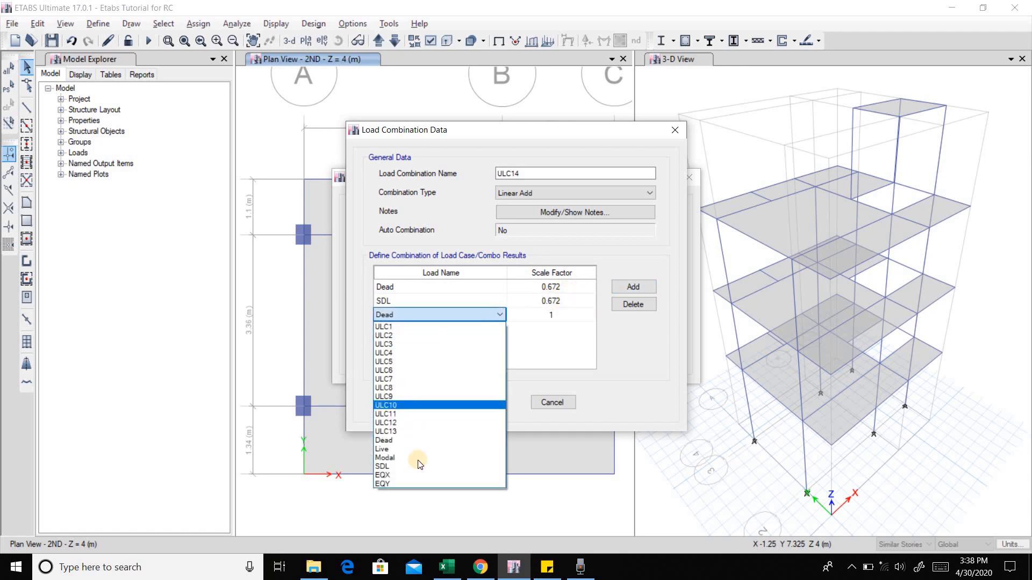
left_click(414, 485)
key("alt+Tab")
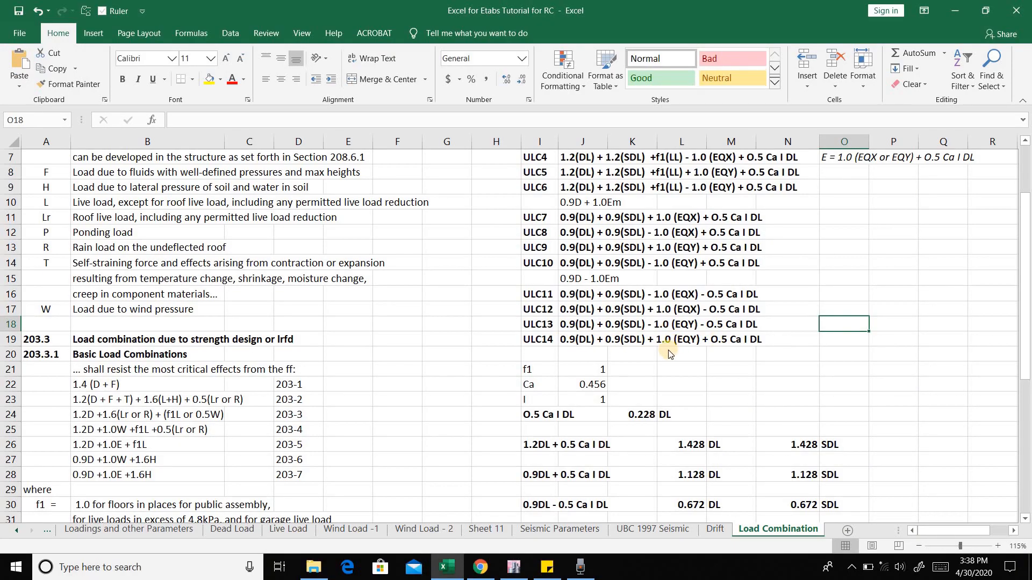
key("alt+Tab")
left_click(478, 400)
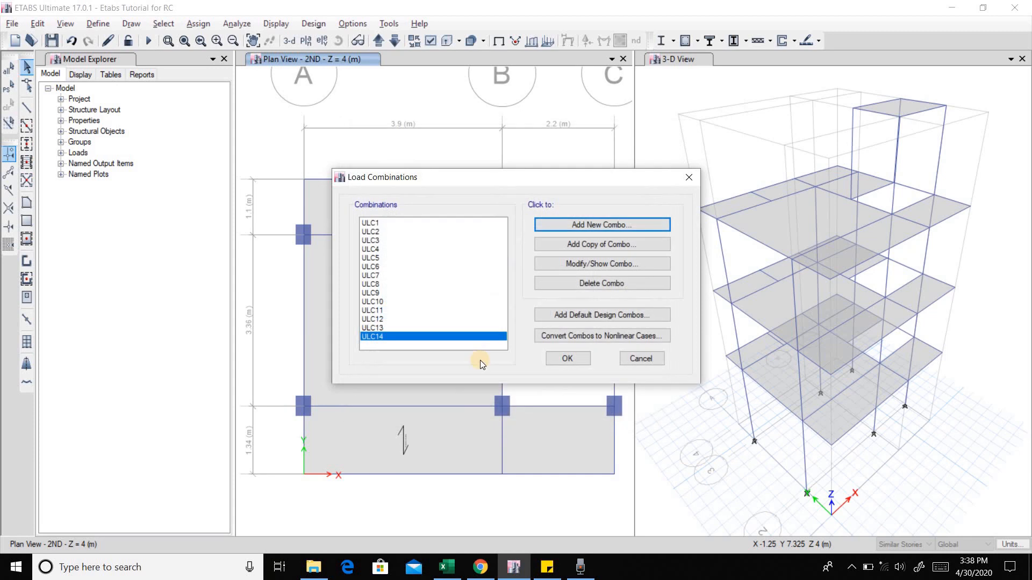
Step: Review the loads and scale factors of ULC14 and ULC13, comparing ULC14 with its expression in the Excel sheet
double_click(372, 336)
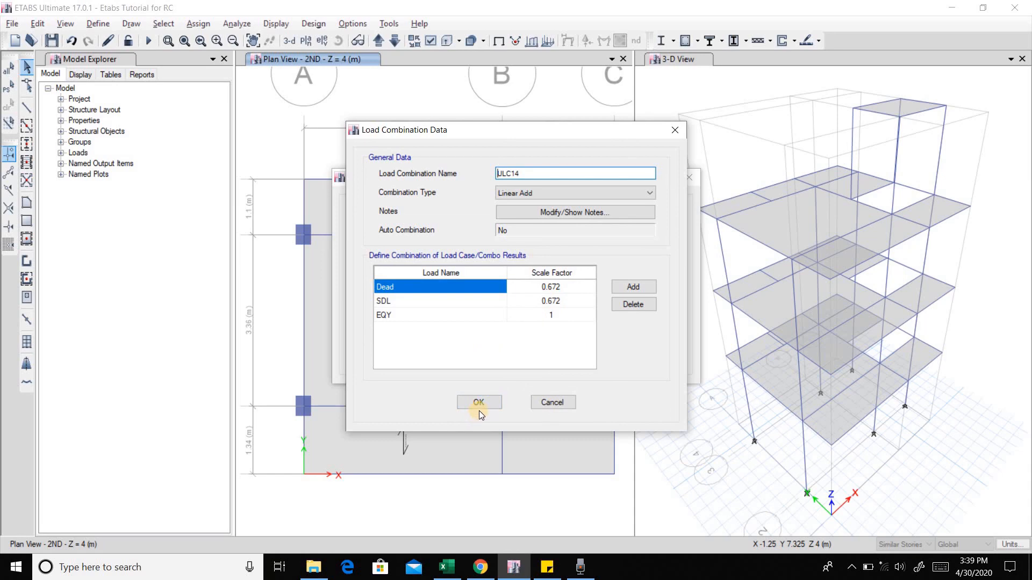
key("alt+Tab")
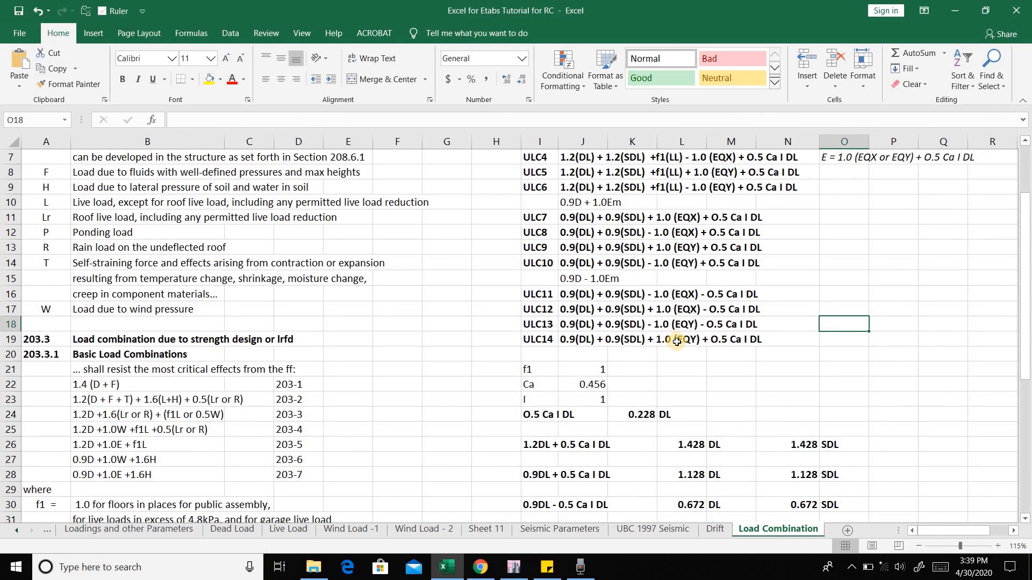
key("alt+Tab")
left_click(476, 403)
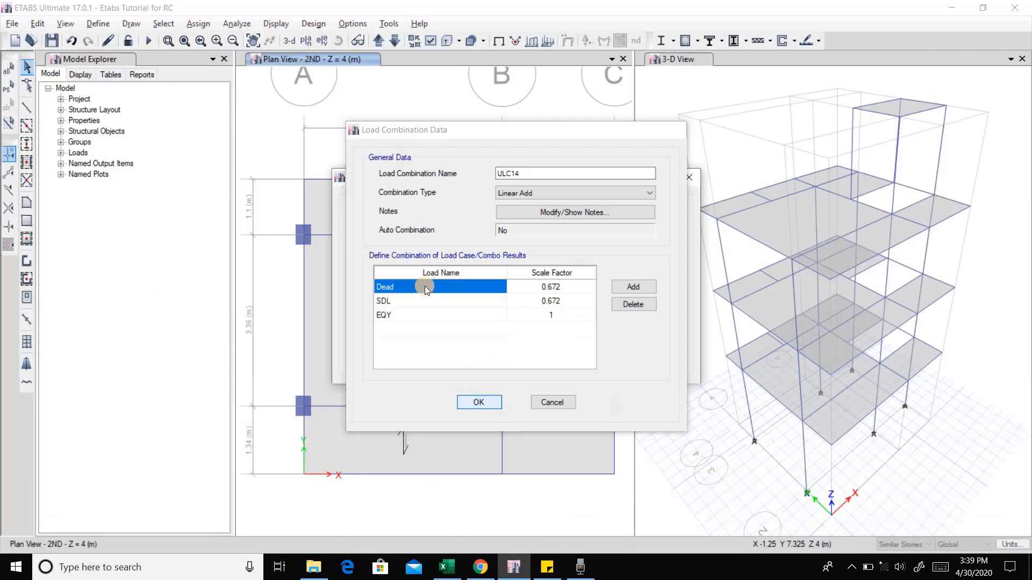
double_click(374, 327)
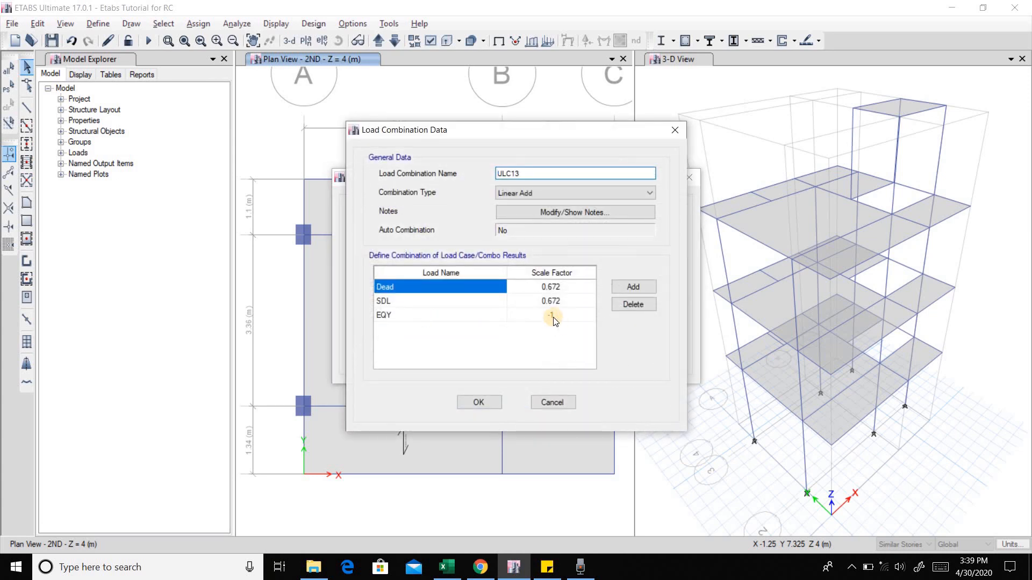
left_click(477, 400)
double_click(403, 334)
left_click(477, 400)
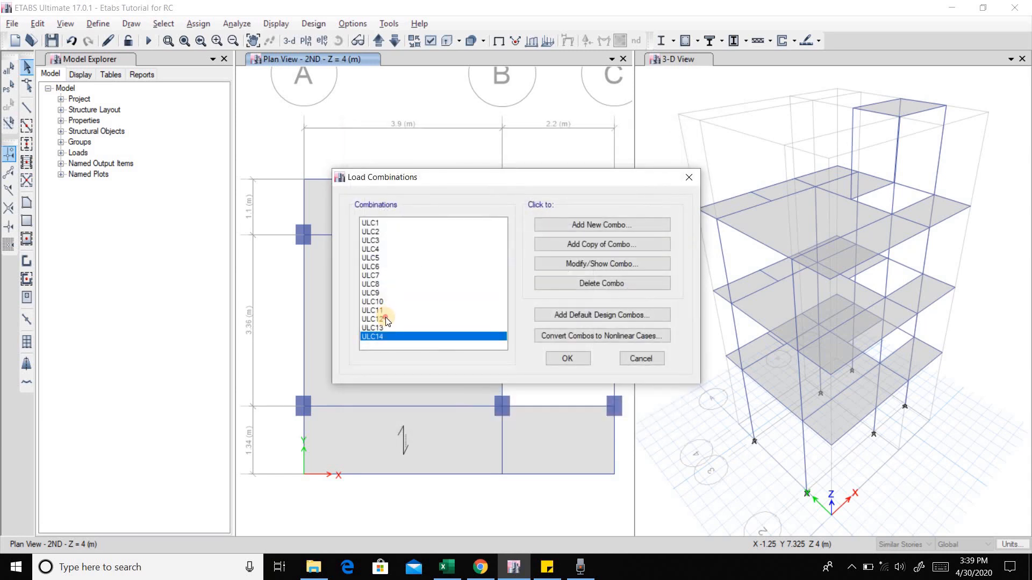
Step: Review the loads and scale factors of ULC12 and ULC11 against the expressions in the Excel sheet
double_click(385, 319)
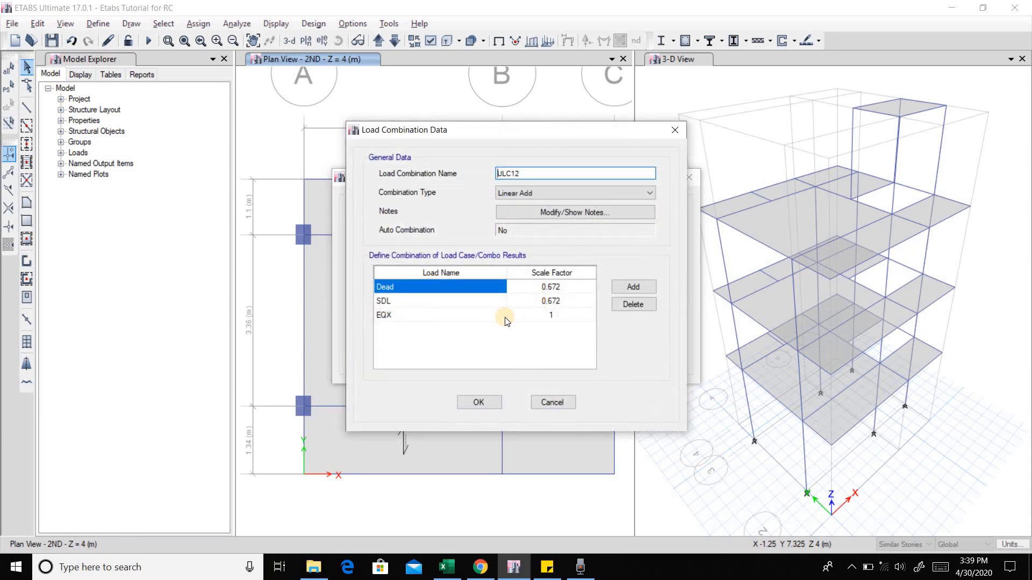
key("alt+Tab")
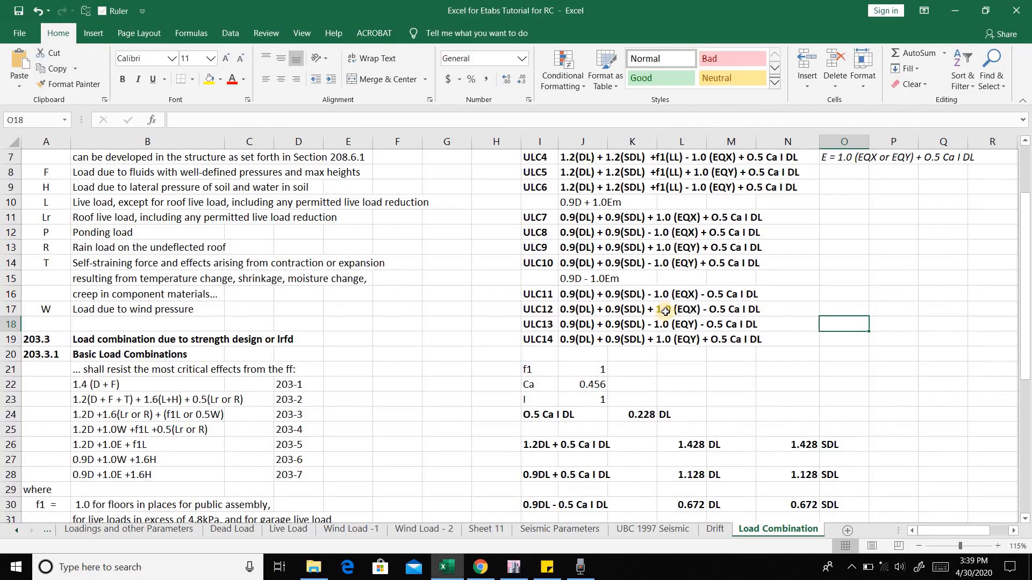
key("alt+Tab")
left_click(487, 402)
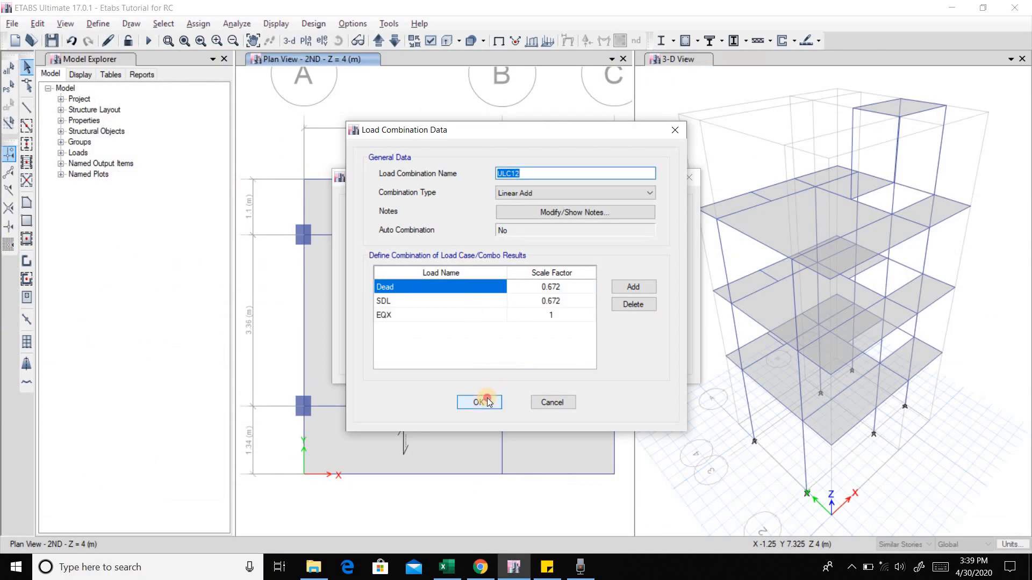
double_click(417, 311)
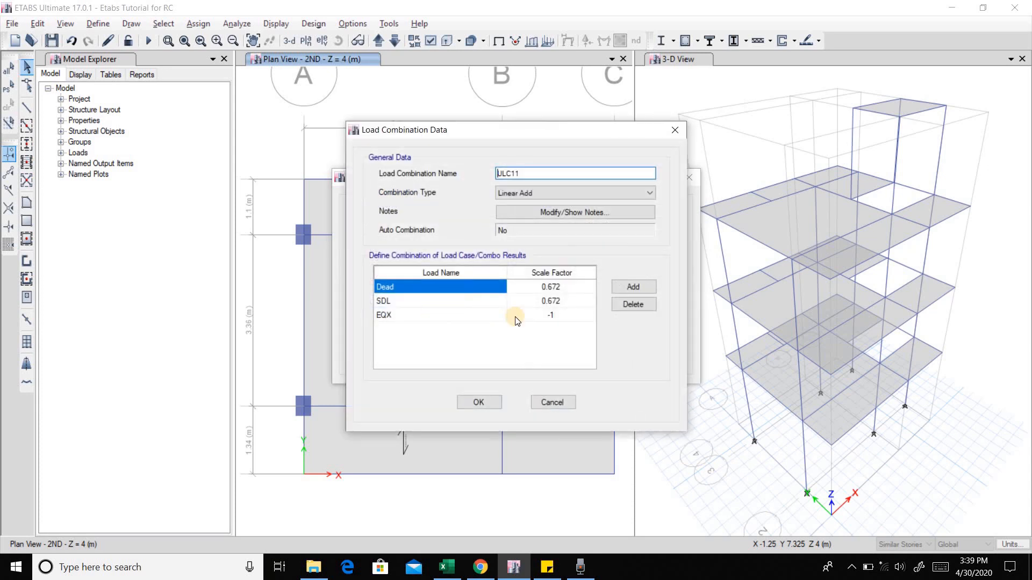
left_click(494, 402)
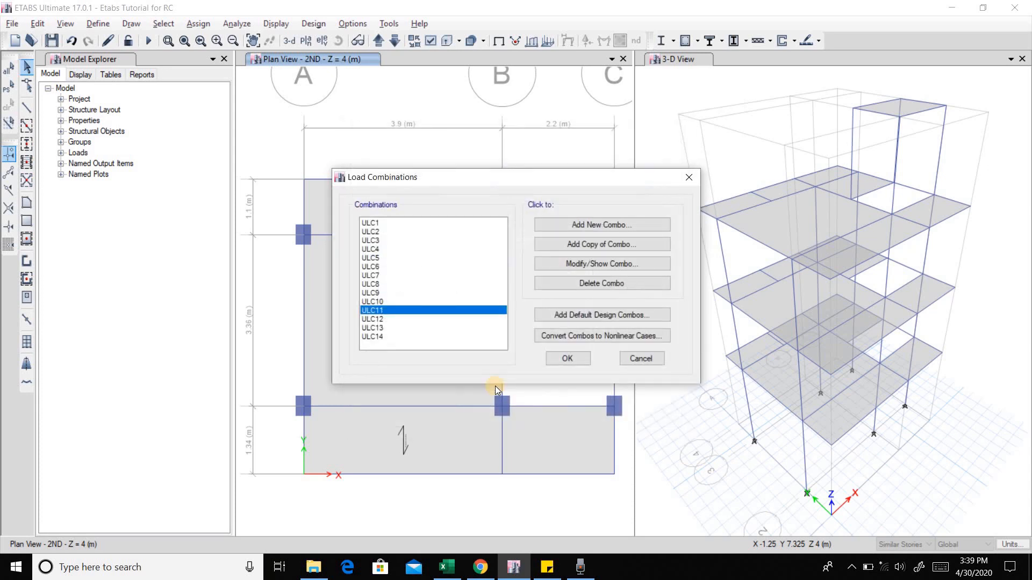
Step: Review the loads and scale factors of ULC10 and ULC9 against the expressions in the Excel sheet
double_click(382, 300)
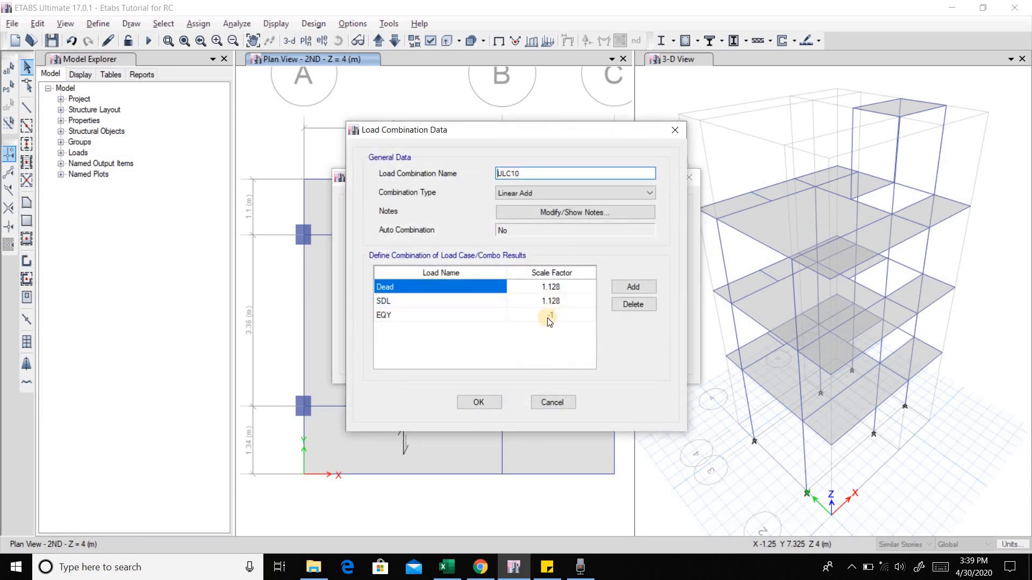
key("alt+Tab")
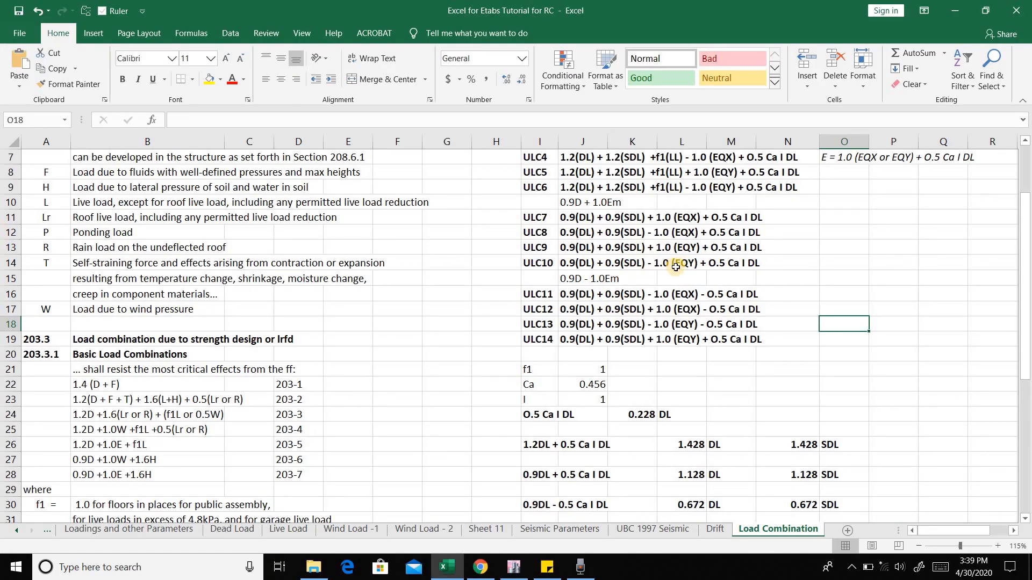
key("alt+Tab")
left_click(480, 401)
double_click(385, 291)
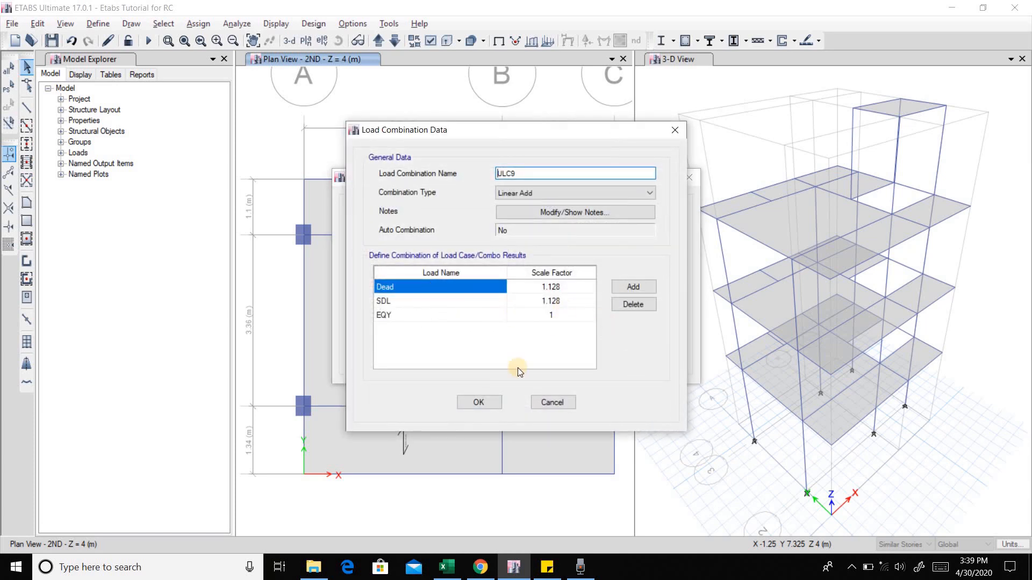
left_click(498, 400)
Step: Review the loads and scale factors of ULC8 and ULC7 against the expressions in the Excel sheet
double_click(382, 282)
key("alt+Tab")
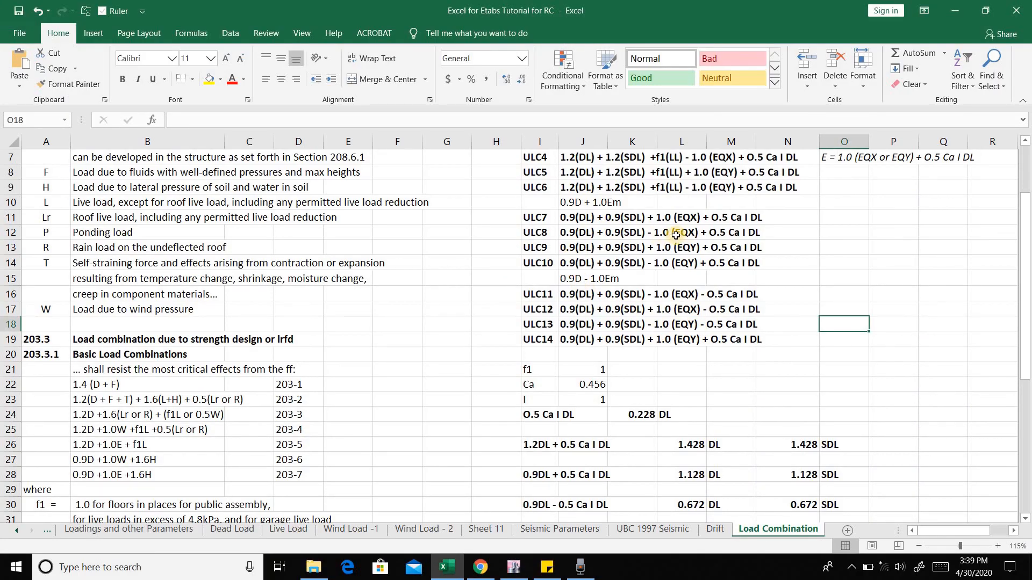
key("alt+Tab")
left_click(480, 404)
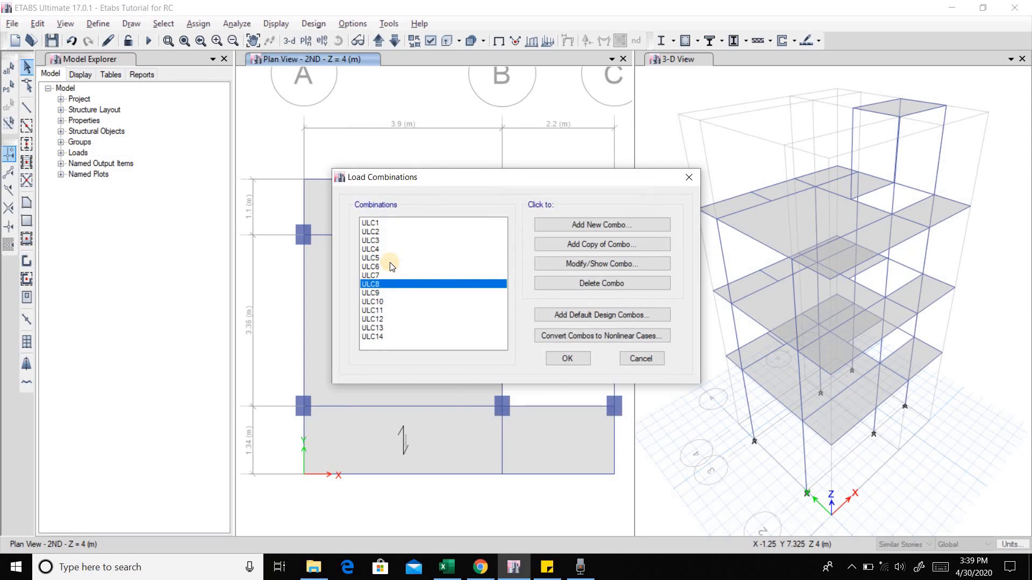
double_click(379, 275)
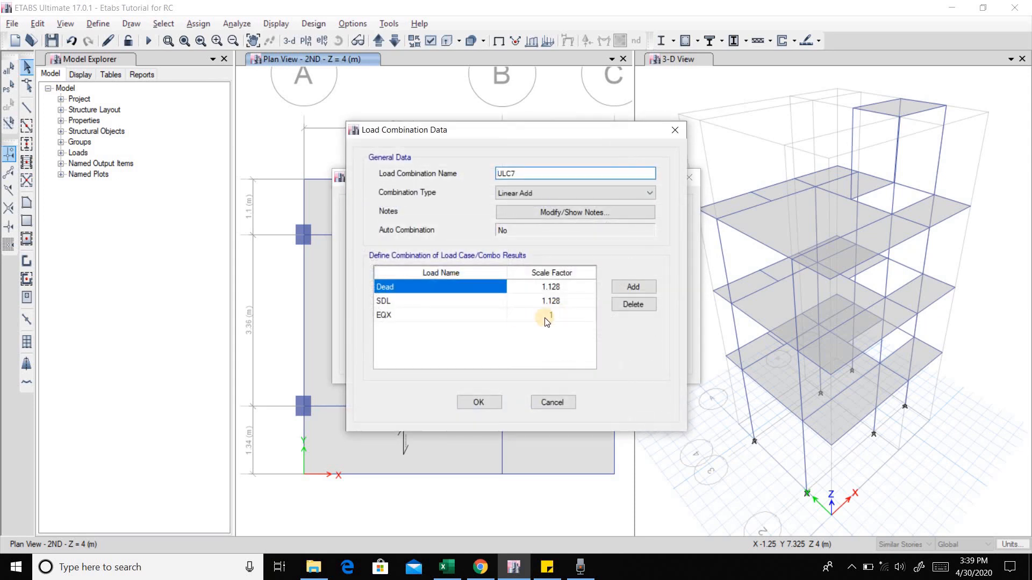
left_click(494, 401)
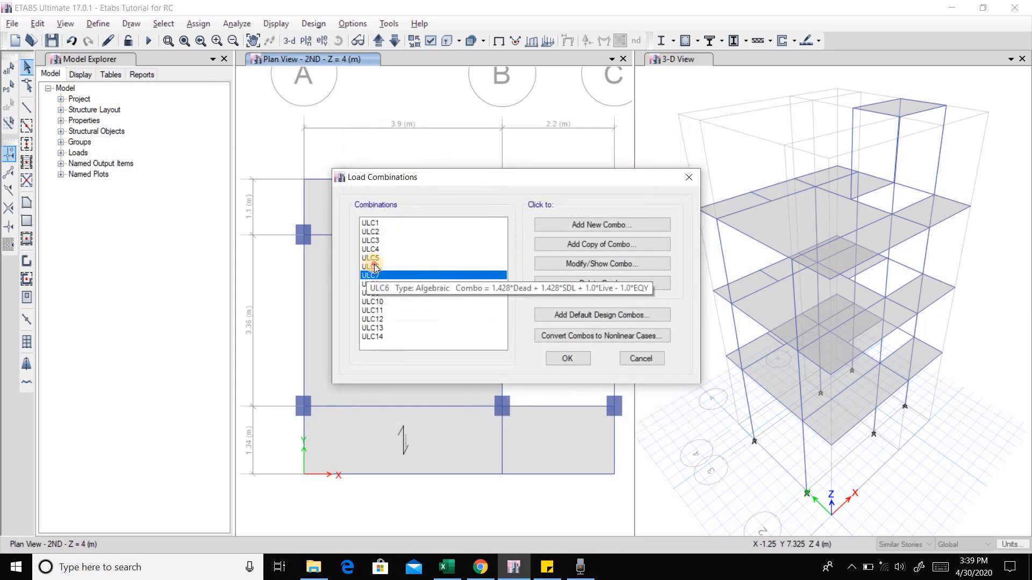
Step: Review the loads and scale factors of ULC6 and ULC5, comparing ULC6 with its expression in the Excel sheet
left_click(373, 267)
double_click(446, 265)
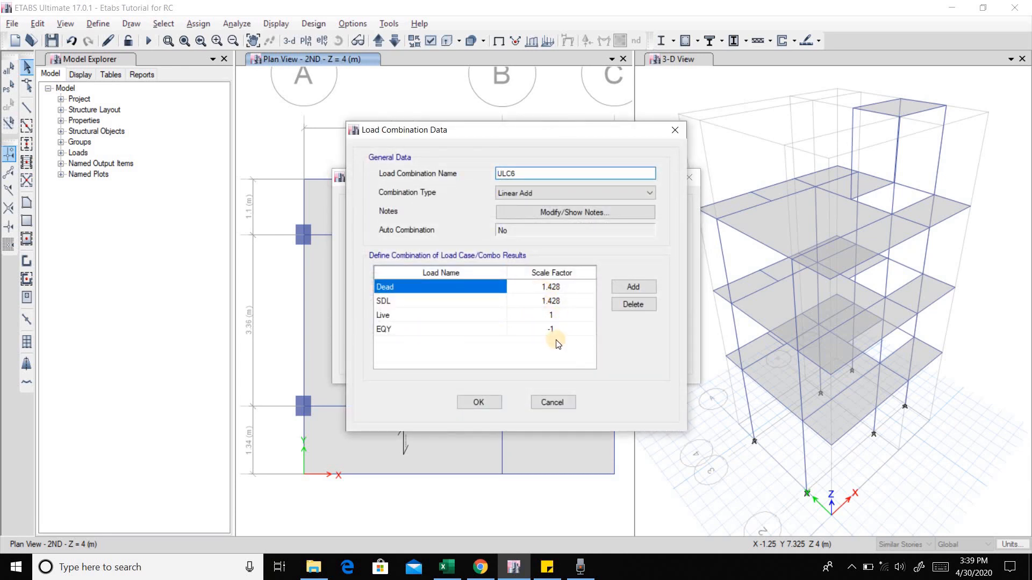
key("alt+Tab")
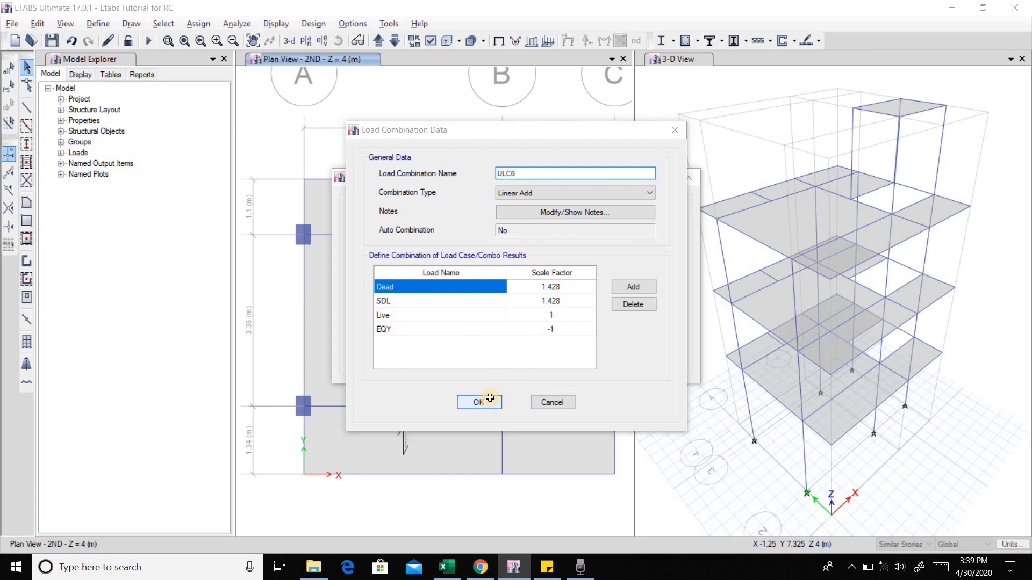
scroll(615, 286, "up", 1)
scroll(614, 286, "up", 1)
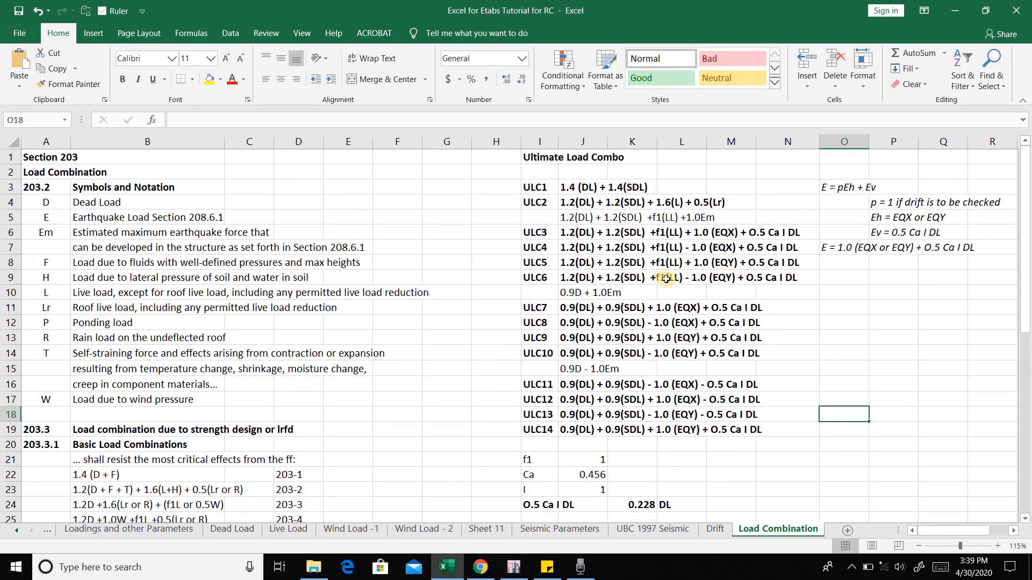
key("alt+Tab")
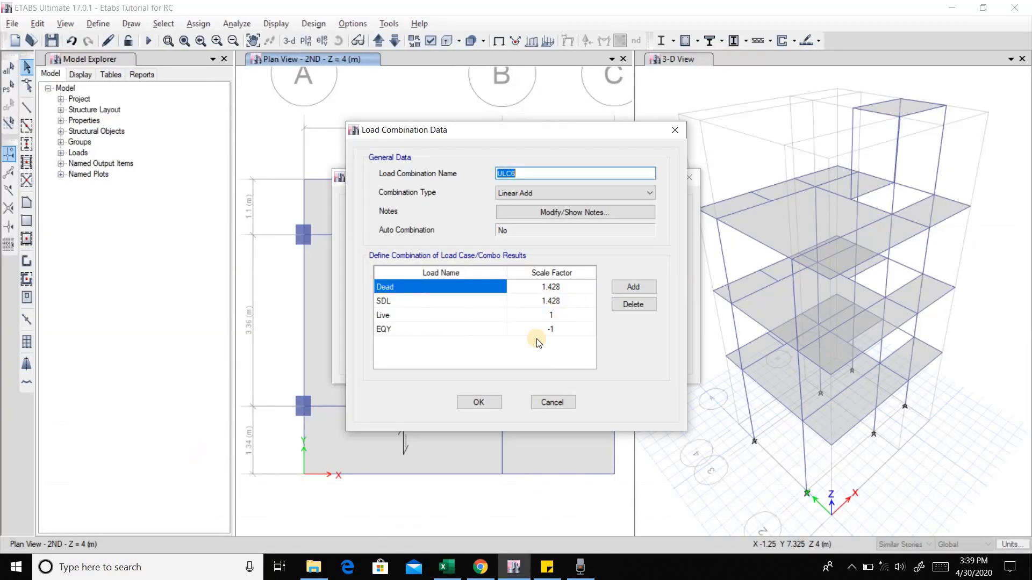
left_click(478, 402)
double_click(384, 257)
left_click(478, 403)
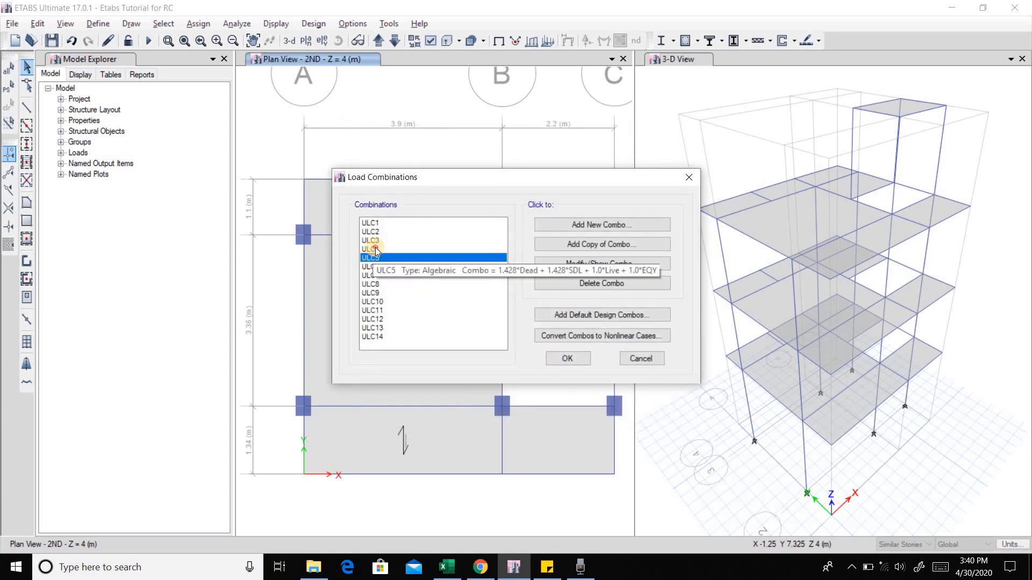
Step: Review the loads and scale factors of ULC4 and ULC3, comparing ULC4 with its expression in the Excel sheet
left_click(375, 248)
double_click(375, 249)
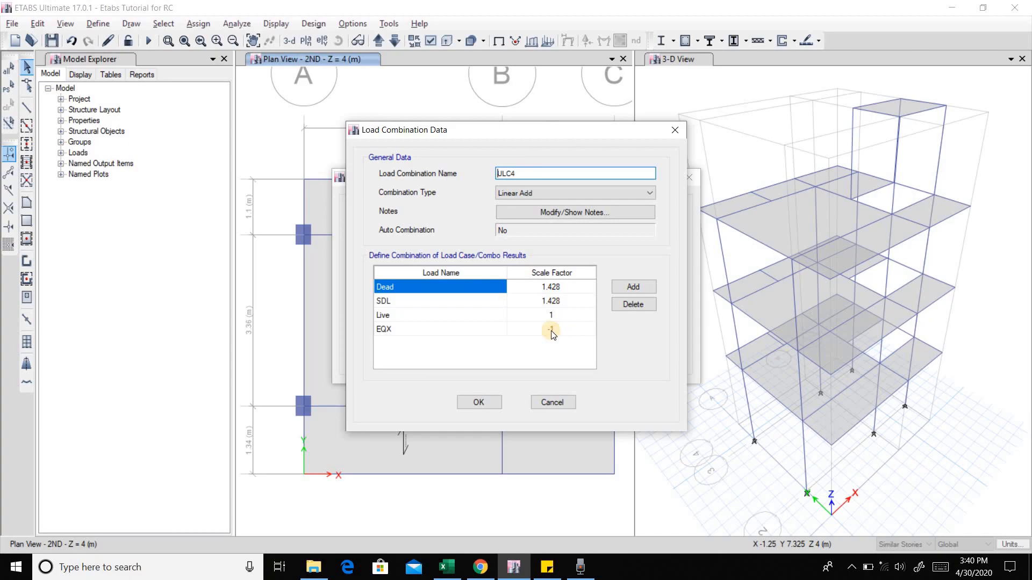
key("alt+Tab")
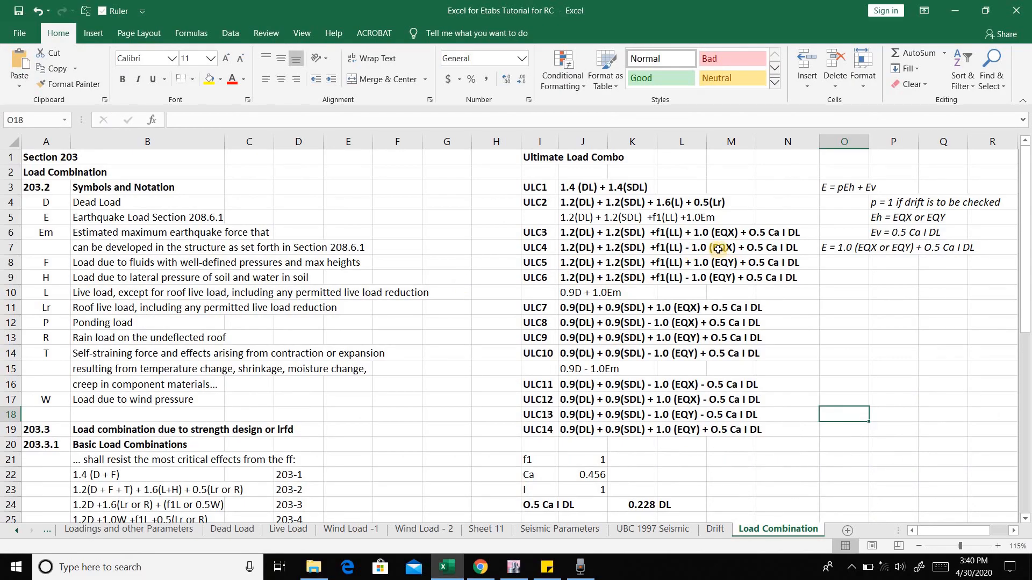
key("alt+Tab")
left_click(477, 400)
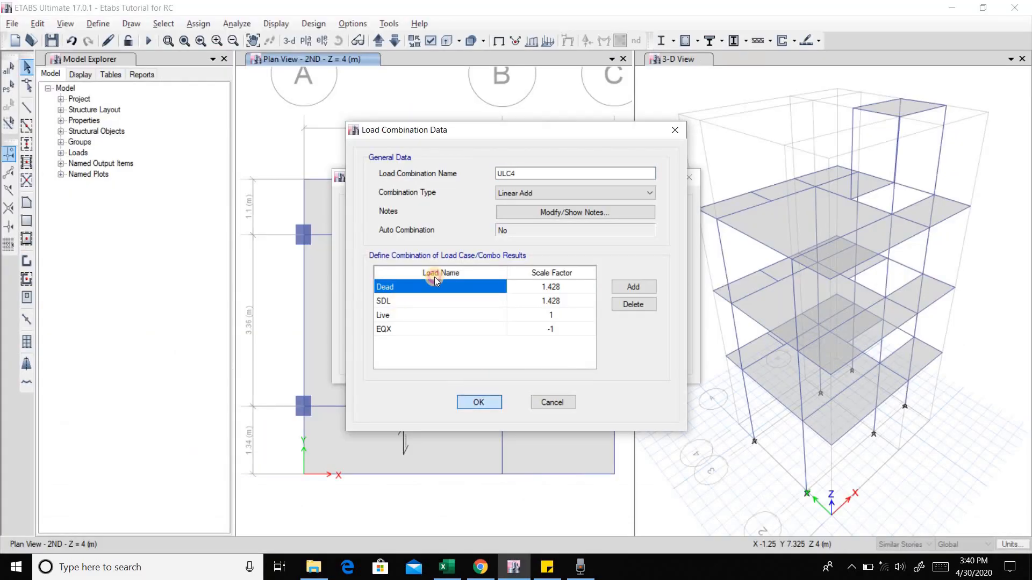
double_click(379, 240)
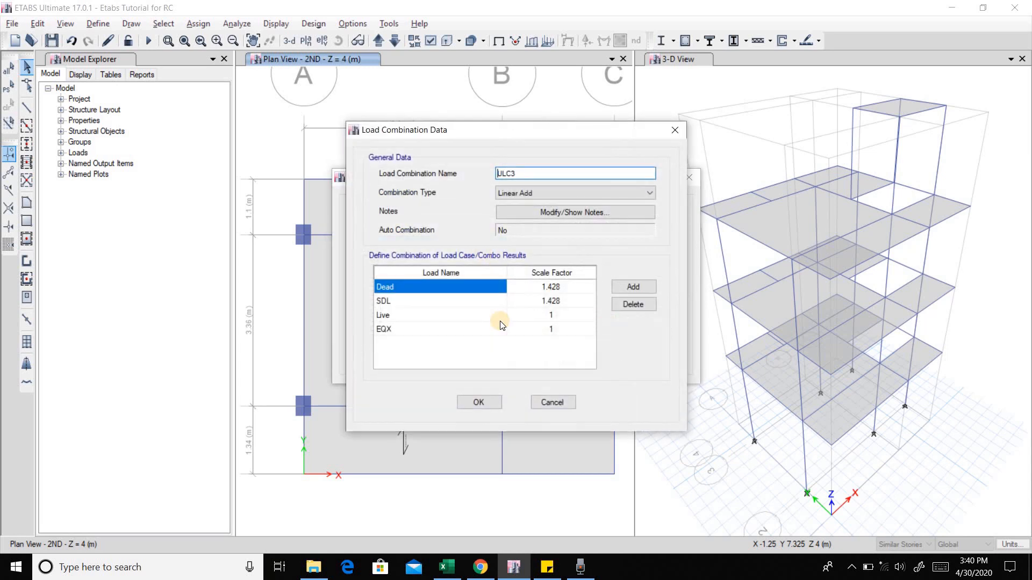
key("Escape")
Step: Review the loads and scale factors of ULC2 and ULC1, and accept the full set of load combinations
double_click(388, 228)
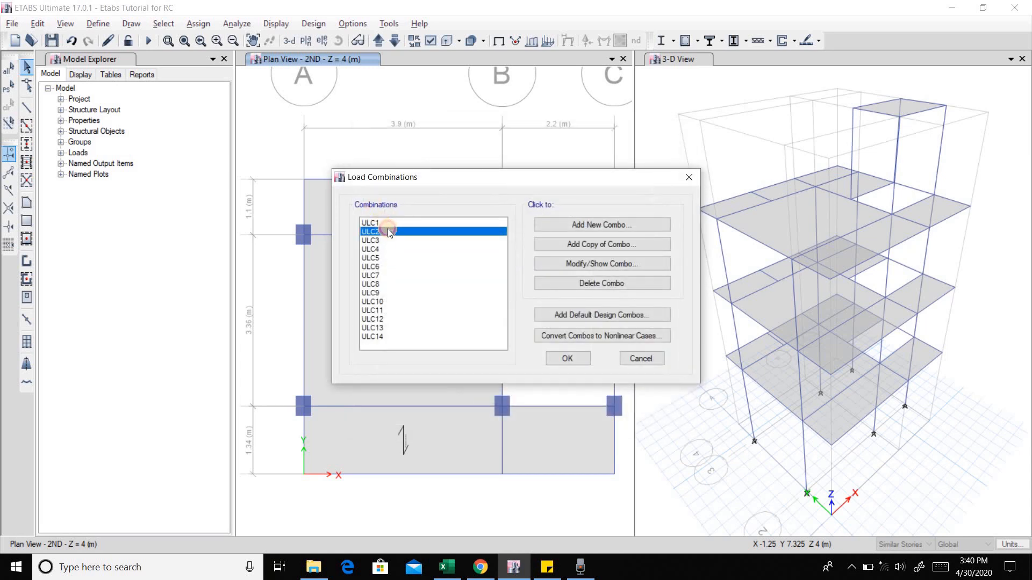
left_click(491, 401)
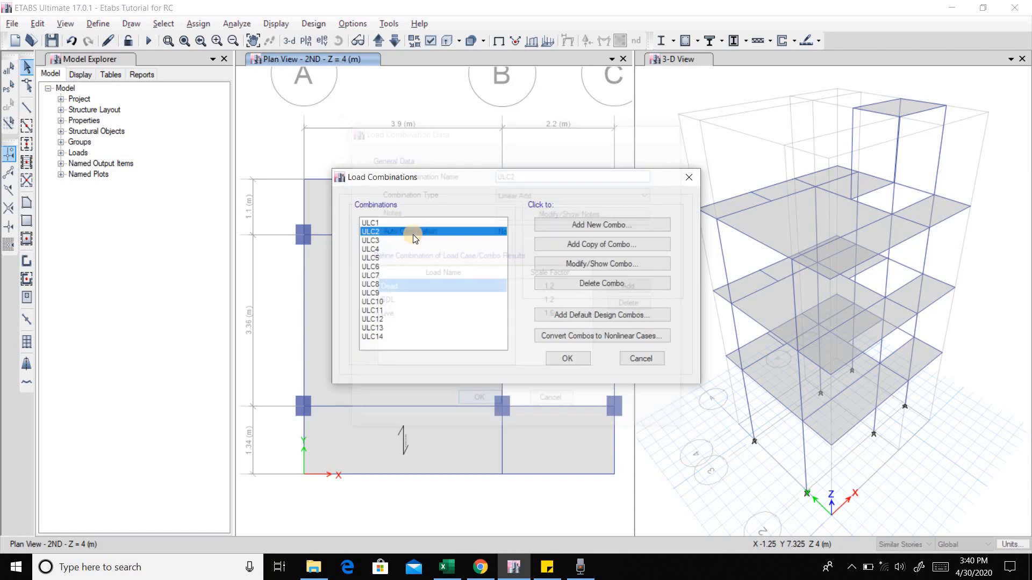
left_click(418, 222)
double_click(400, 225)
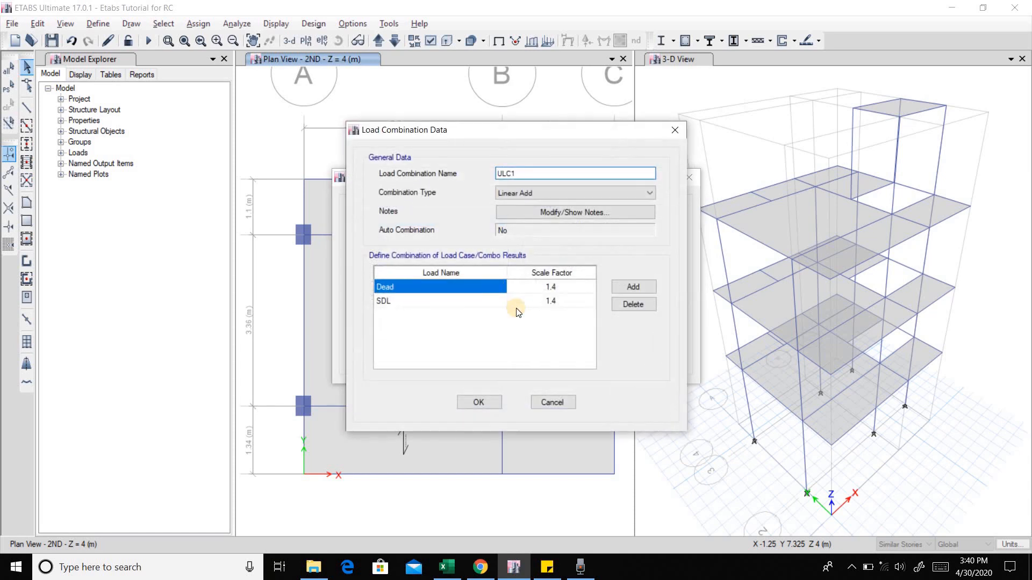
left_click(478, 402)
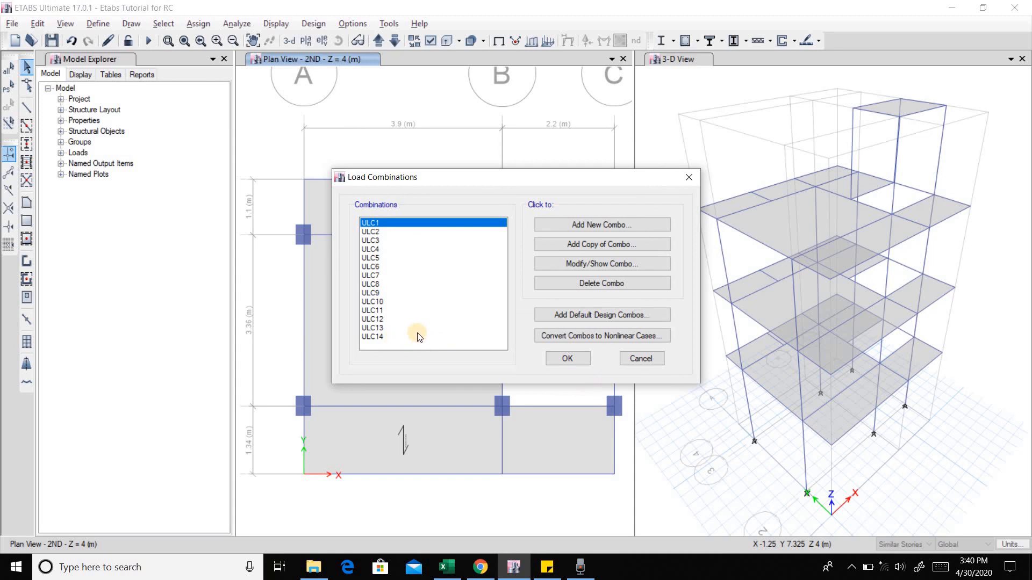
left_click(562, 359)
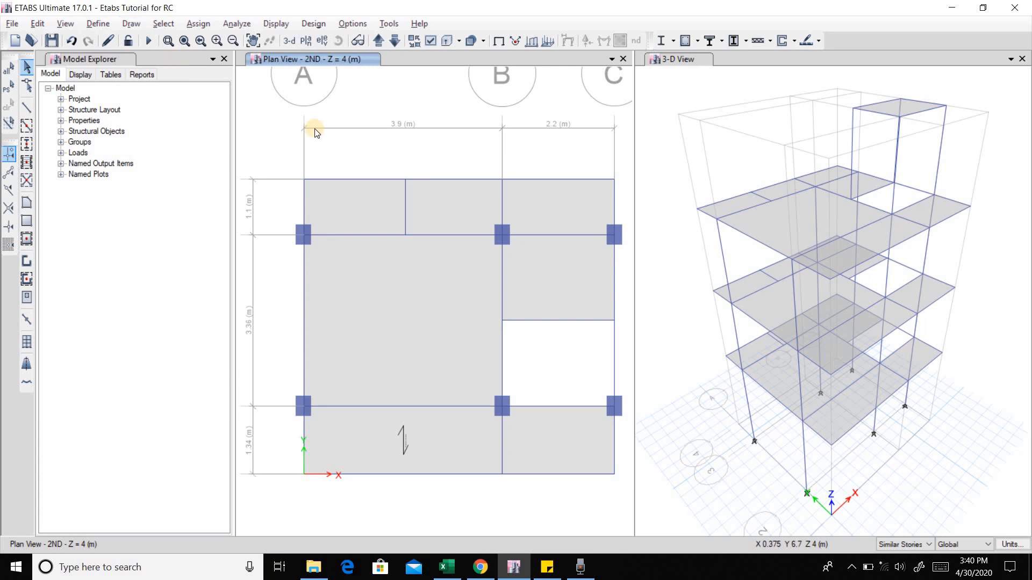
Step: Edit mass source MsSrc1 to use only specified load patterns, excluding element self mass and additional mass
left_click(100, 25)
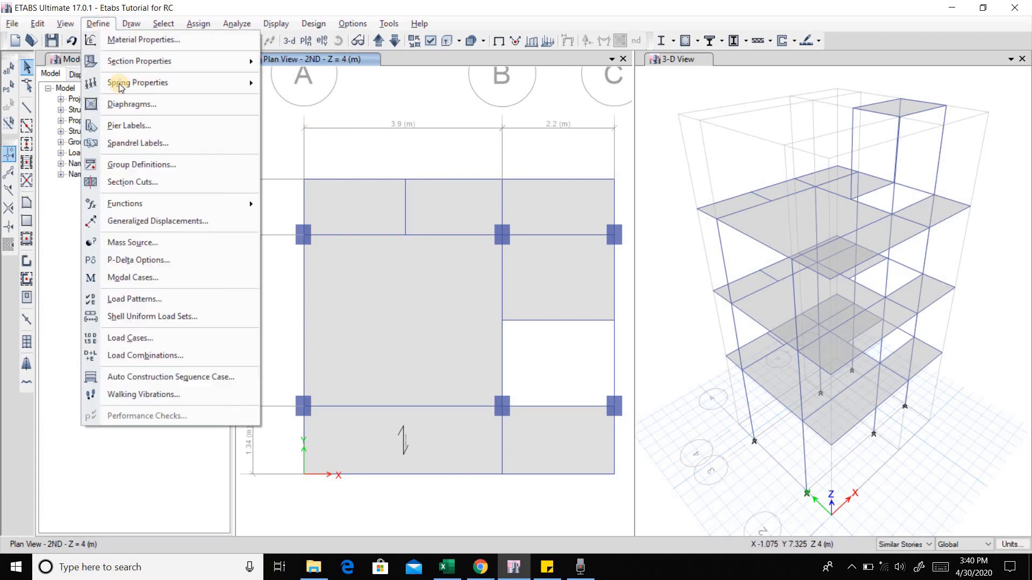
left_click(146, 244)
left_click(555, 259)
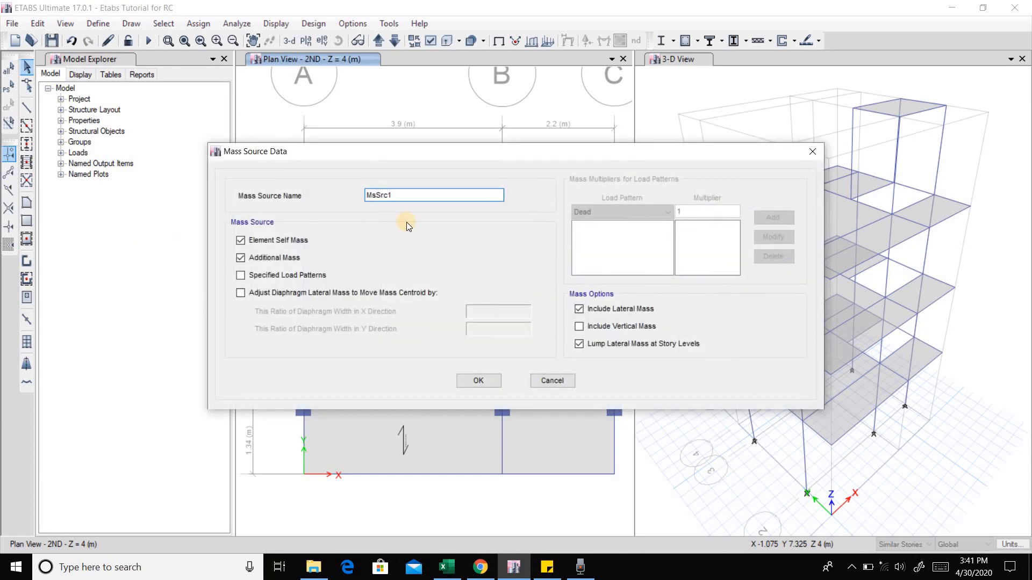
left_click(241, 275)
left_click(241, 262)
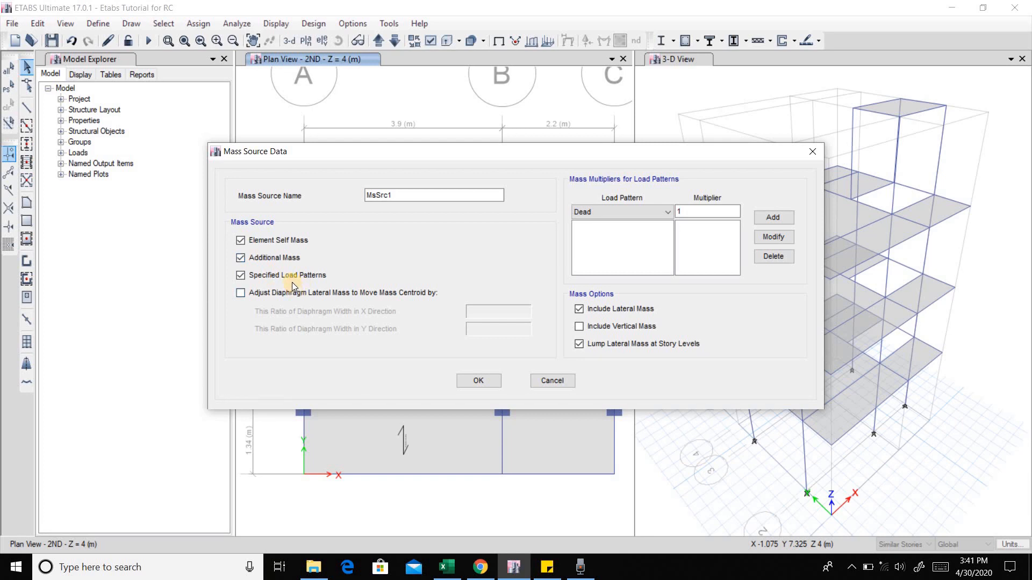
left_click(241, 239)
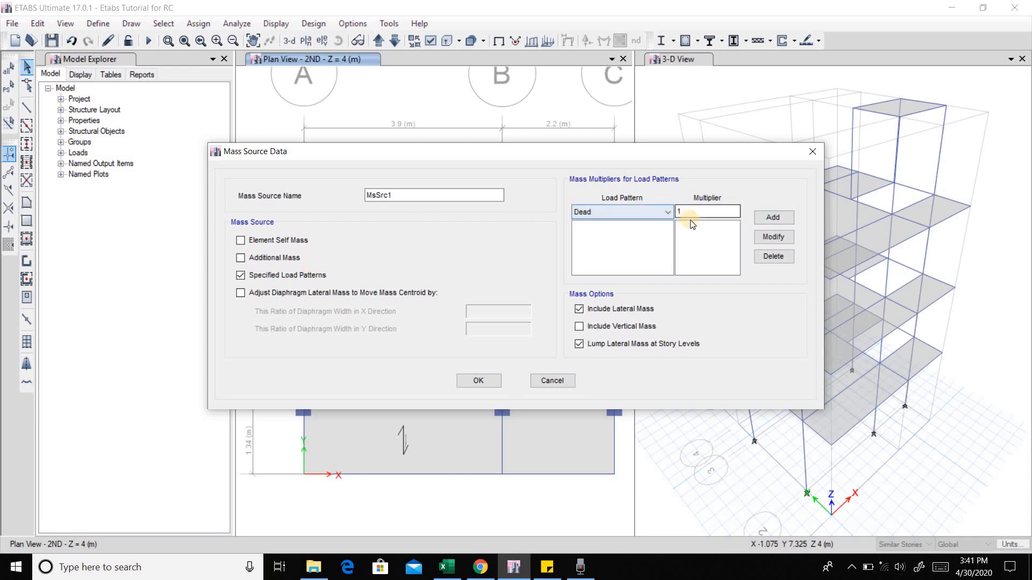
Step: Add the Dead and SDL load patterns to the mass source, each with a multiplier of 1
left_click(786, 217)
left_click(662, 213)
left_click(605, 243)
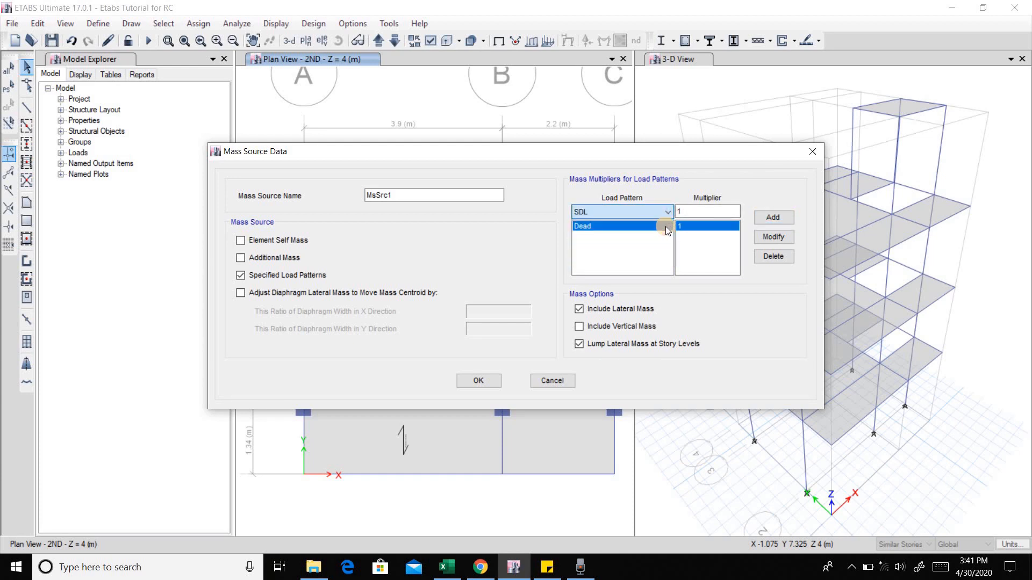
left_click(779, 218)
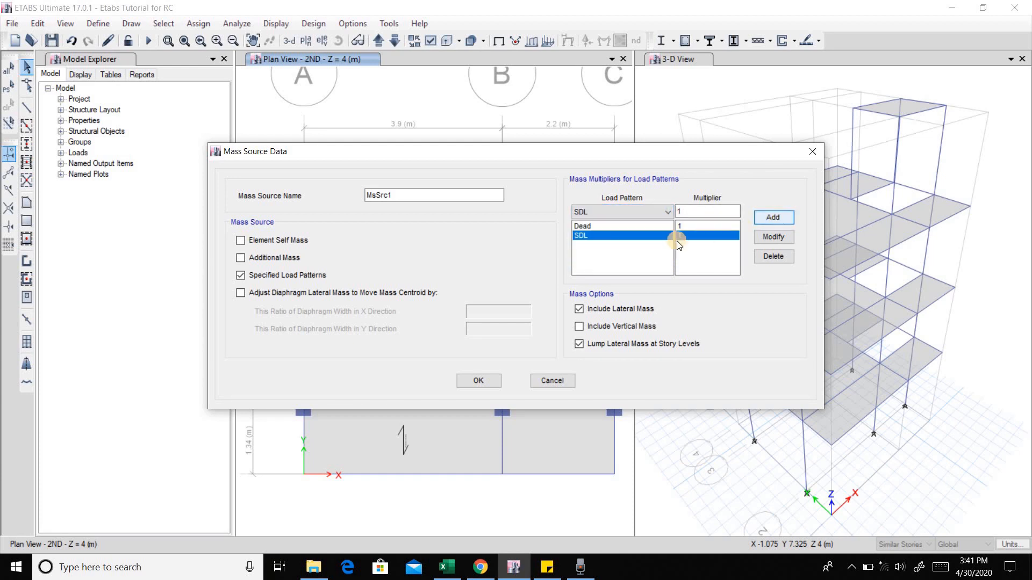
Step: Add the Live load pattern with a multiplier of 0.1 and save the MsSrc1 mass source definition
left_click(666, 211)
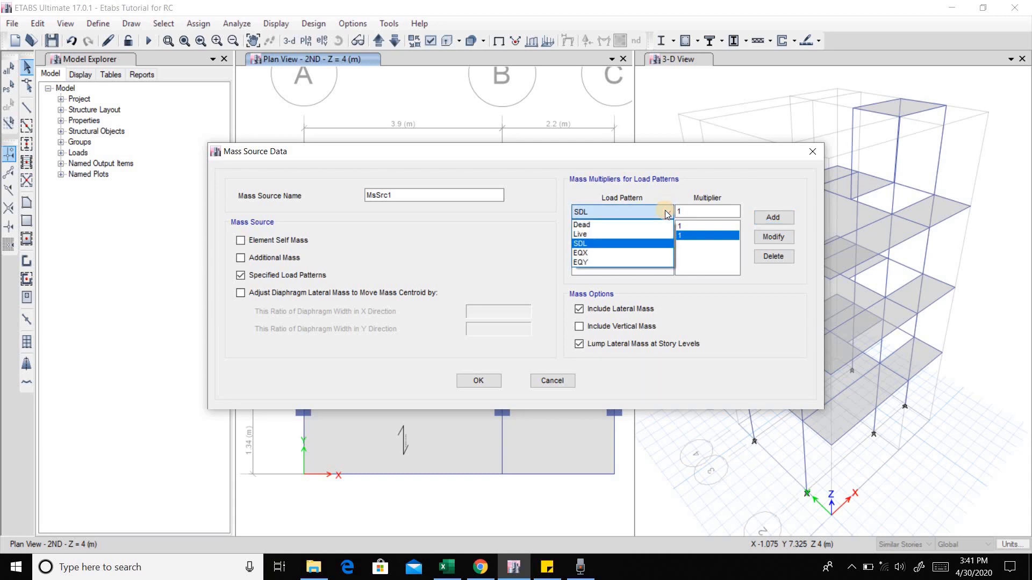
left_click(614, 233)
left_click_drag(702, 215, 677, 208)
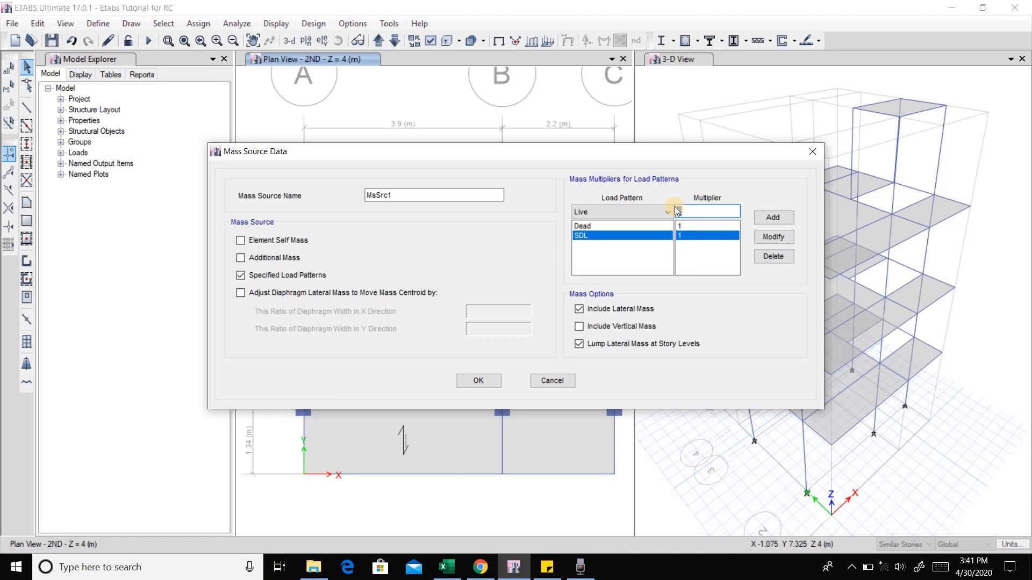
type("0.1")
left_click(775, 218)
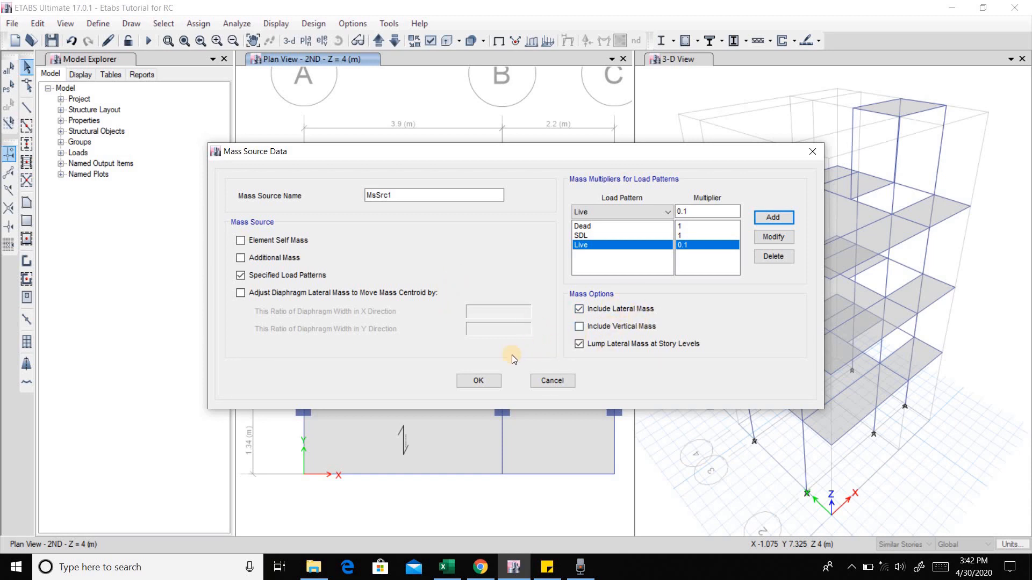
left_click(478, 380)
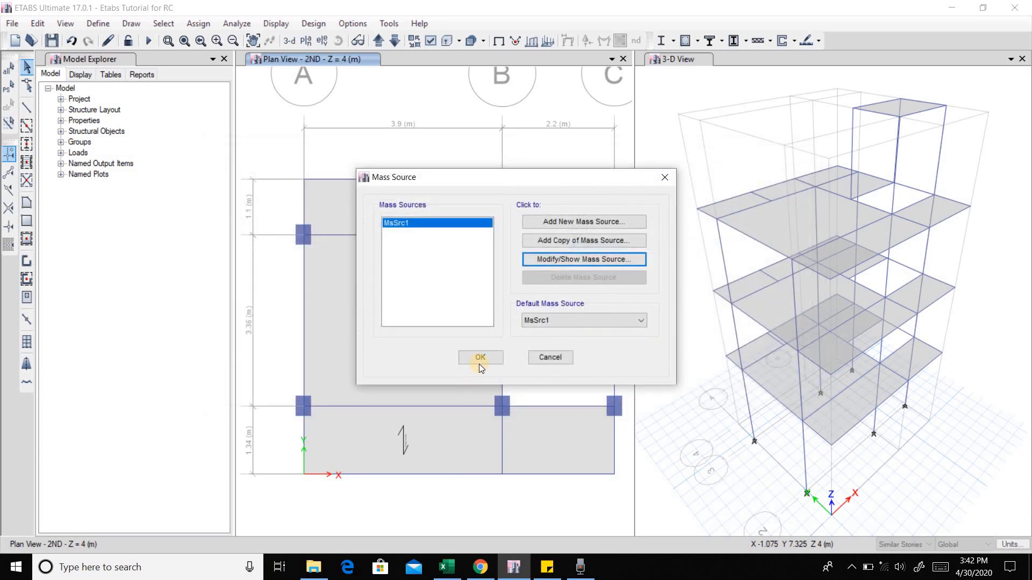
left_click(480, 358)
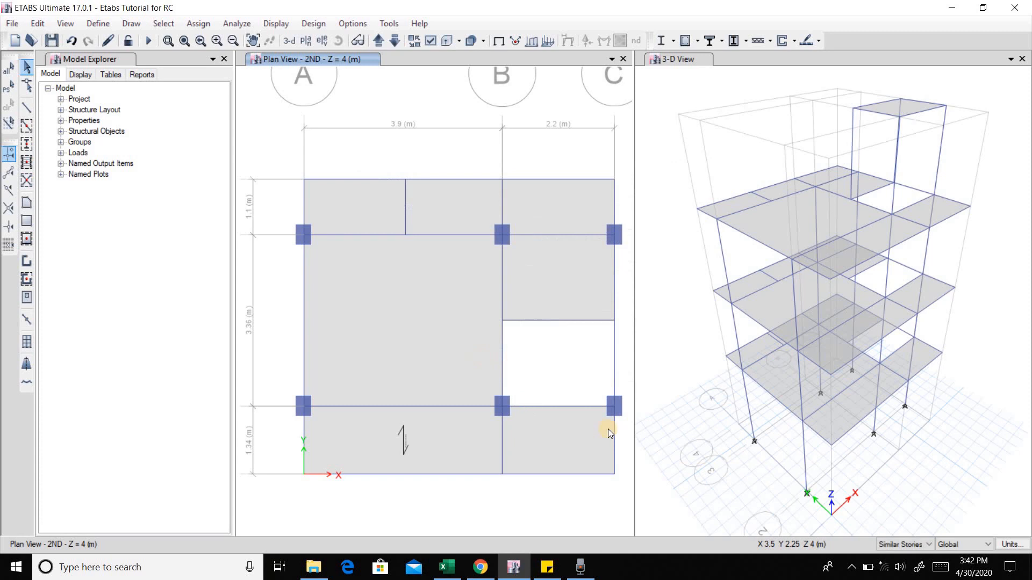